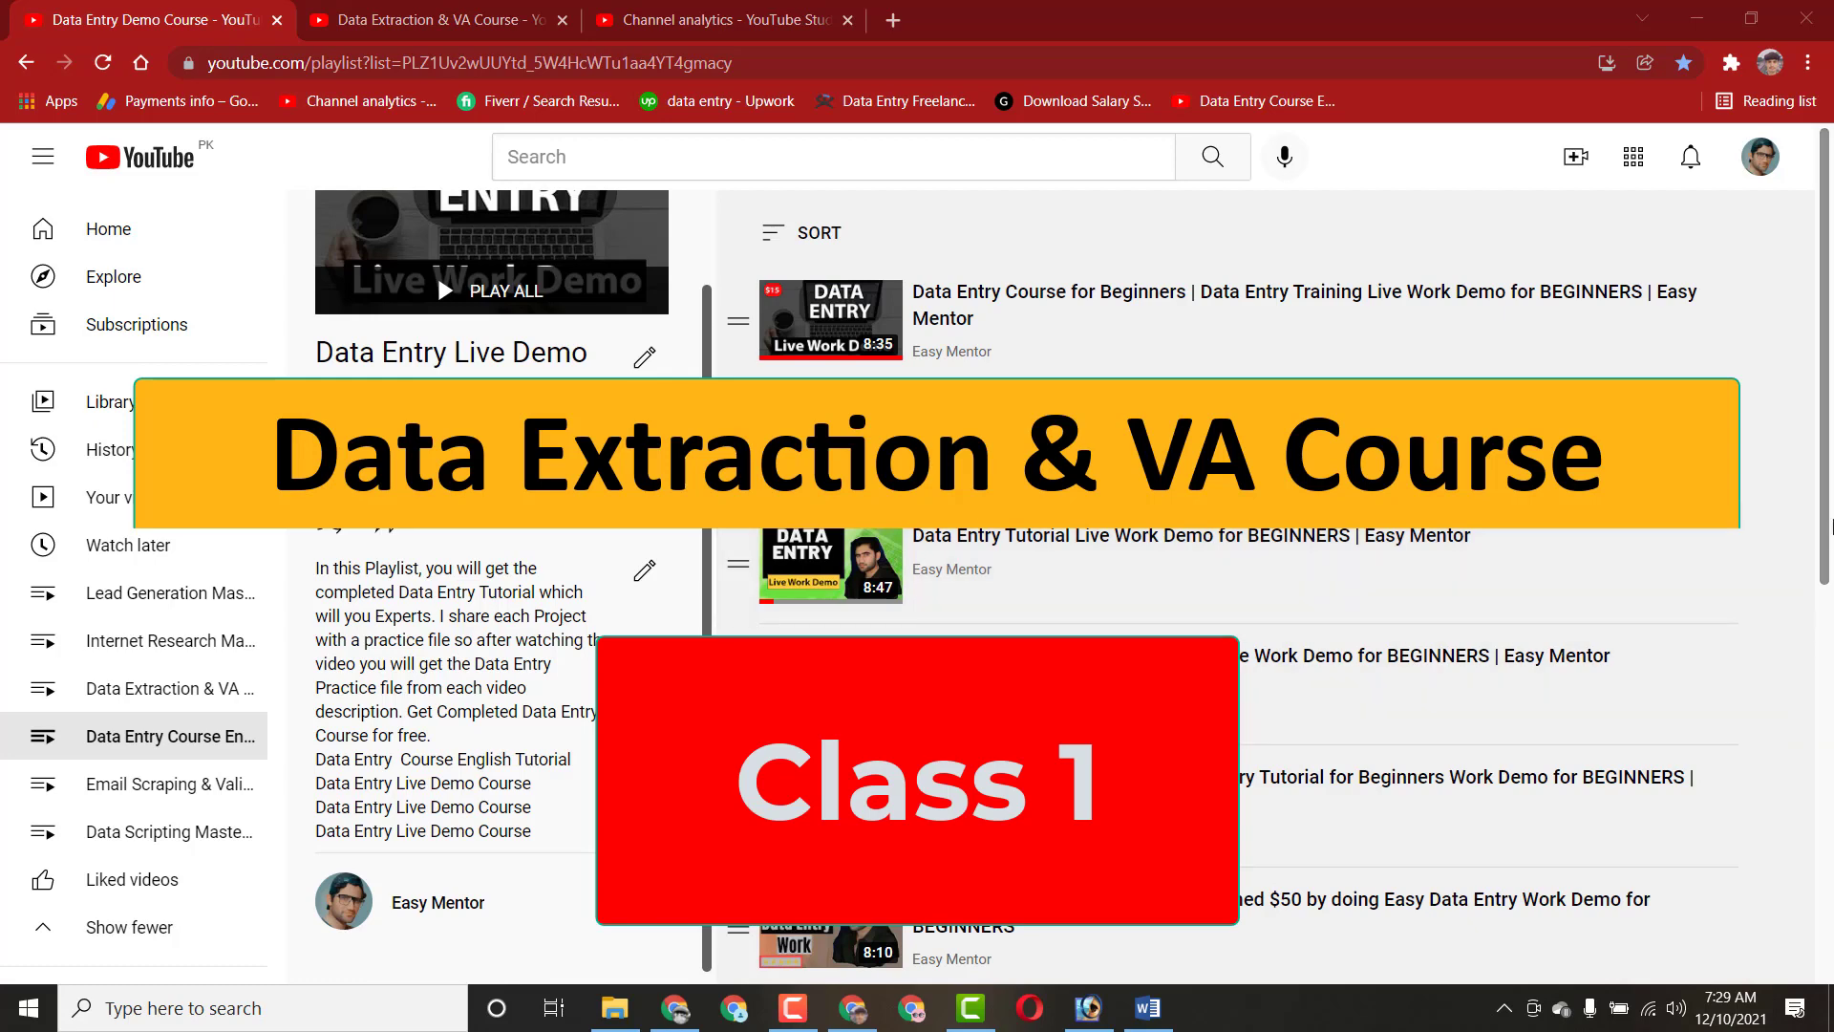
Step: Leave the YouTube playlist and bring up the Word course notes document
left_click(1830, 516)
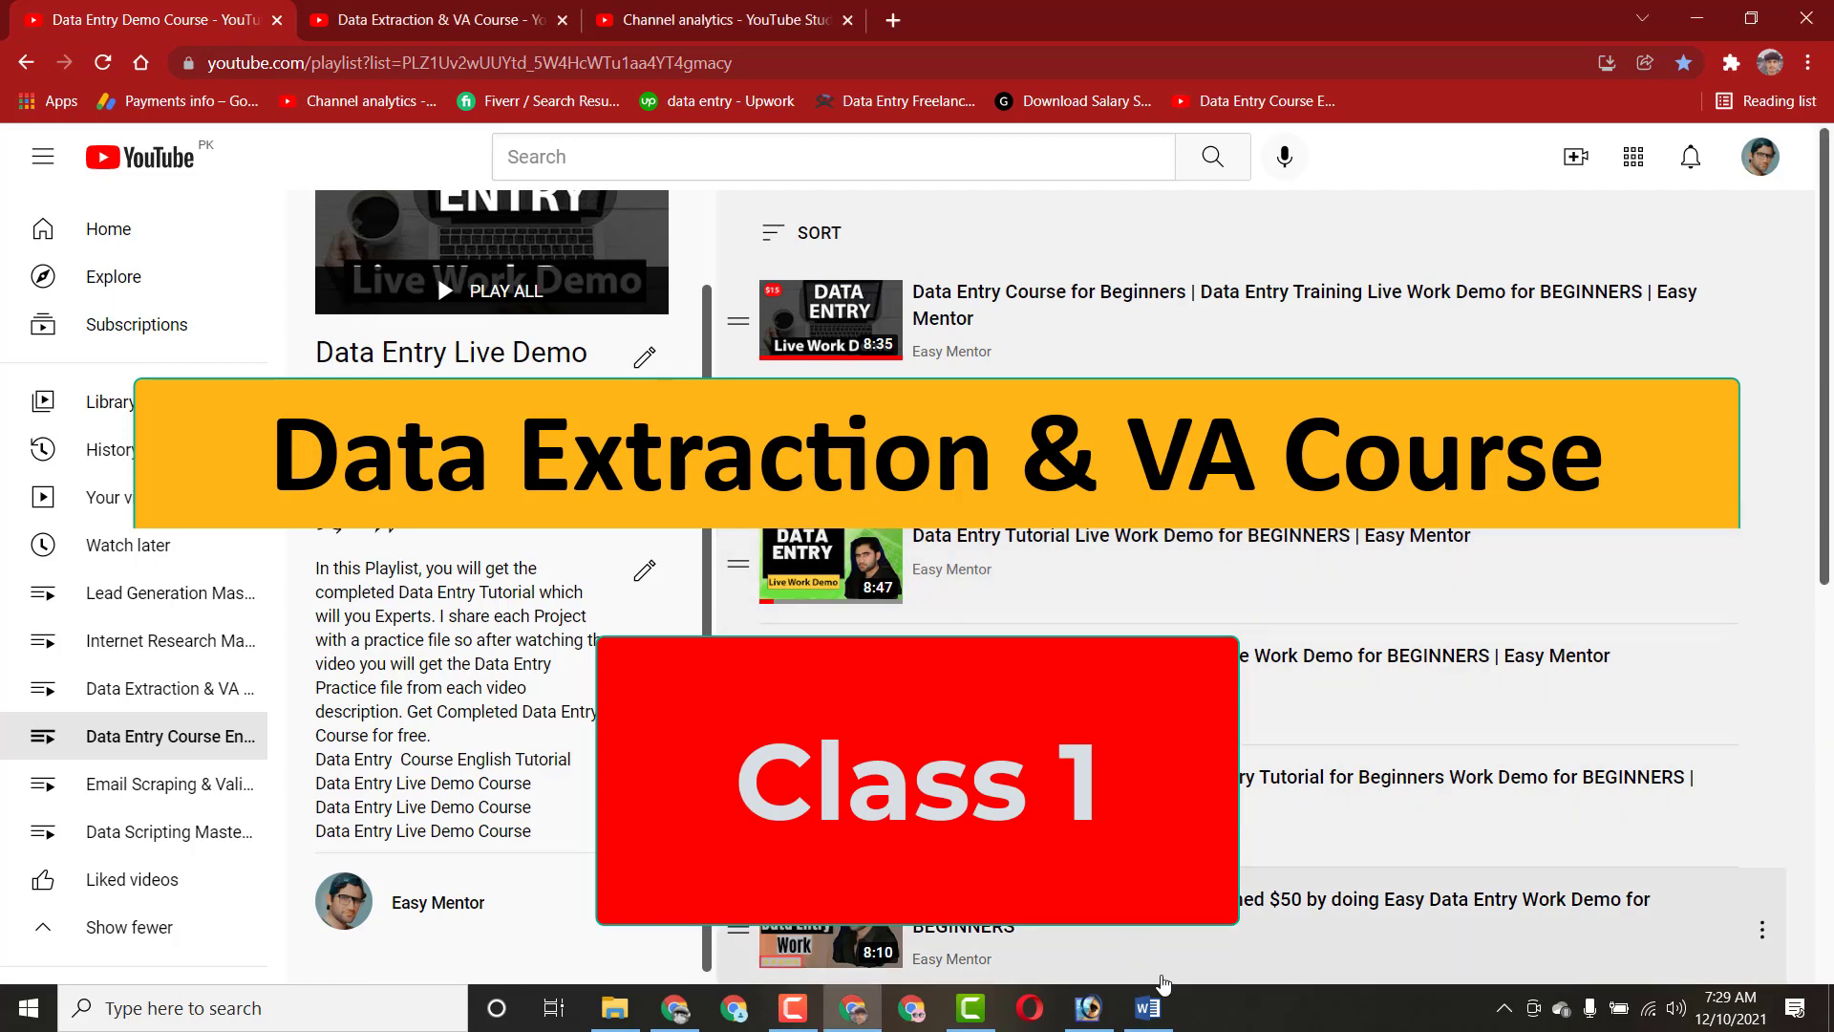
left_click(1147, 1007)
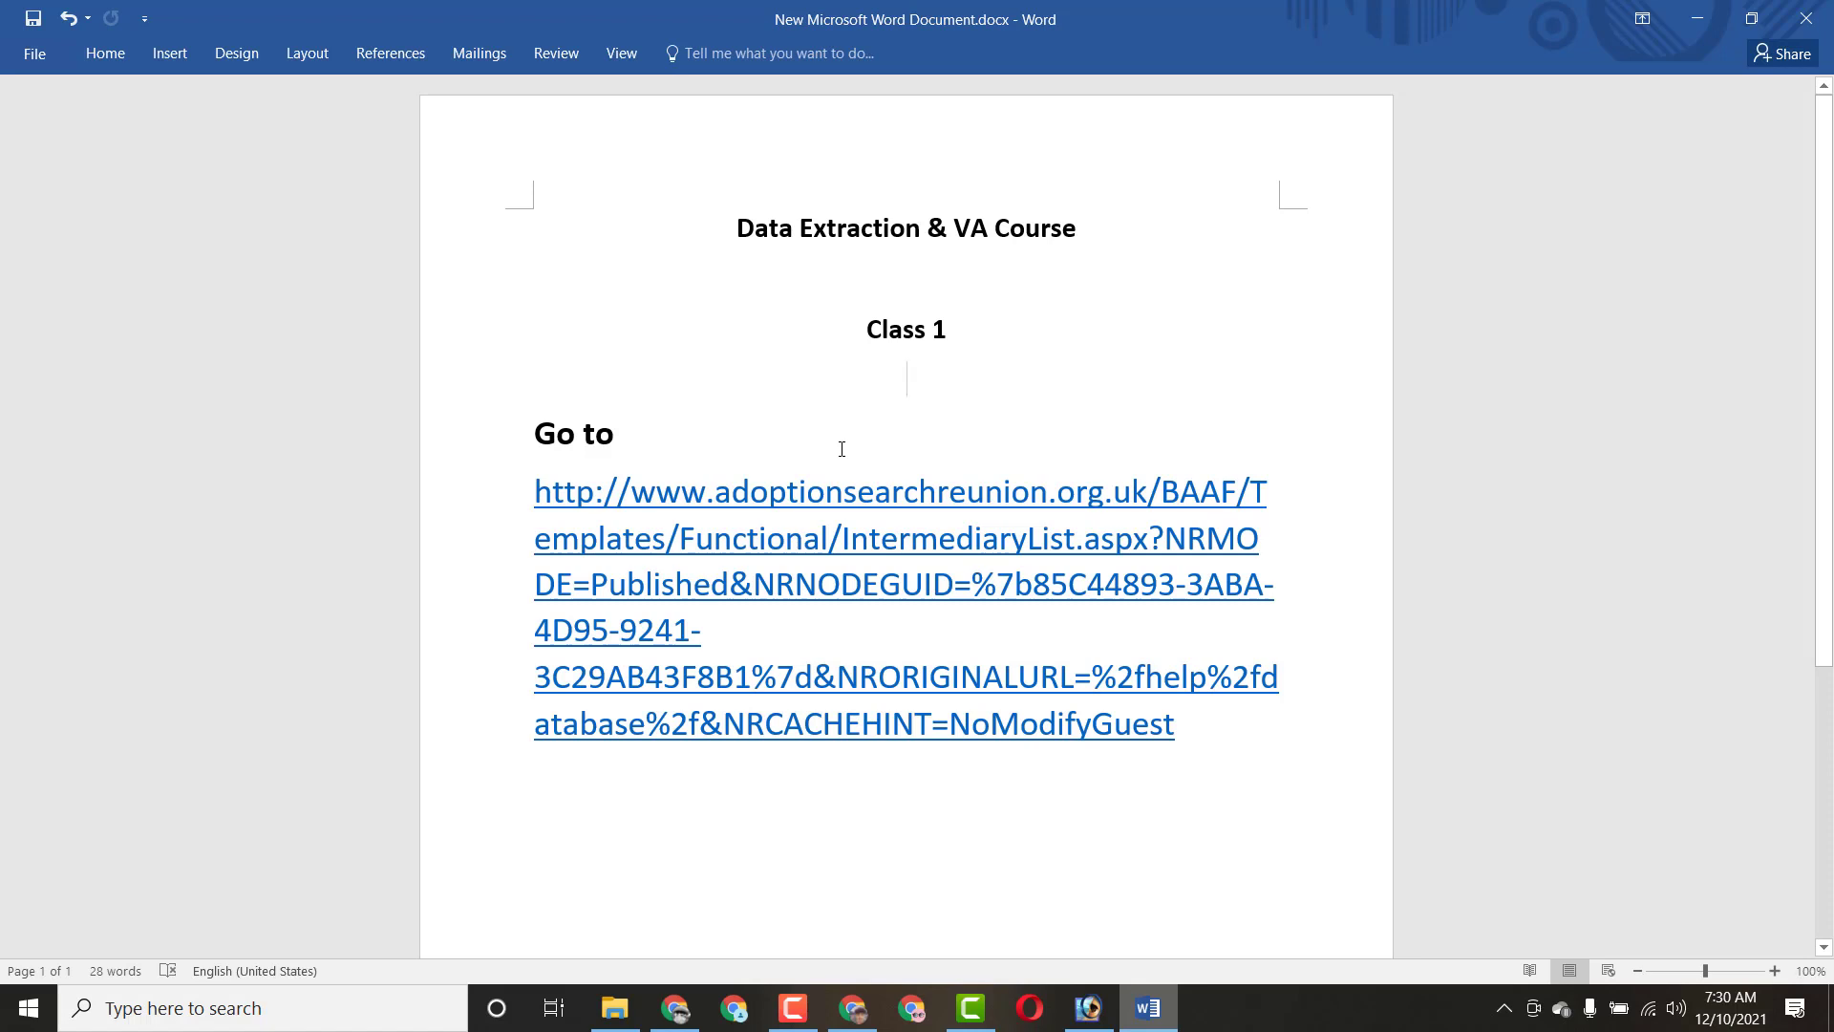
Step: Copy the full adoptionsearchreunion.org.uk link shown under 'Go to' in the notes
scroll(685, 396, "down", 1)
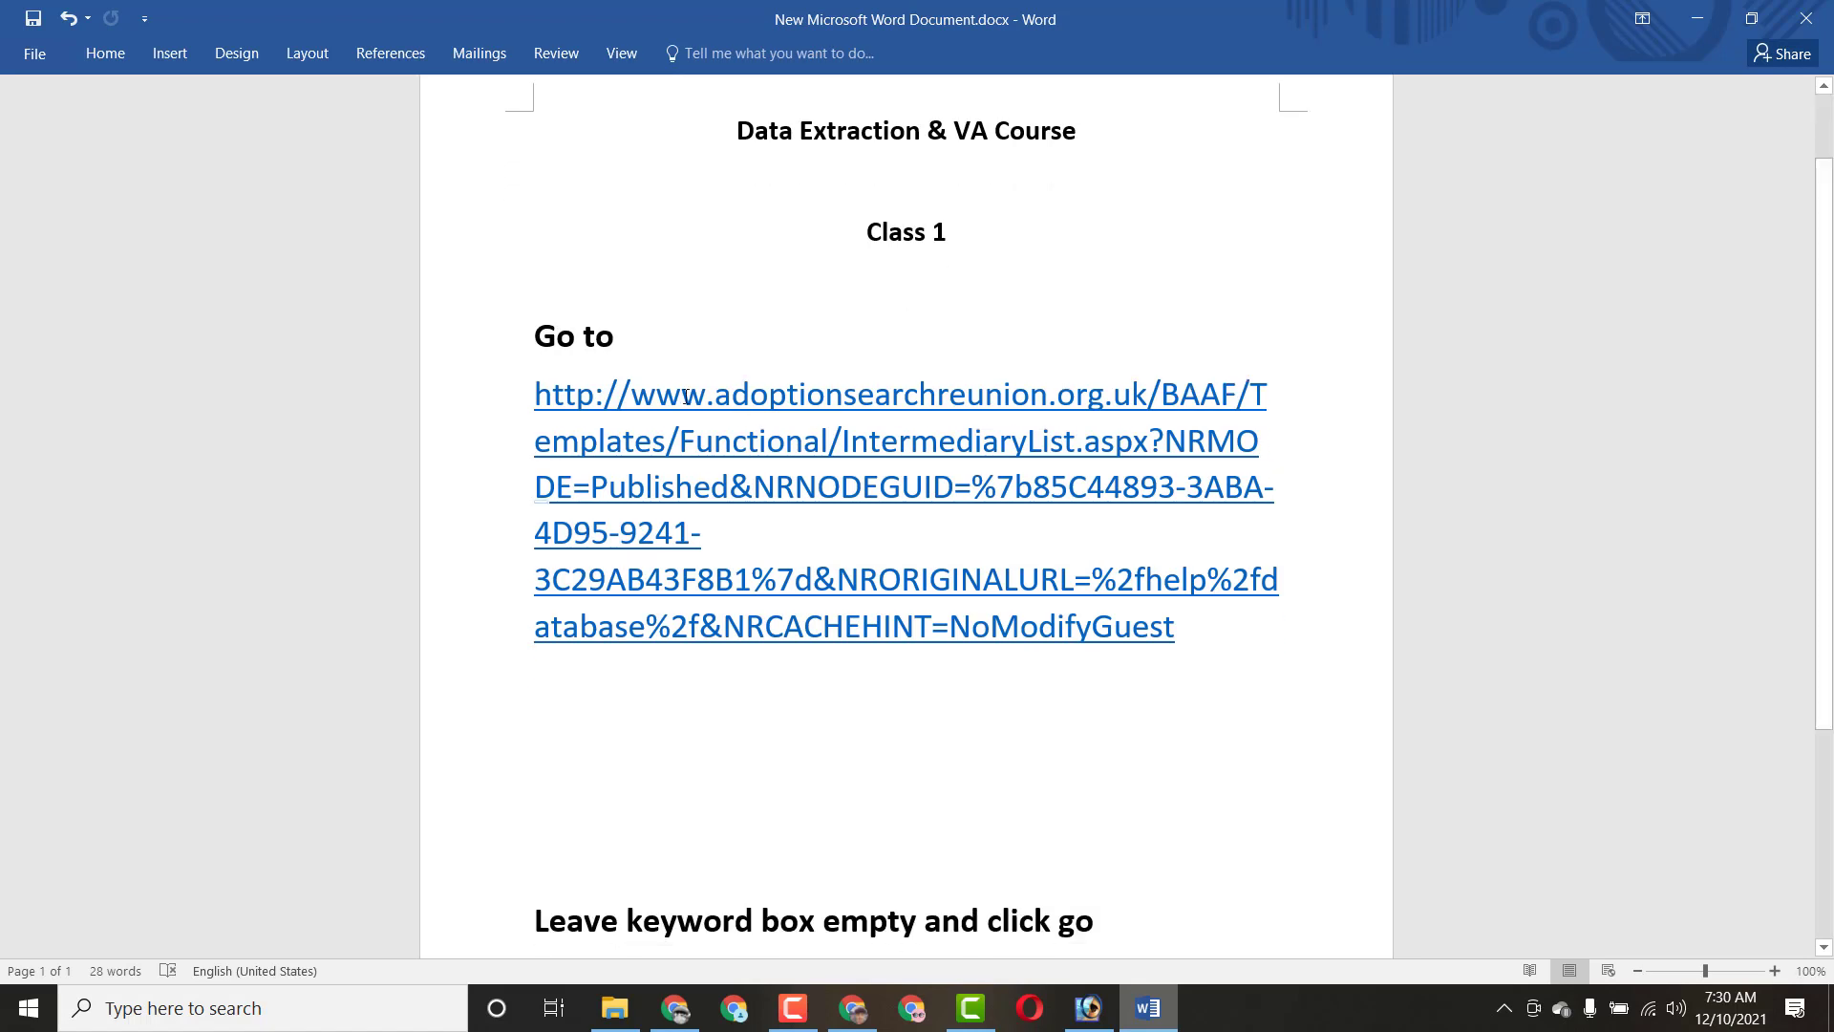
right_click(797, 449)
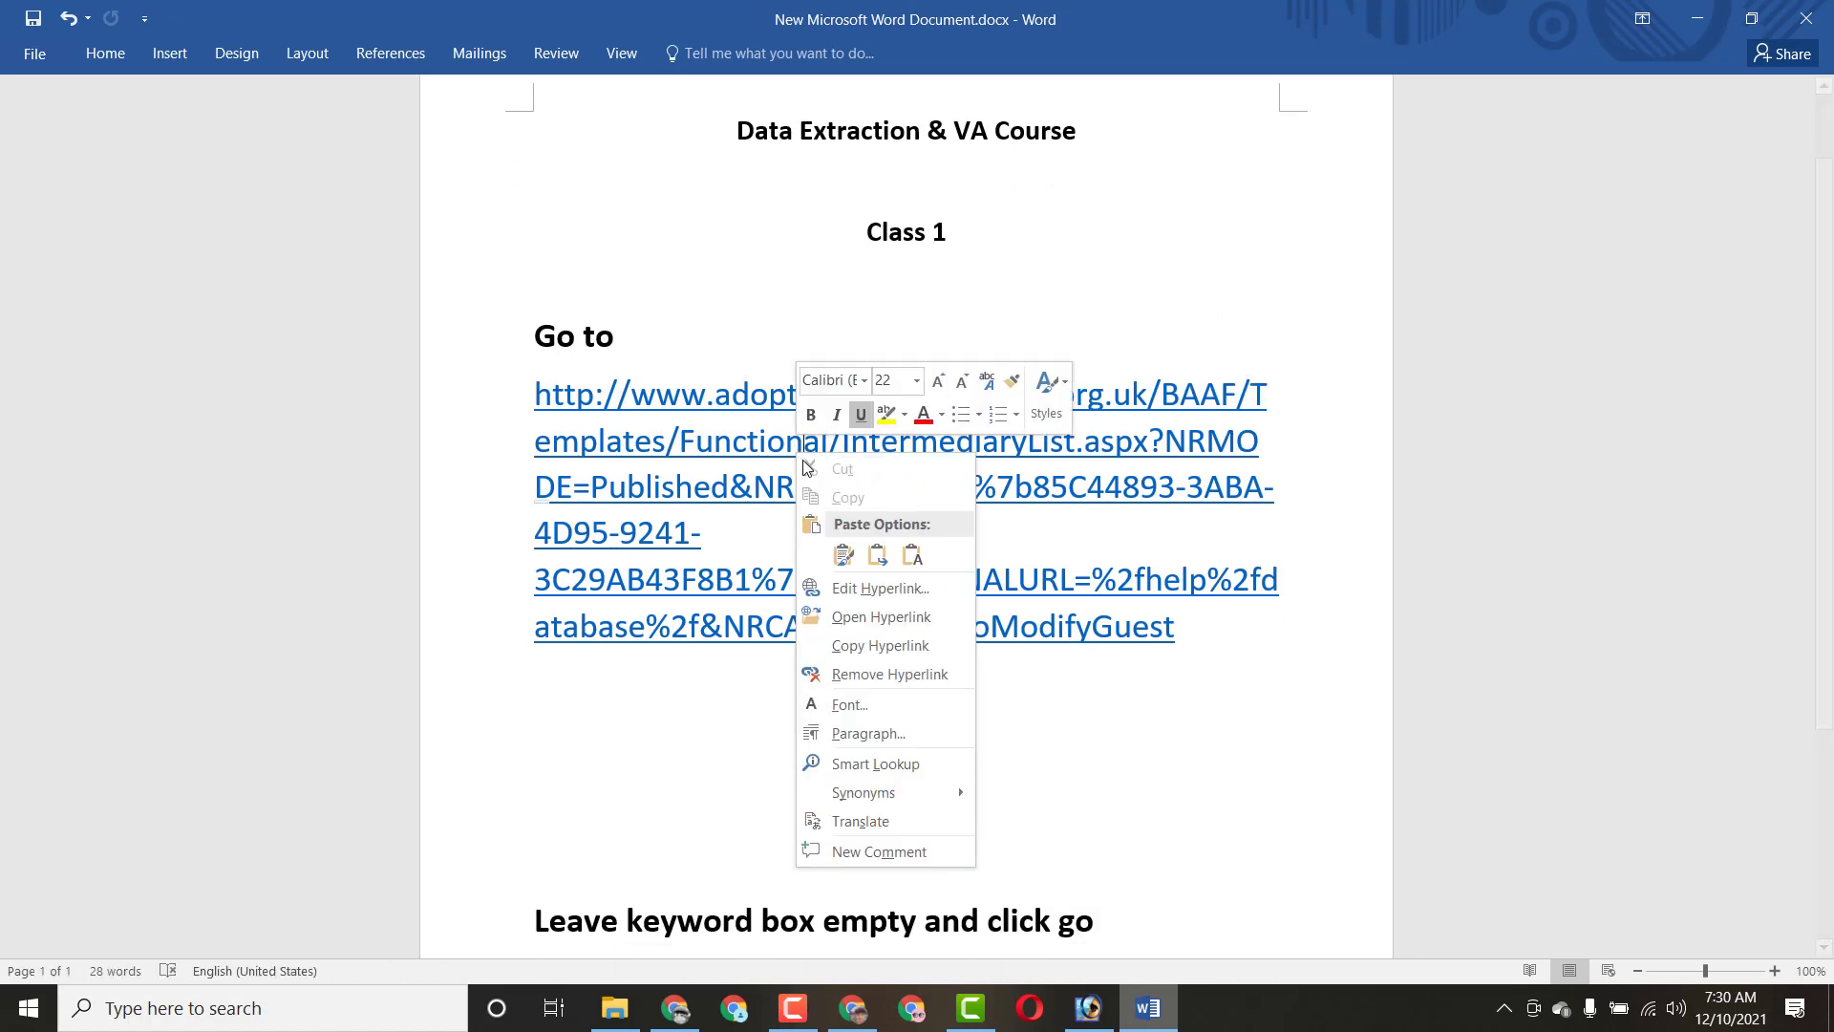
left_click(666, 676)
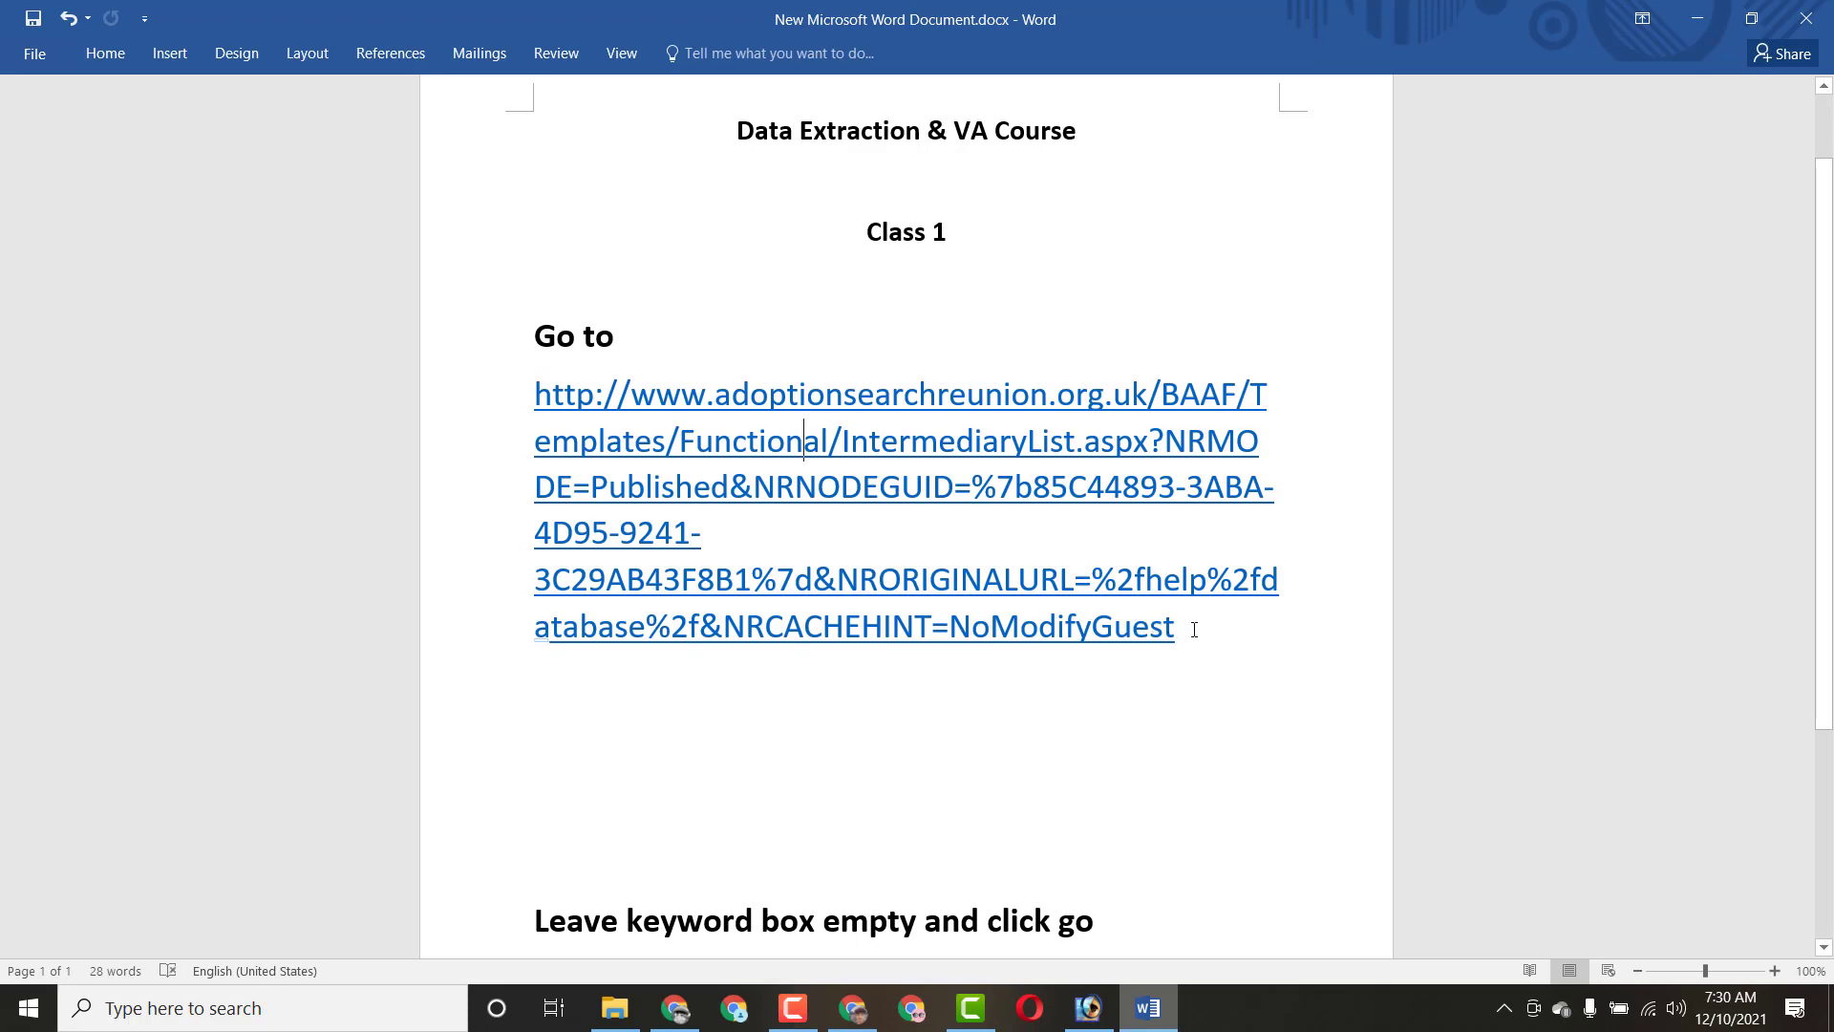
left_click_drag(1194, 628, 534, 394)
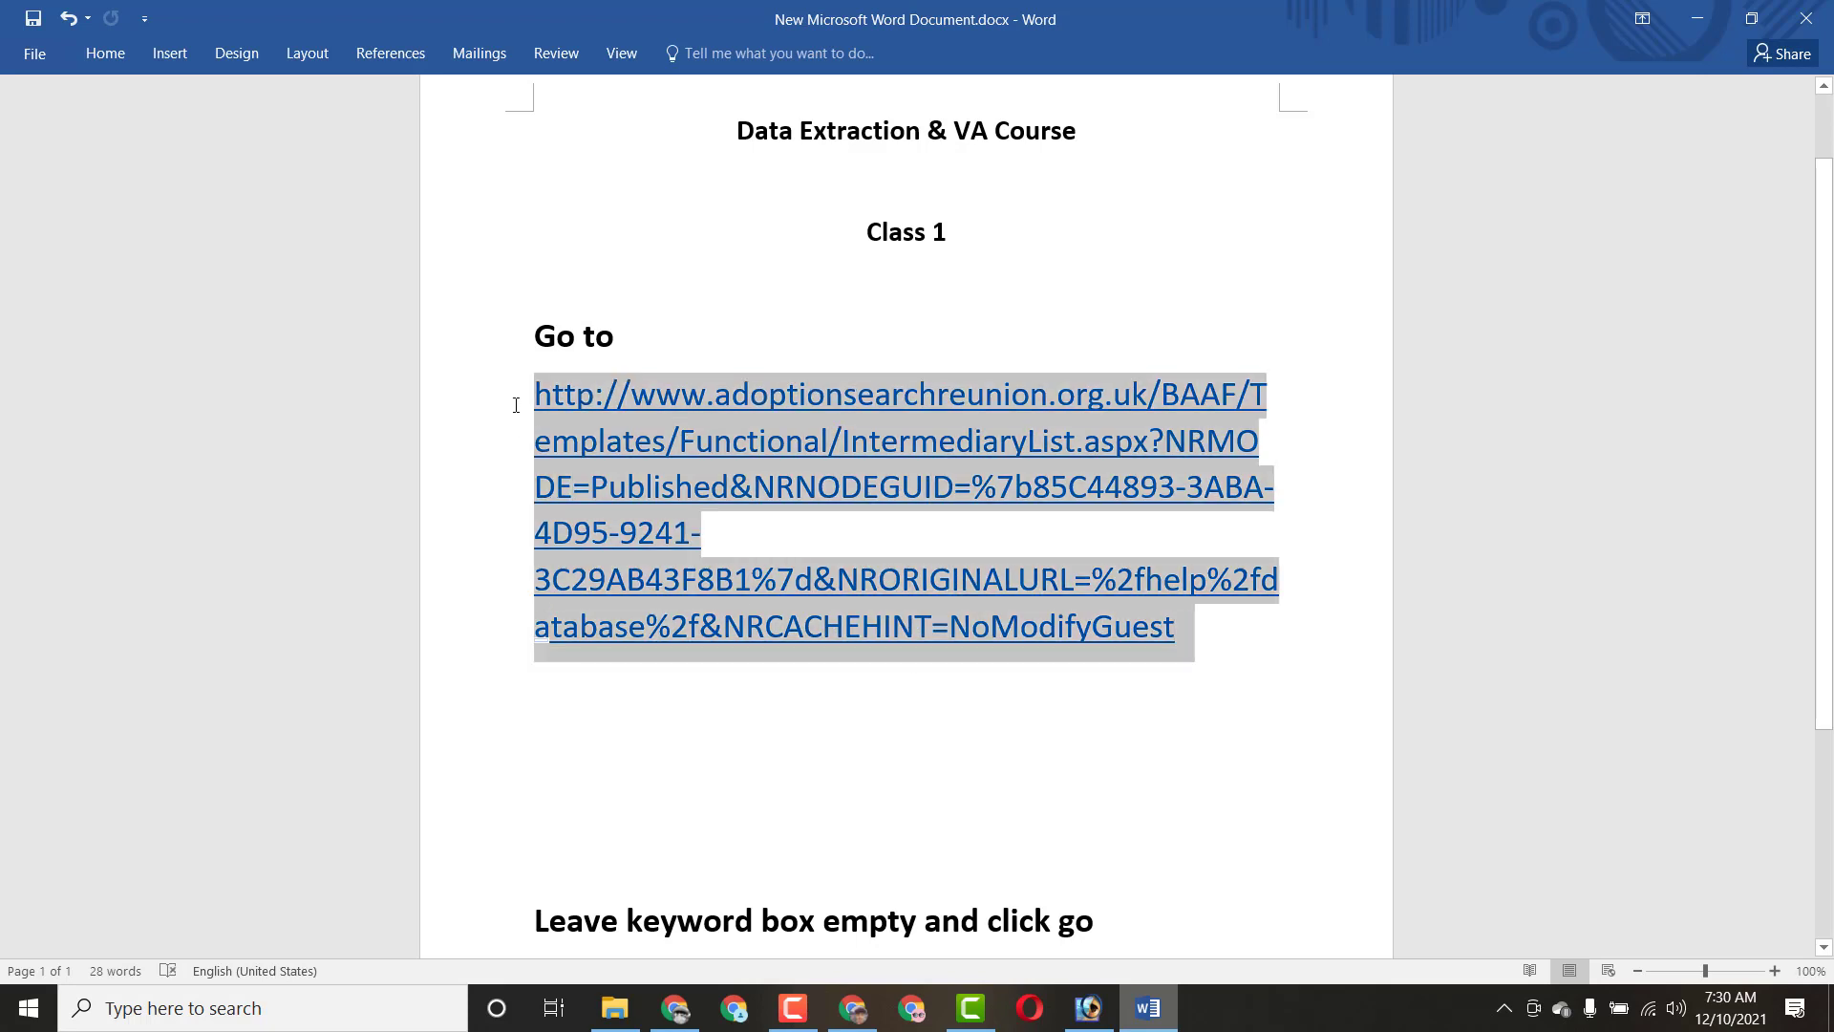
right_click(598, 436)
left_click(646, 479)
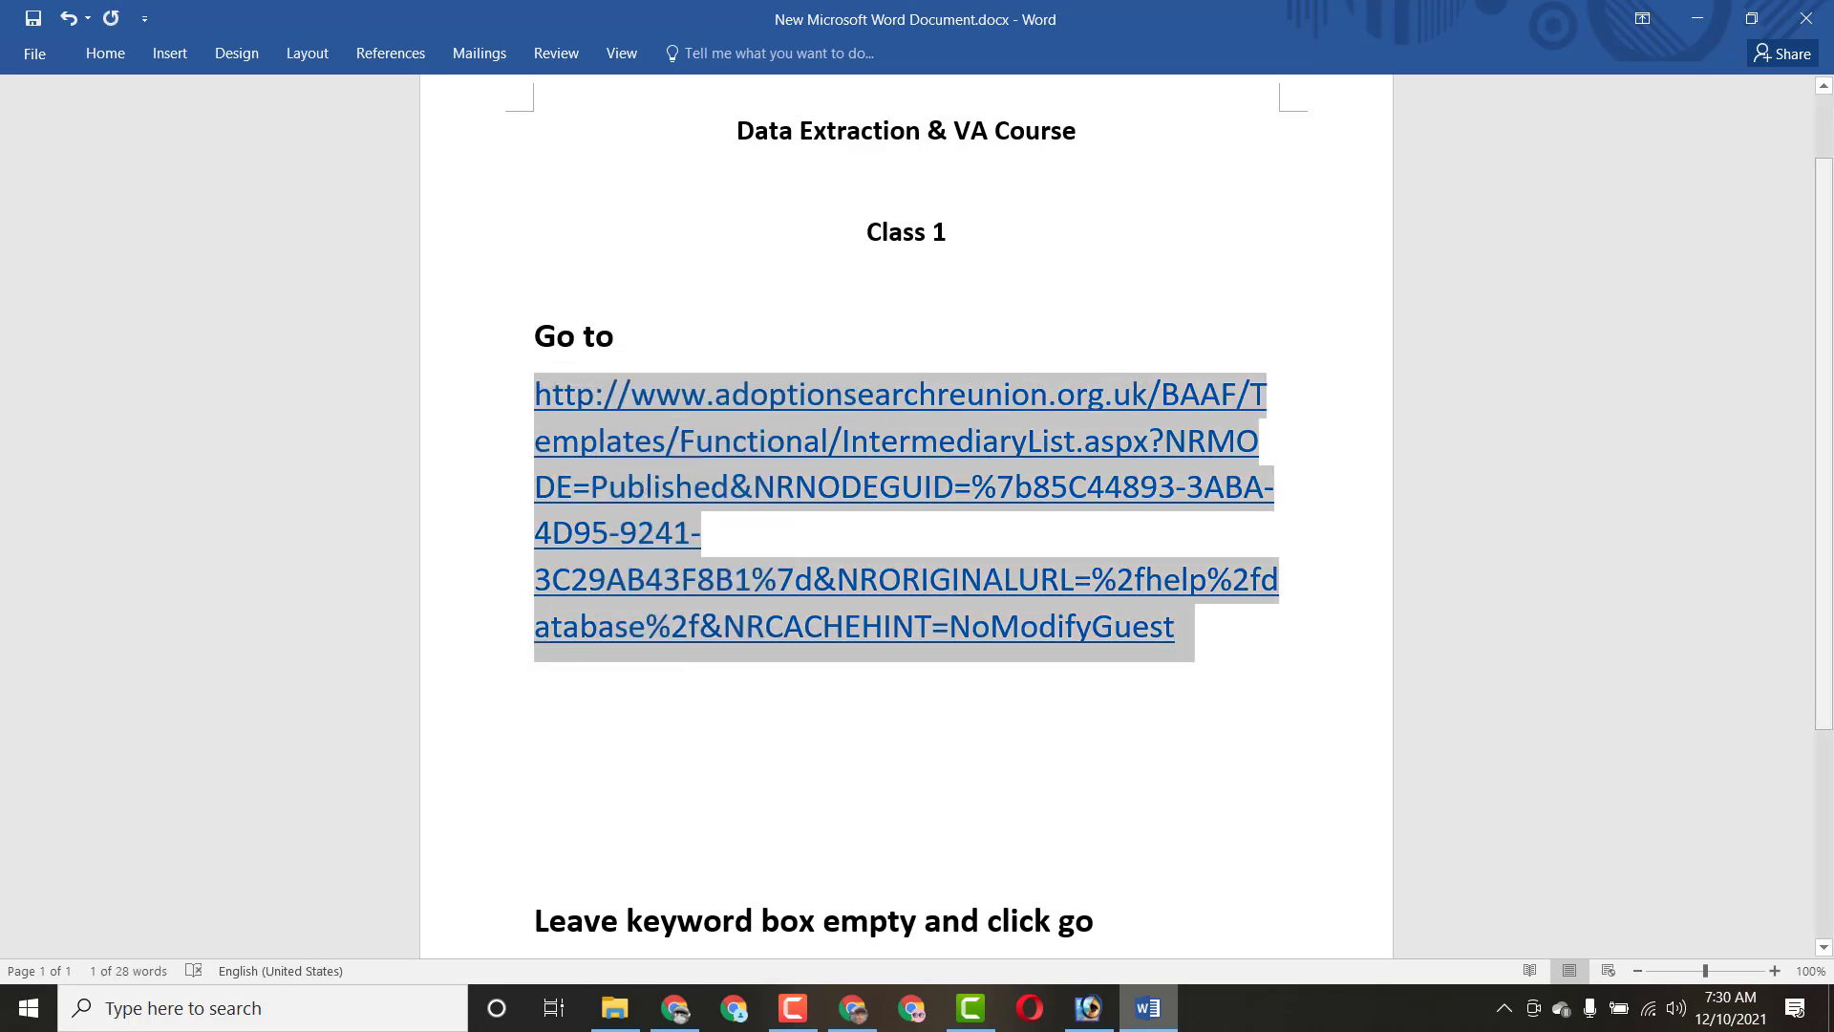
scroll(500, 796, "down", 3)
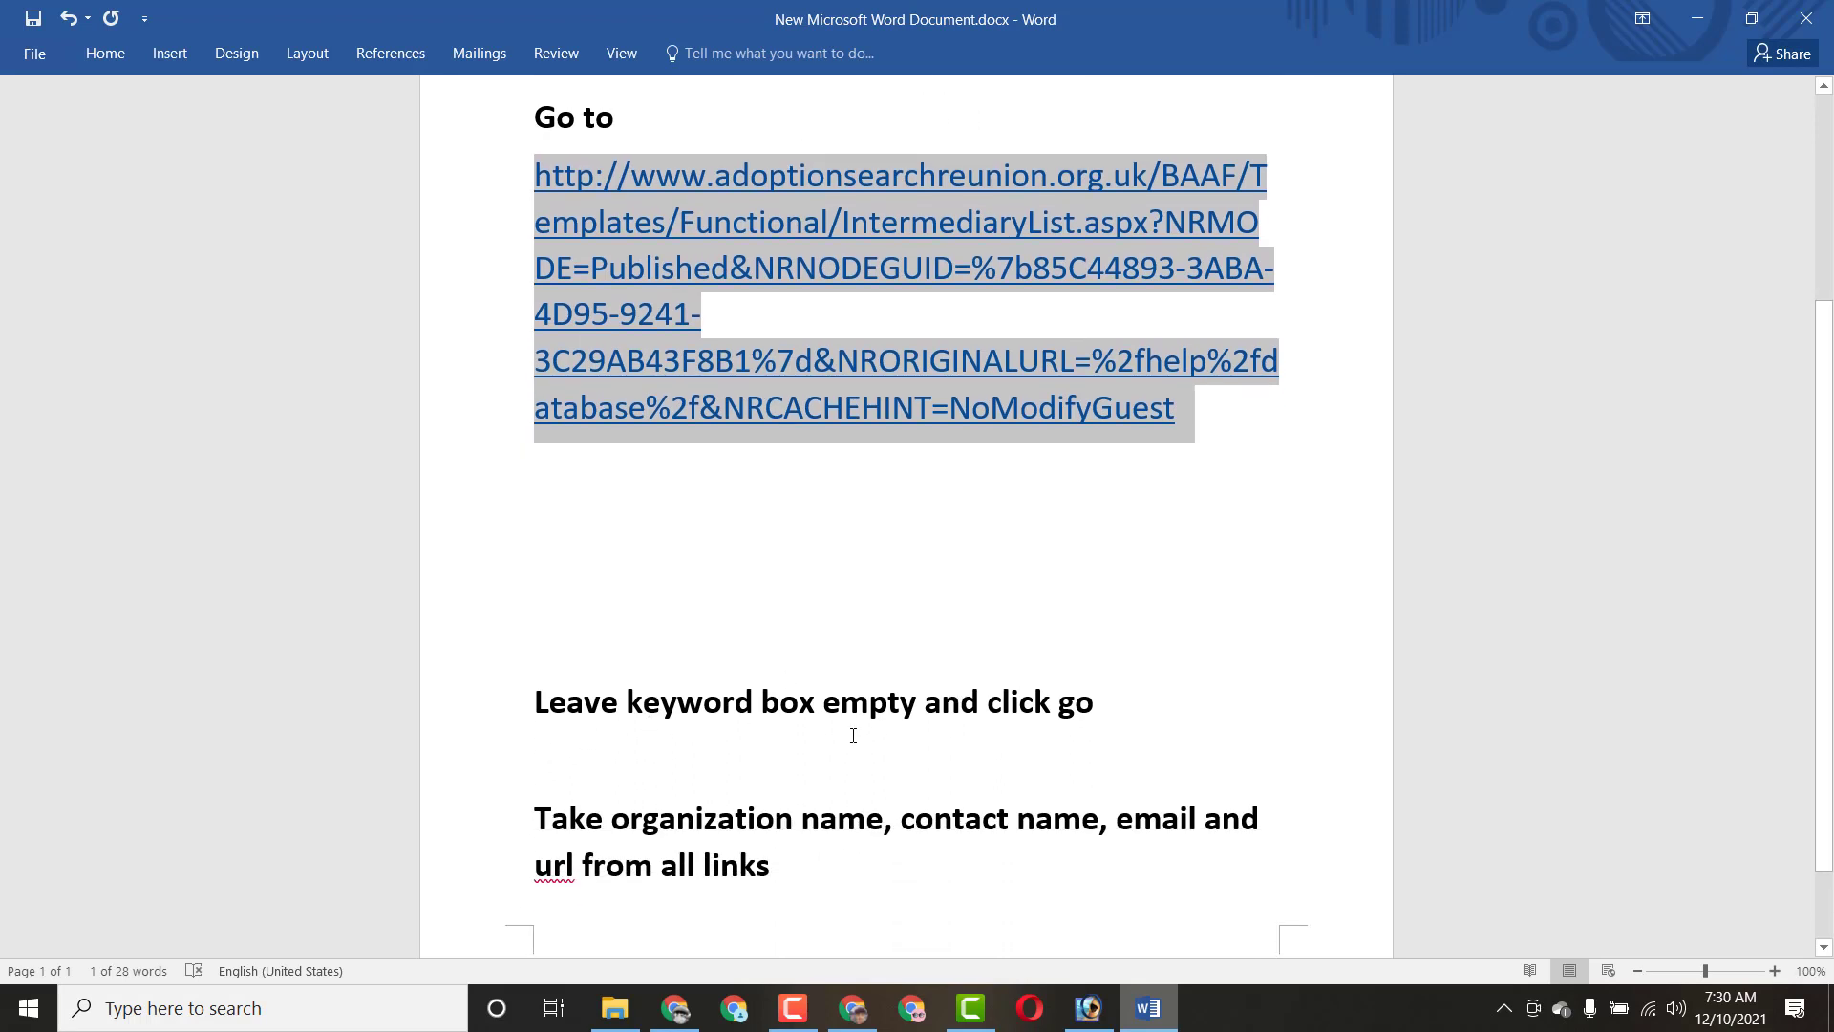
scroll(858, 447, "up", 3)
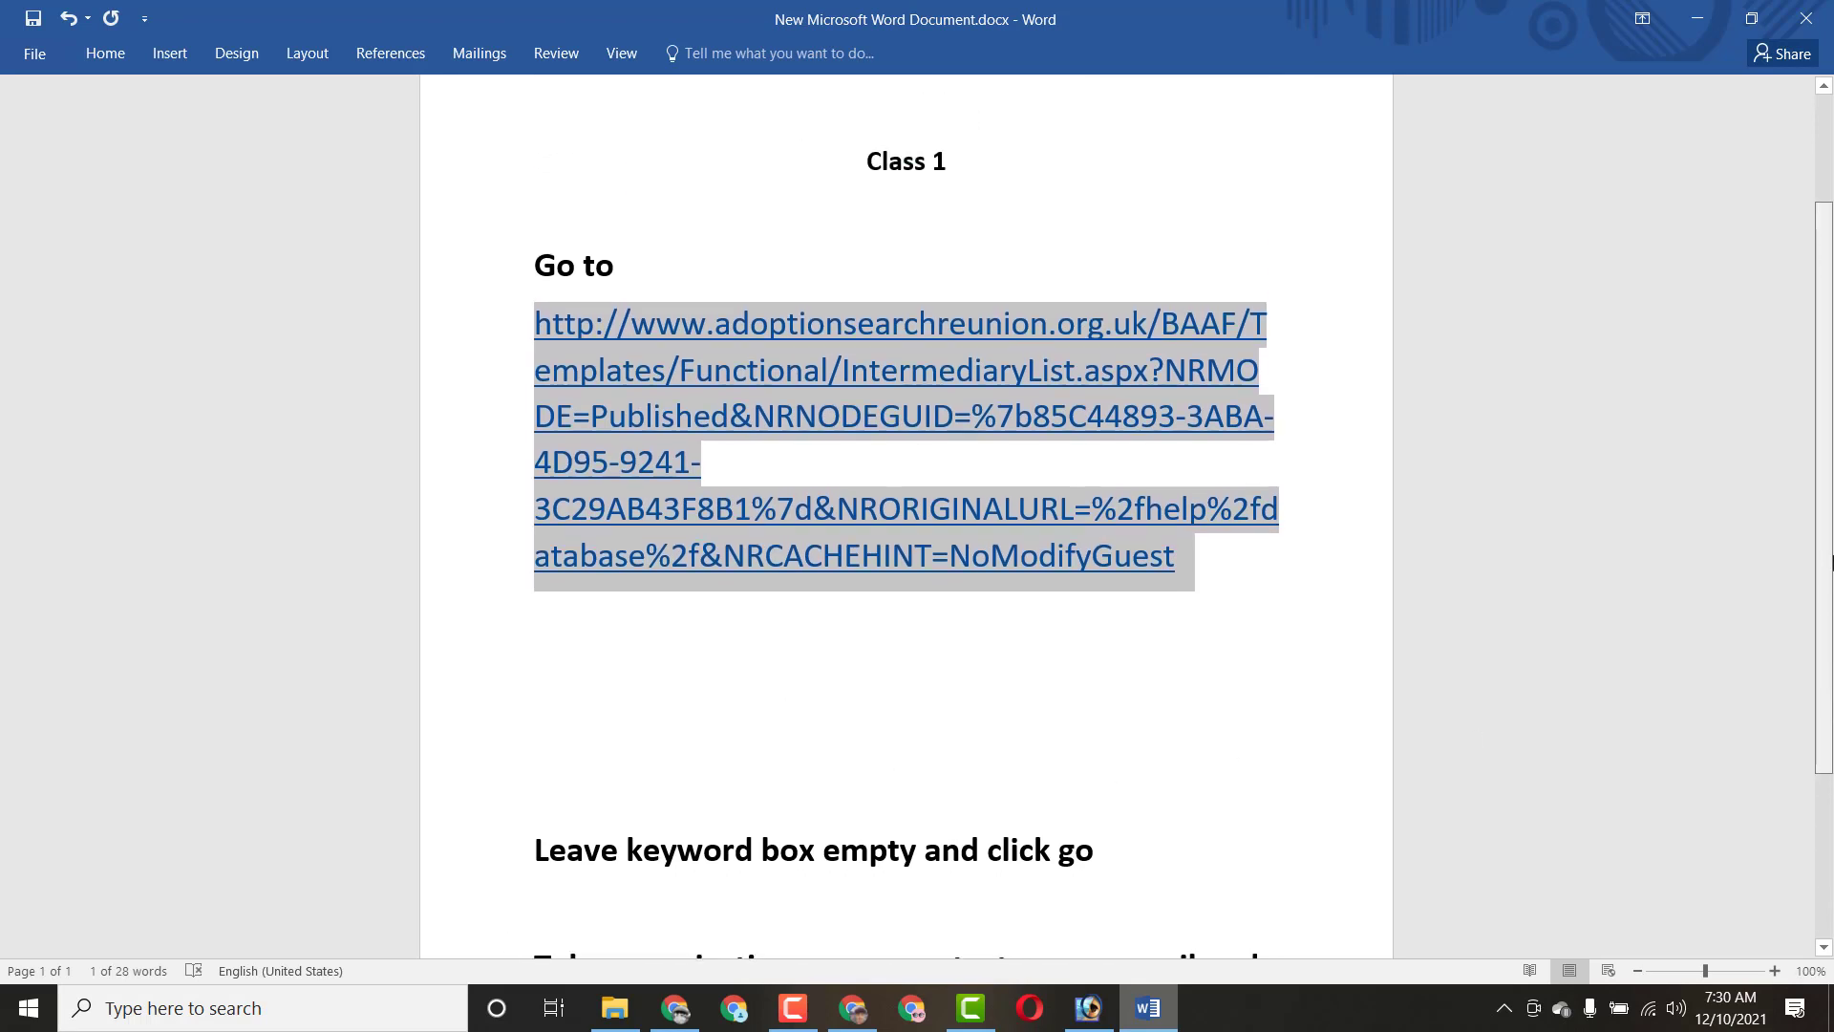
key("super+2")
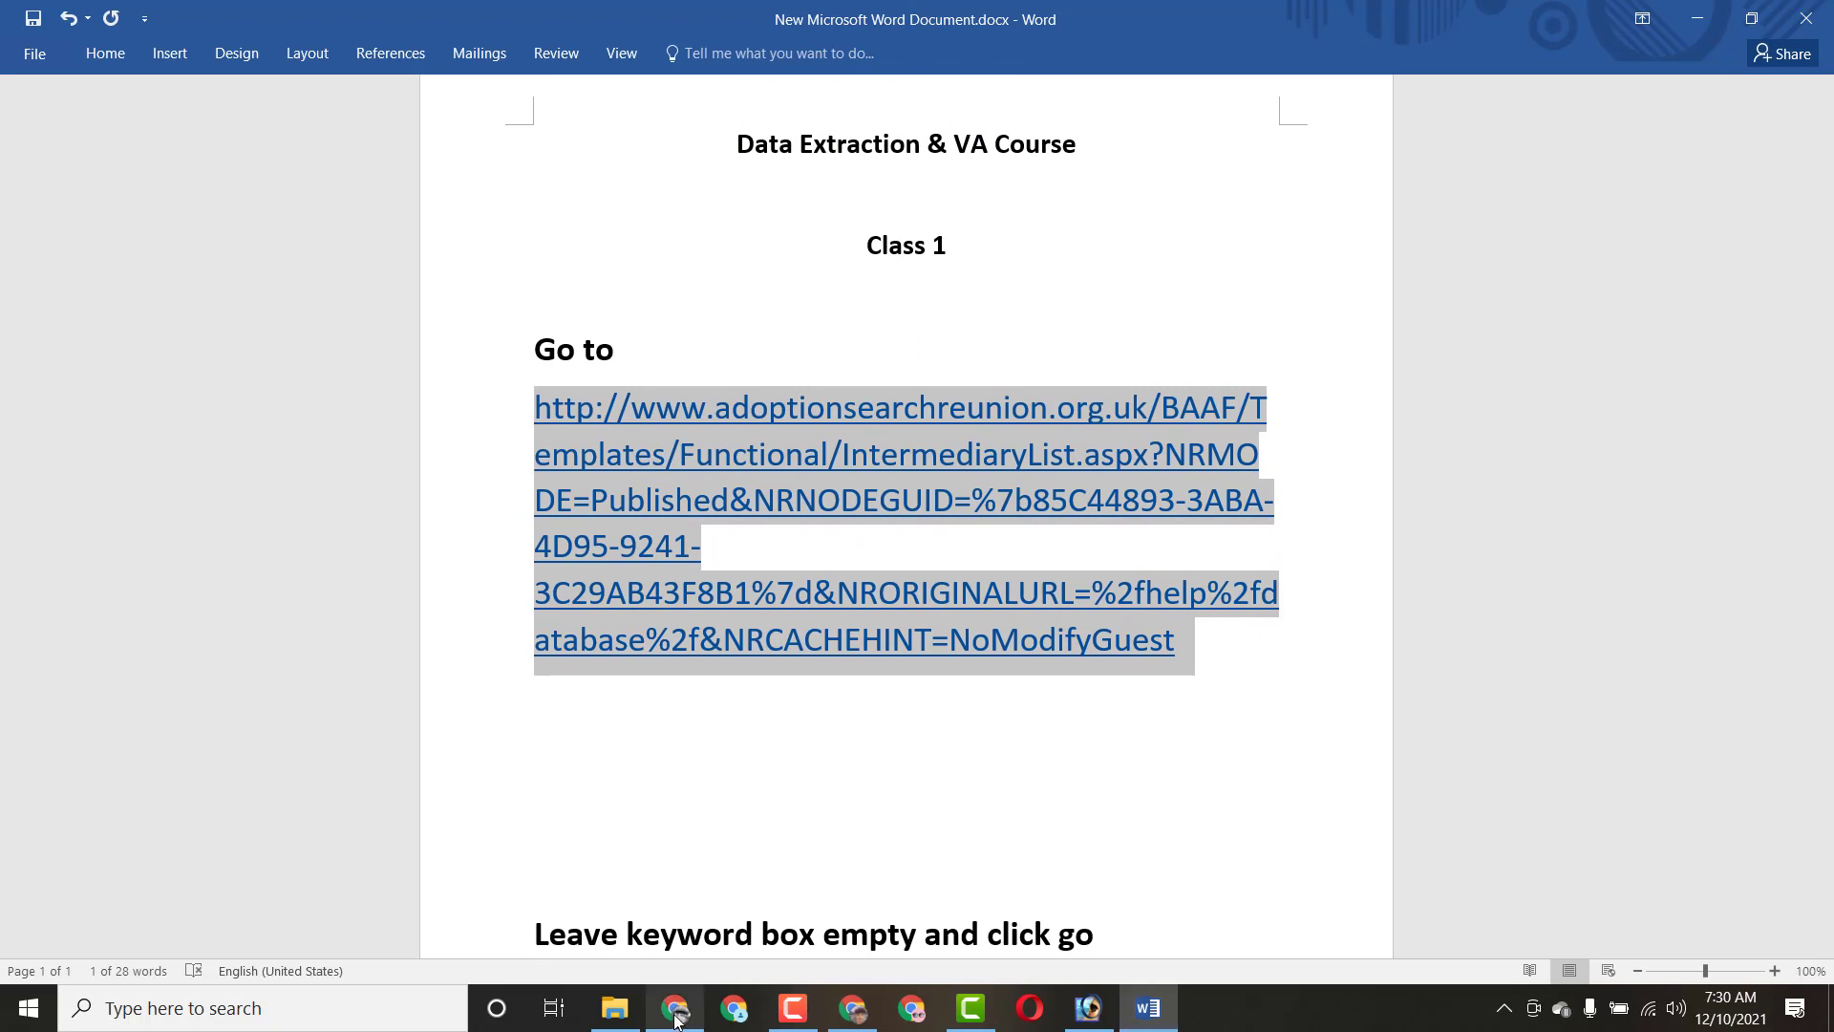
Step: Load the copied agency search URL and run the search with the keyword box empty
right_click(405, 58)
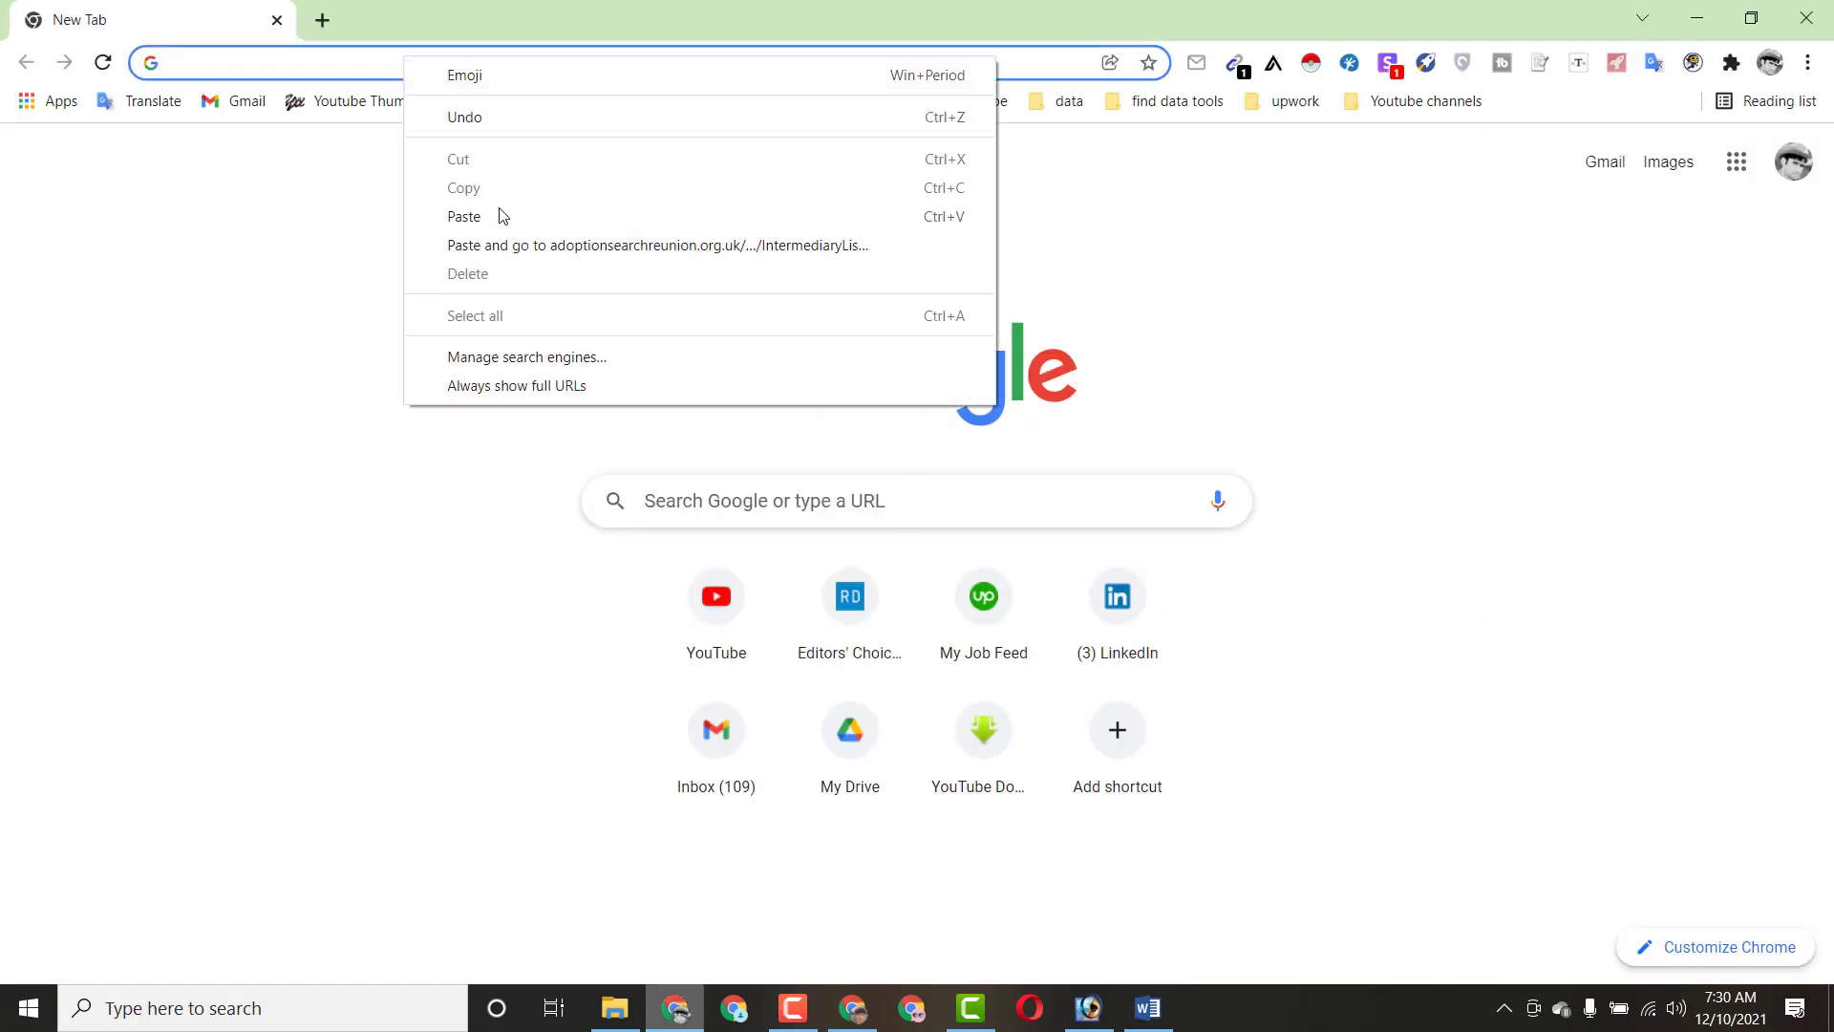
left_click(509, 246)
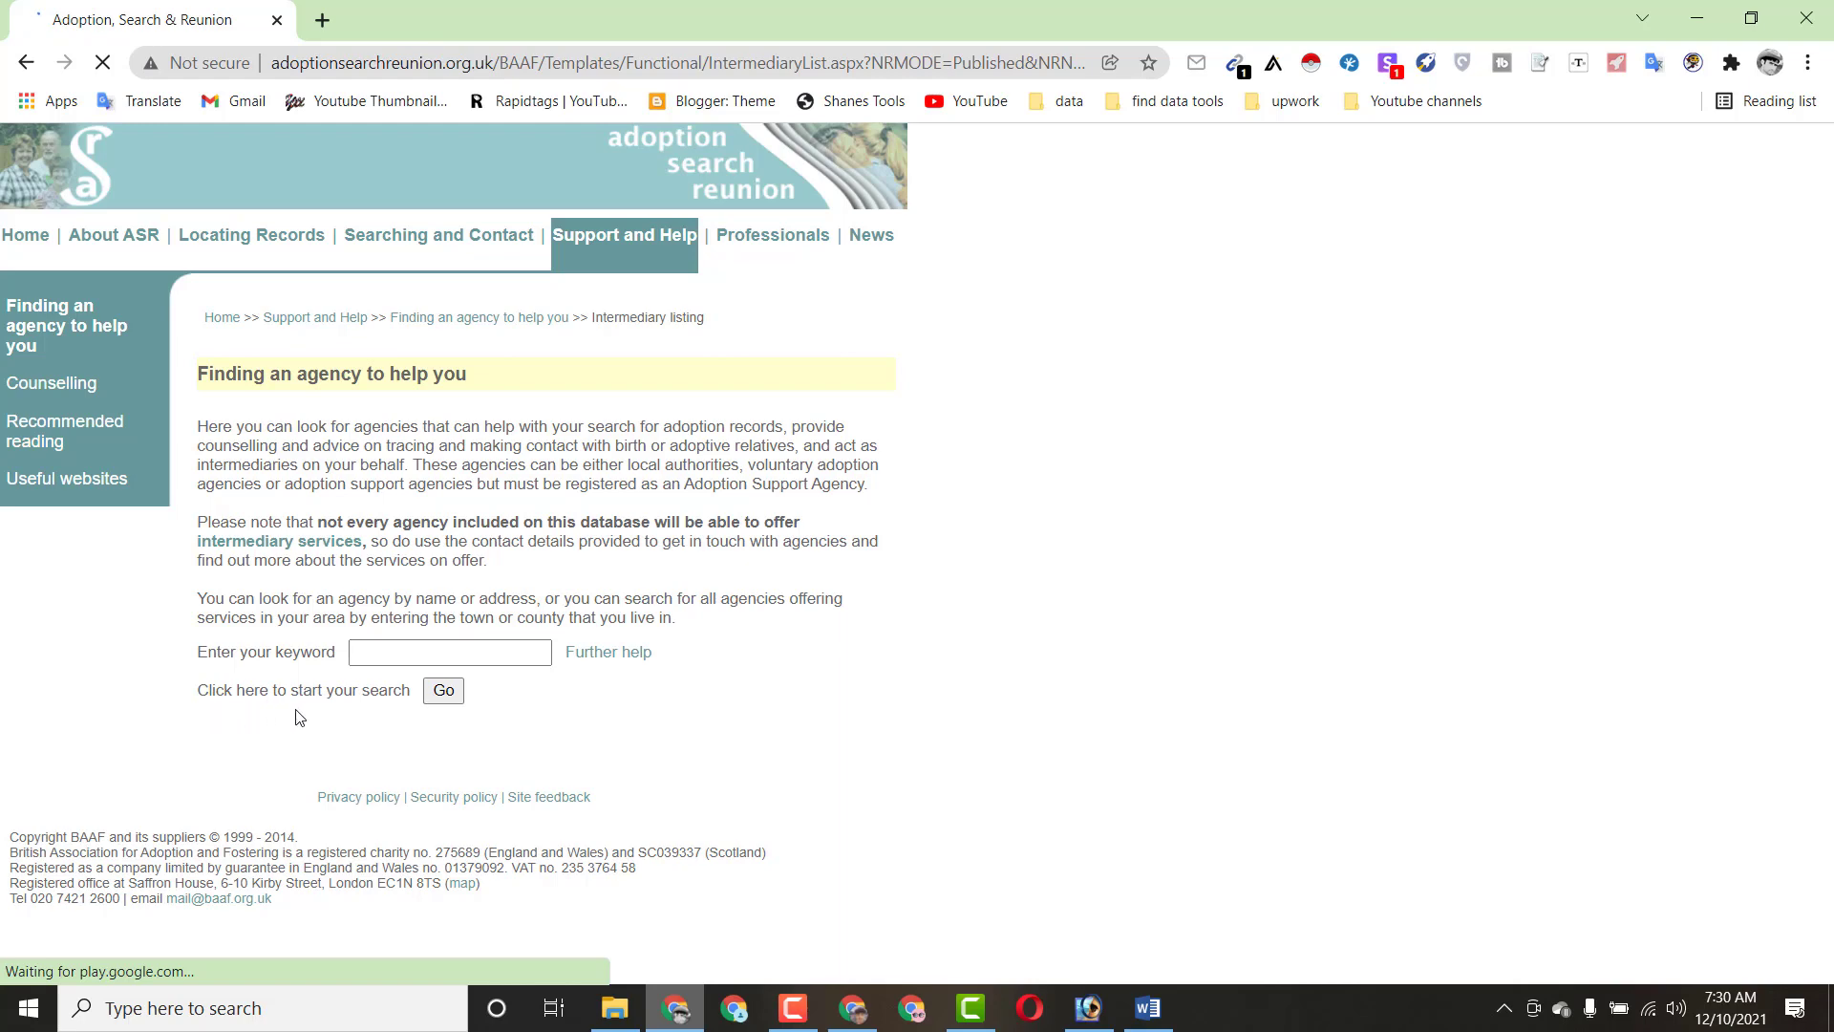
left_click(1147, 1008)
scroll(652, 788, "down", 5)
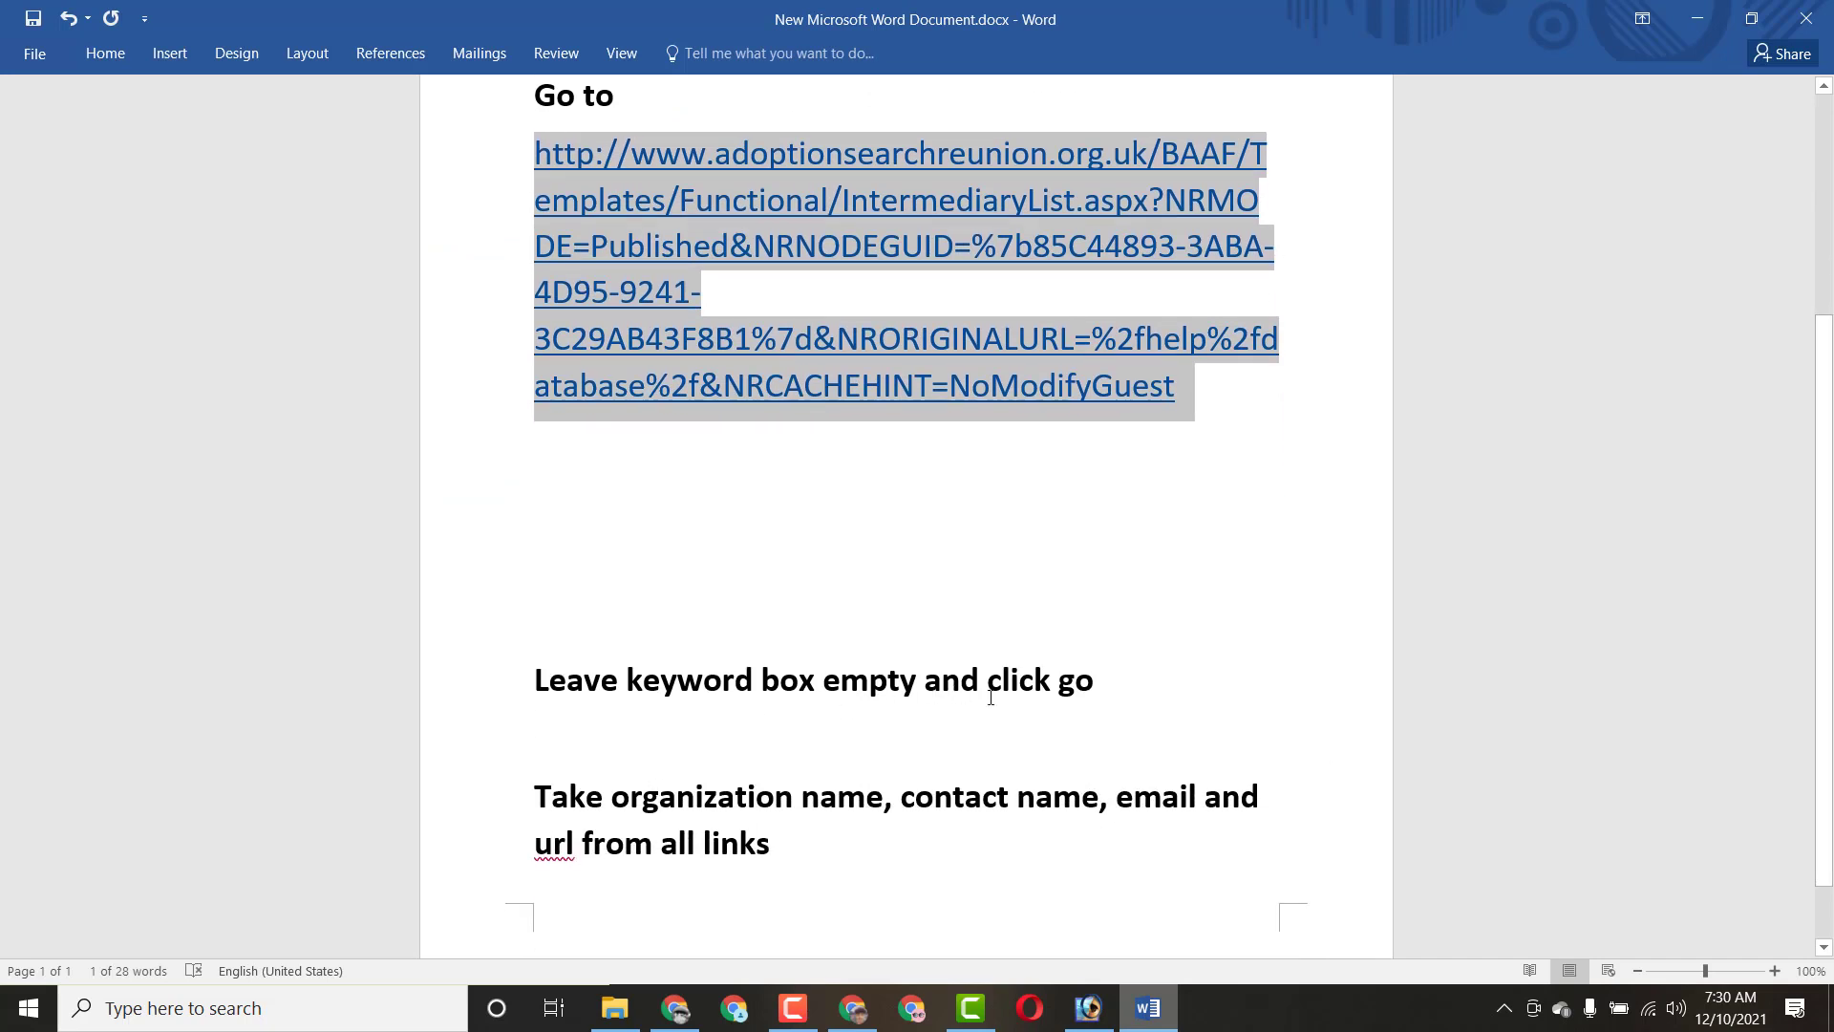
left_click(1183, 709)
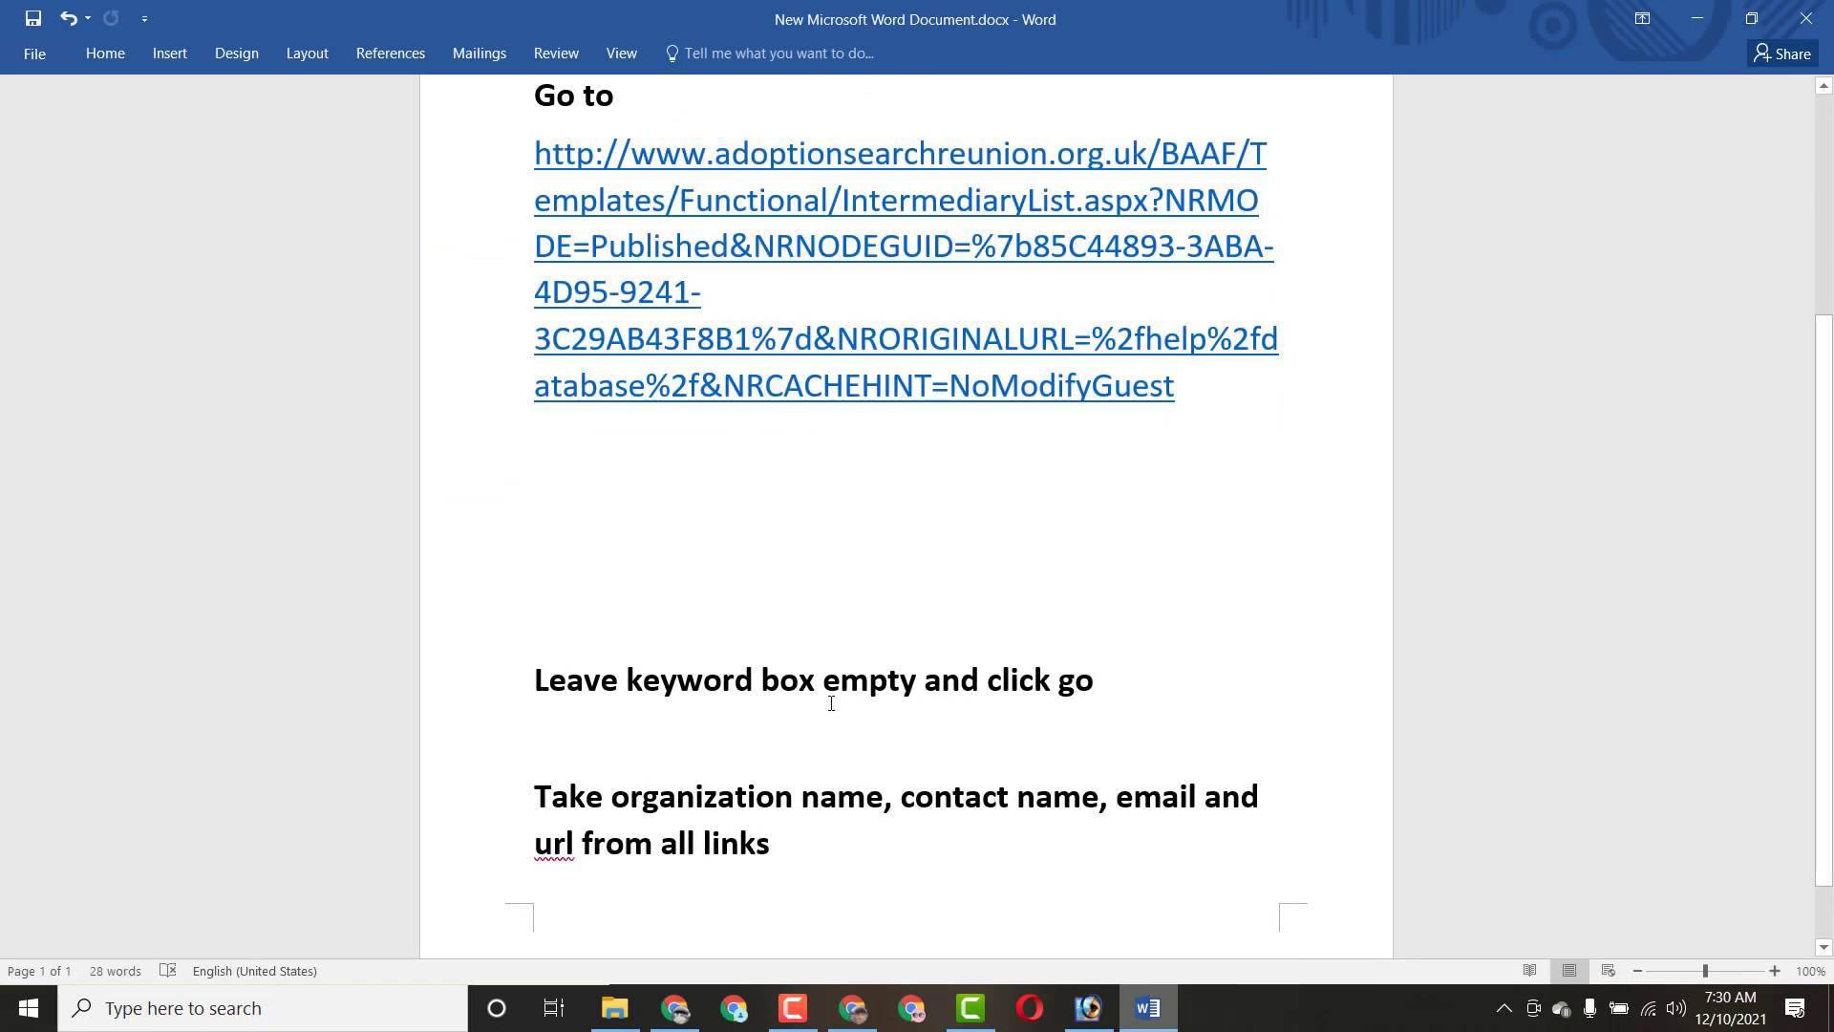
left_click(675, 1007)
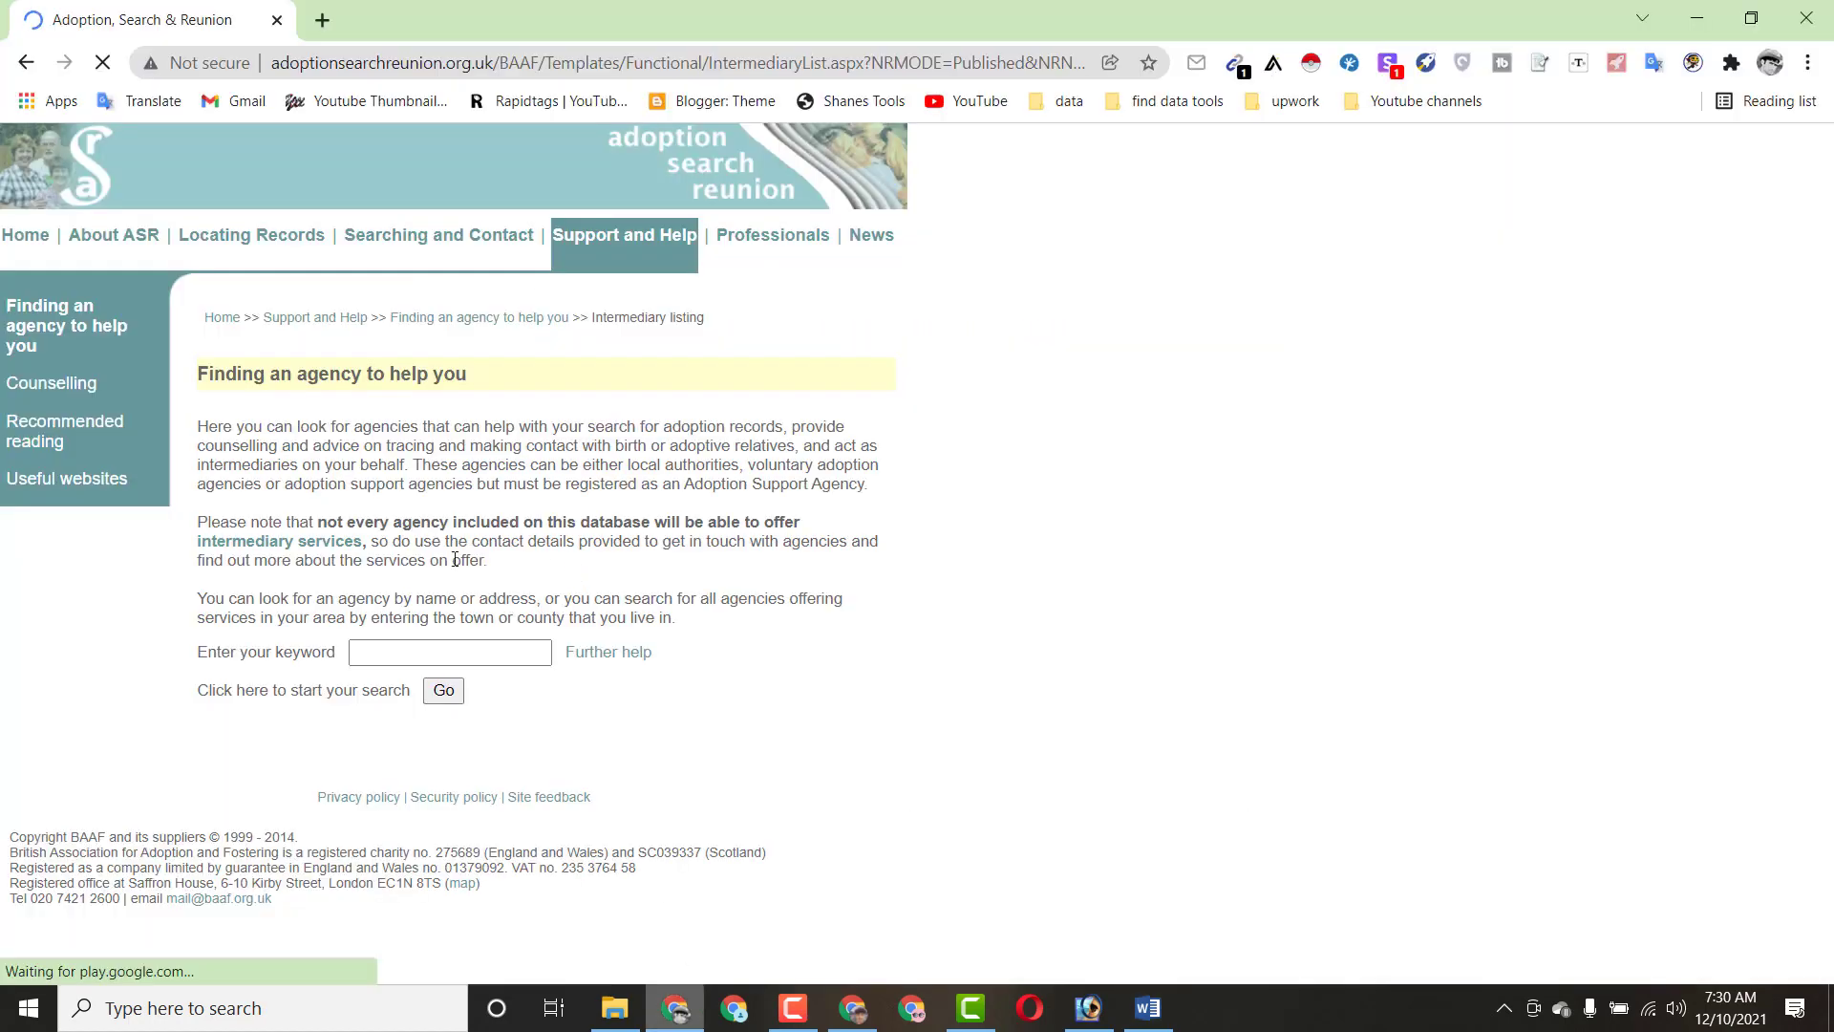
left_click(443, 691)
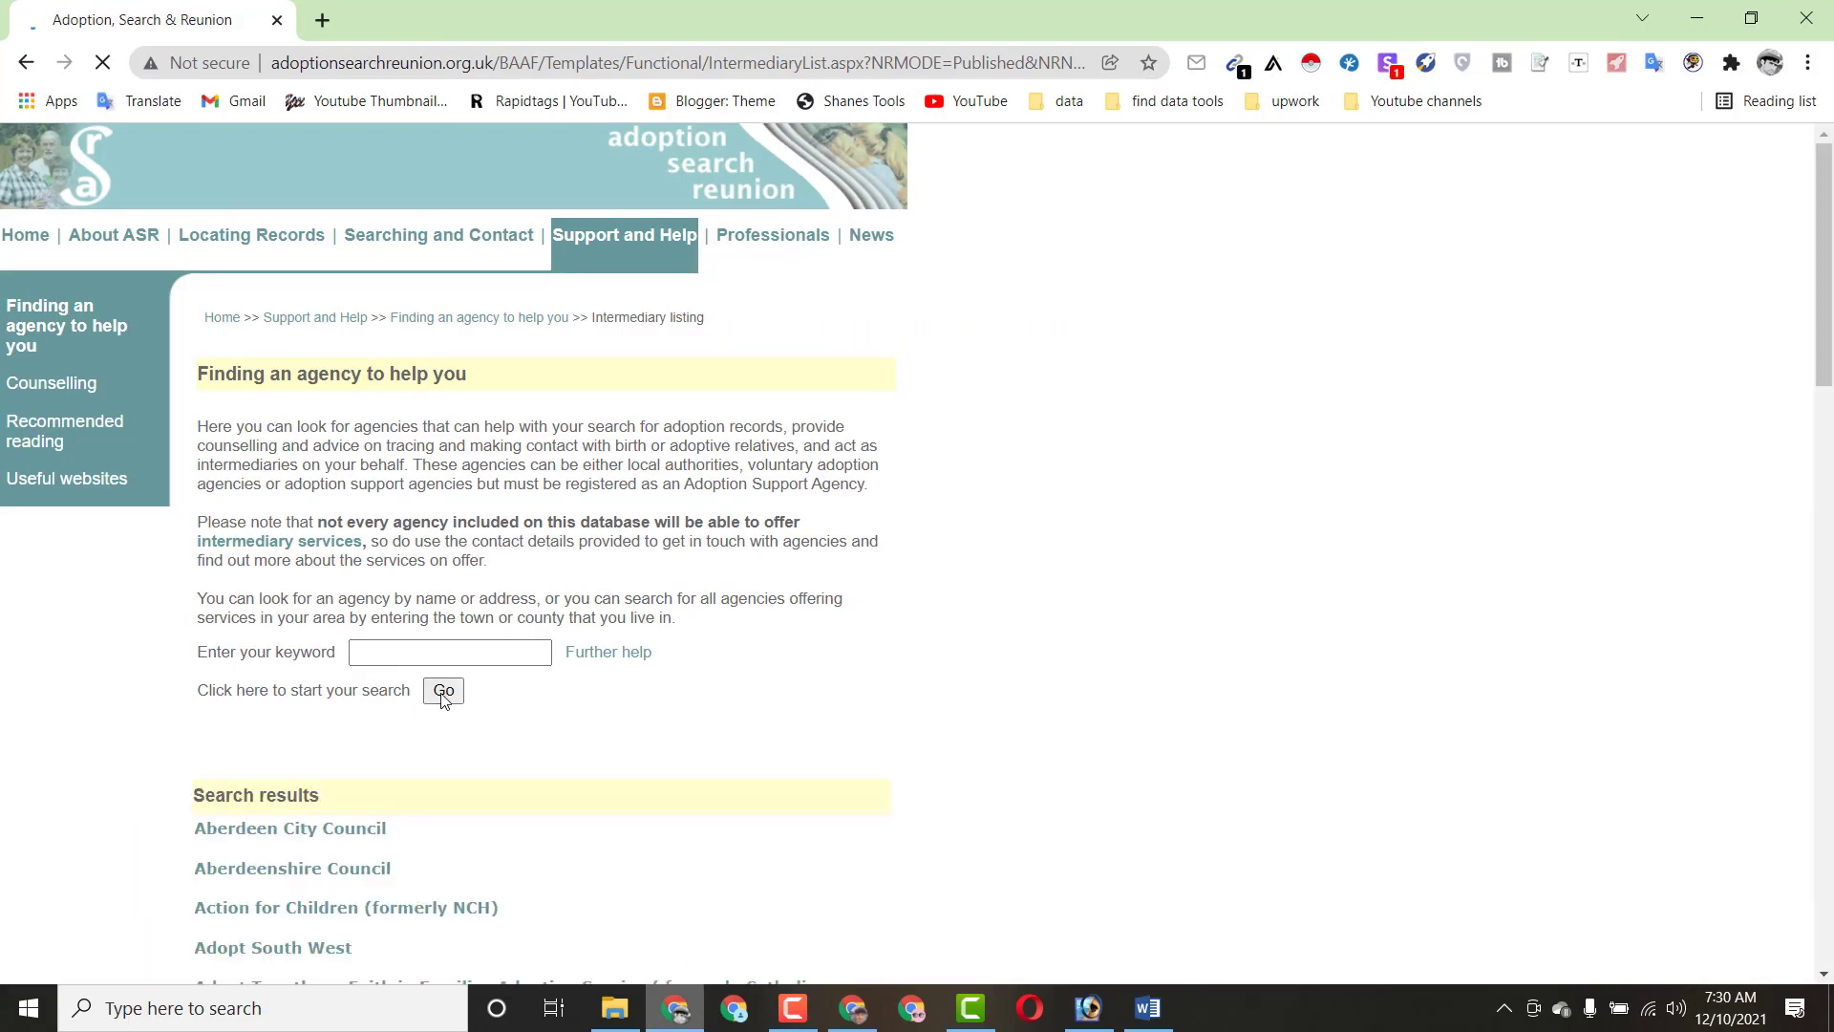
Step: Scroll through the full agency results list, then return to the Word instructions
scroll(1826, 239, "down", 5)
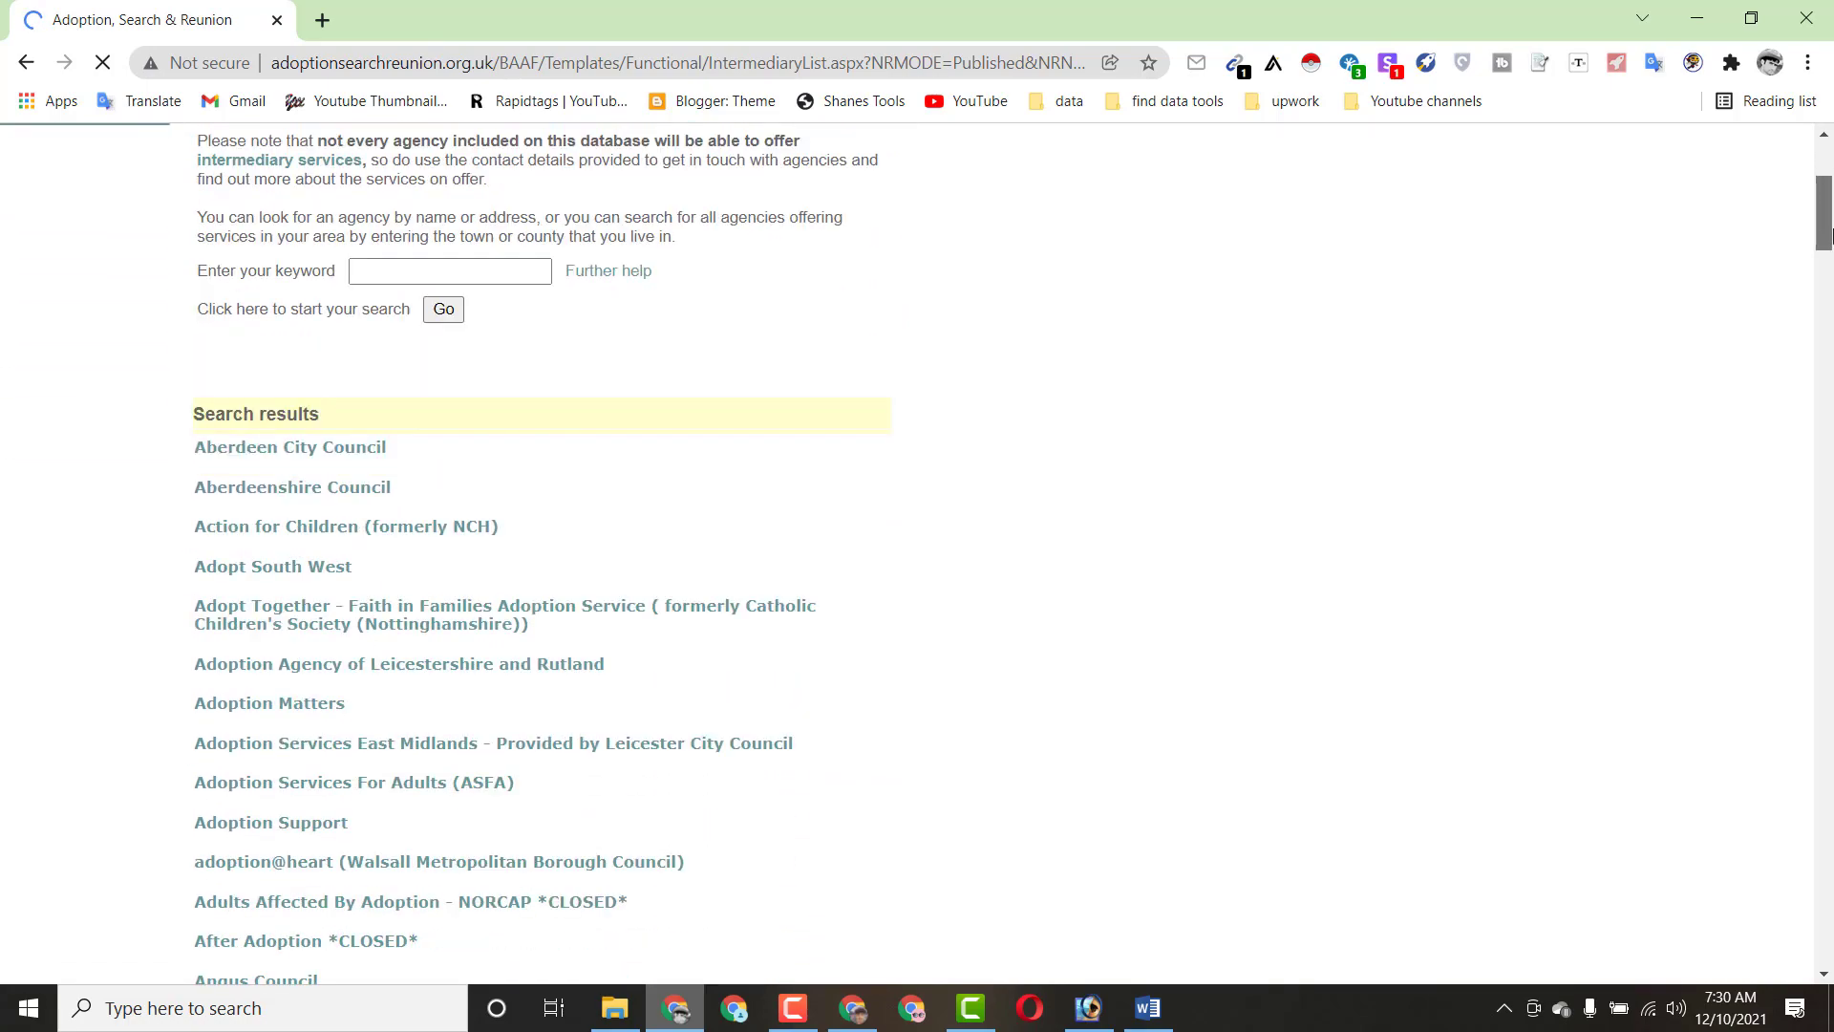
mouse_move(1826, 238)
left_mouse_down()
mouse_move(1793, 614)
mouse_move(1821, 778)
mouse_move(1762, 878)
mouse_move(1756, 963)
mouse_move(1795, 774)
mouse_move(1829, 201)
mouse_move(1824, 231)
left_mouse_up()
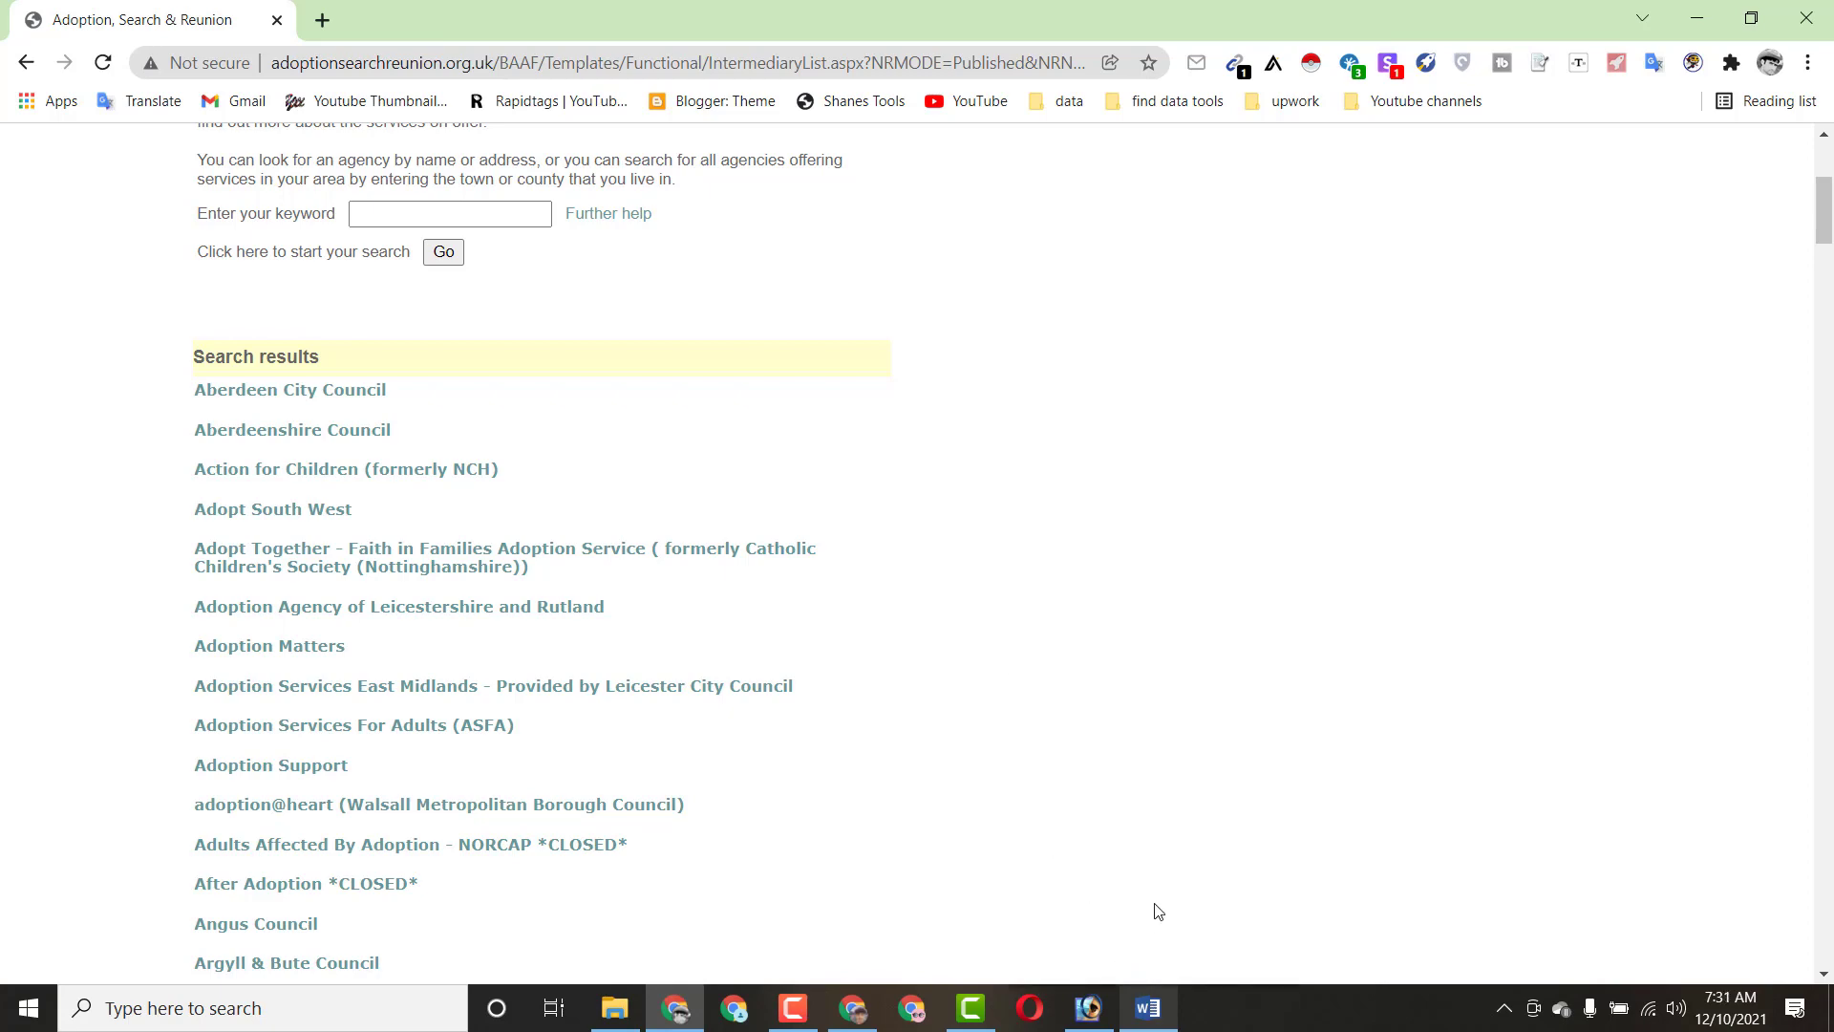
left_click(1149, 1012)
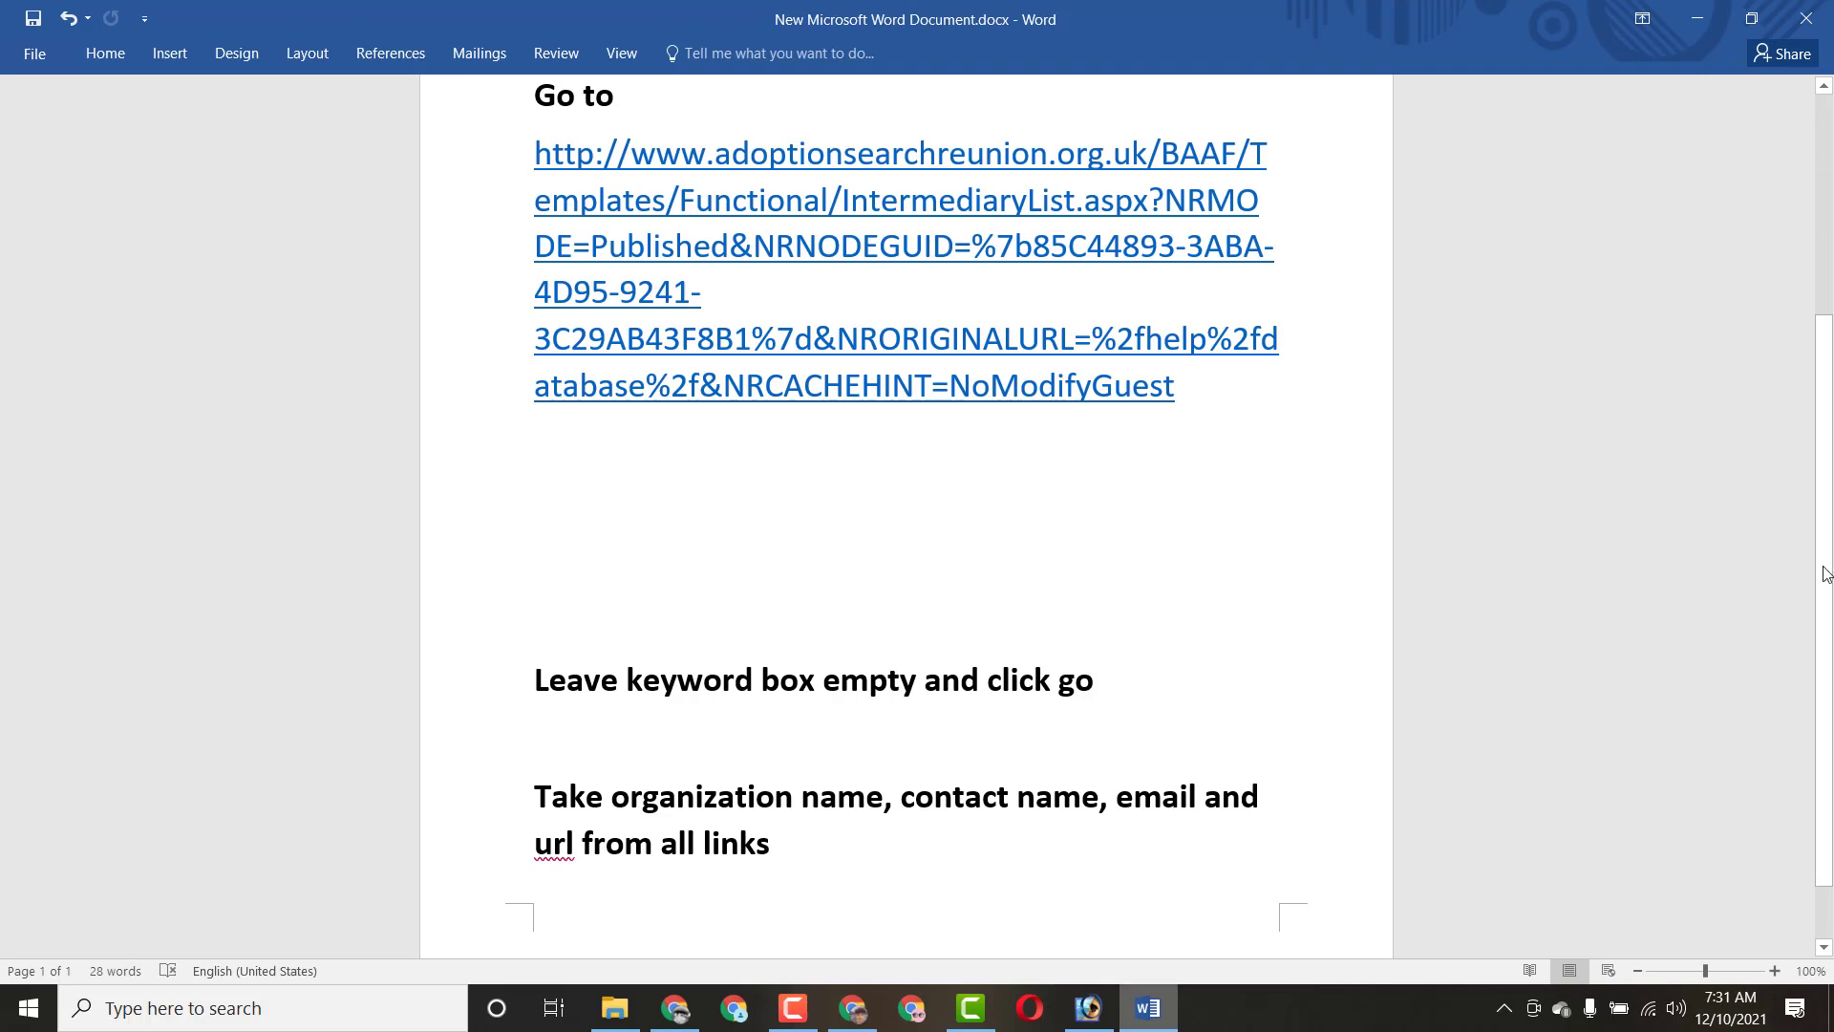
Step: Reread the Word instructions and bring the Chrome agency results back up
scroll(740, 705, "down", 1)
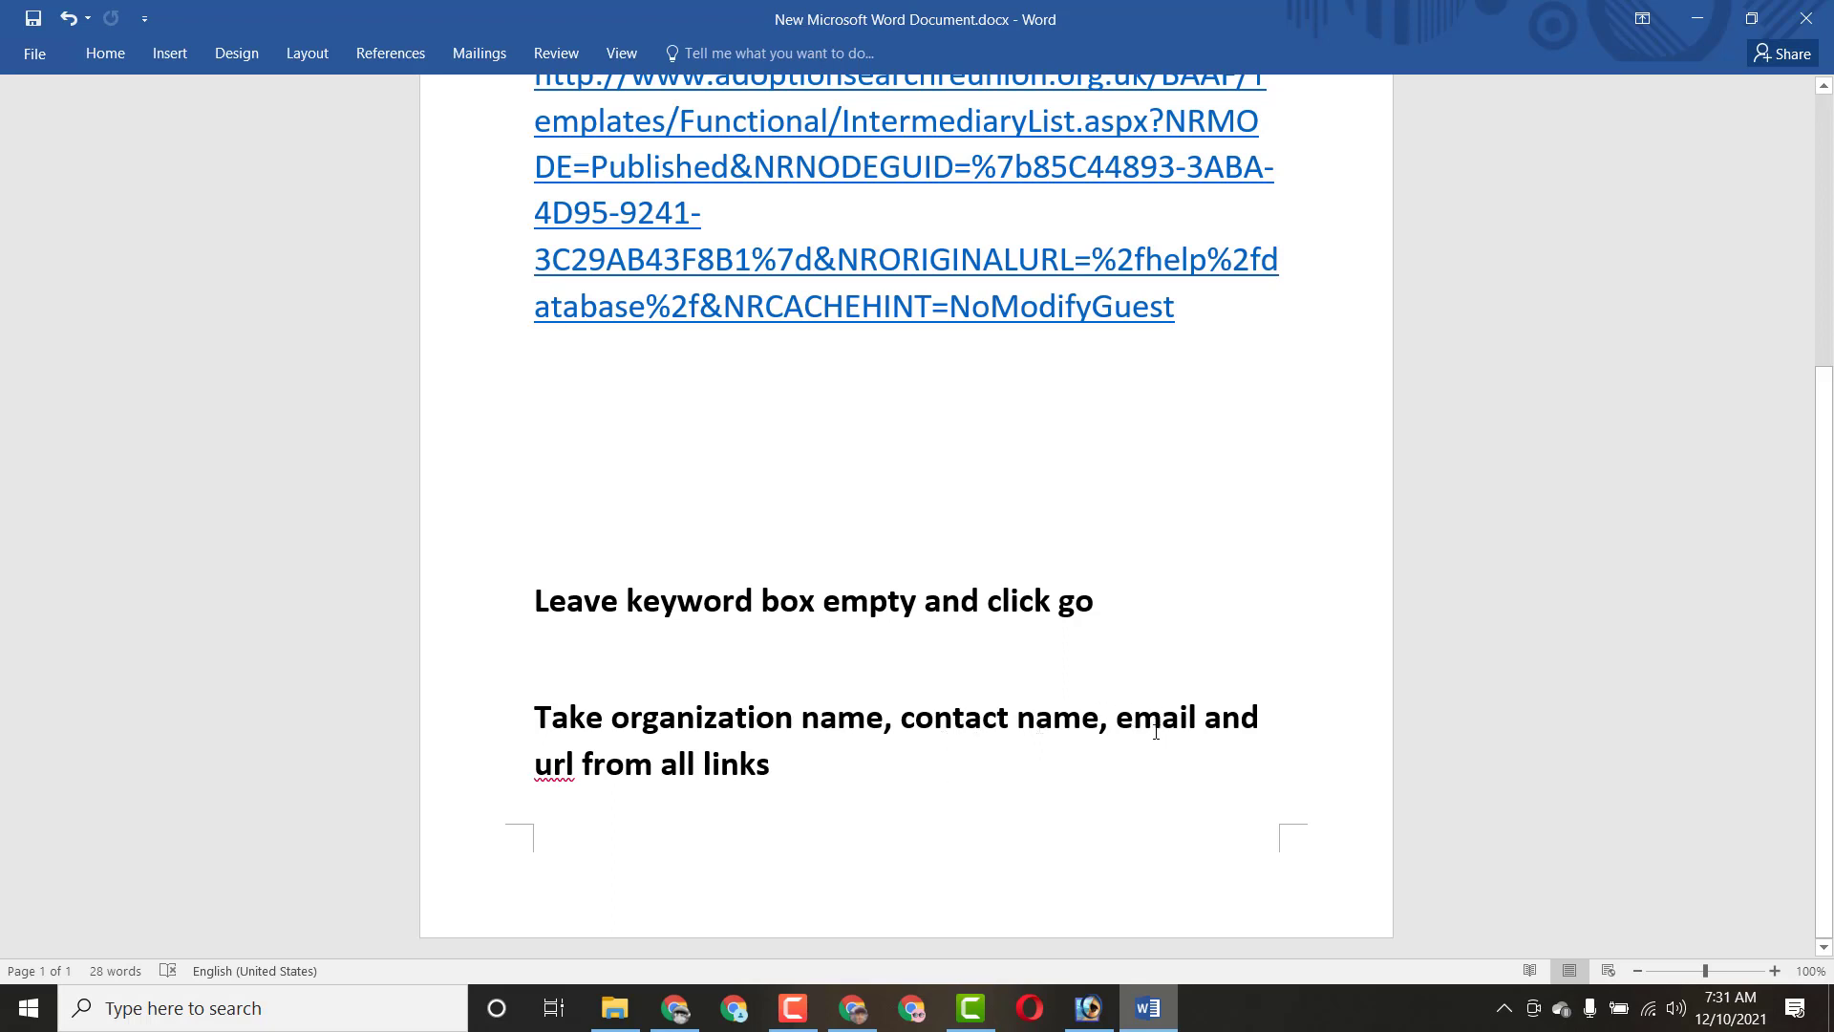
left_click(677, 1010)
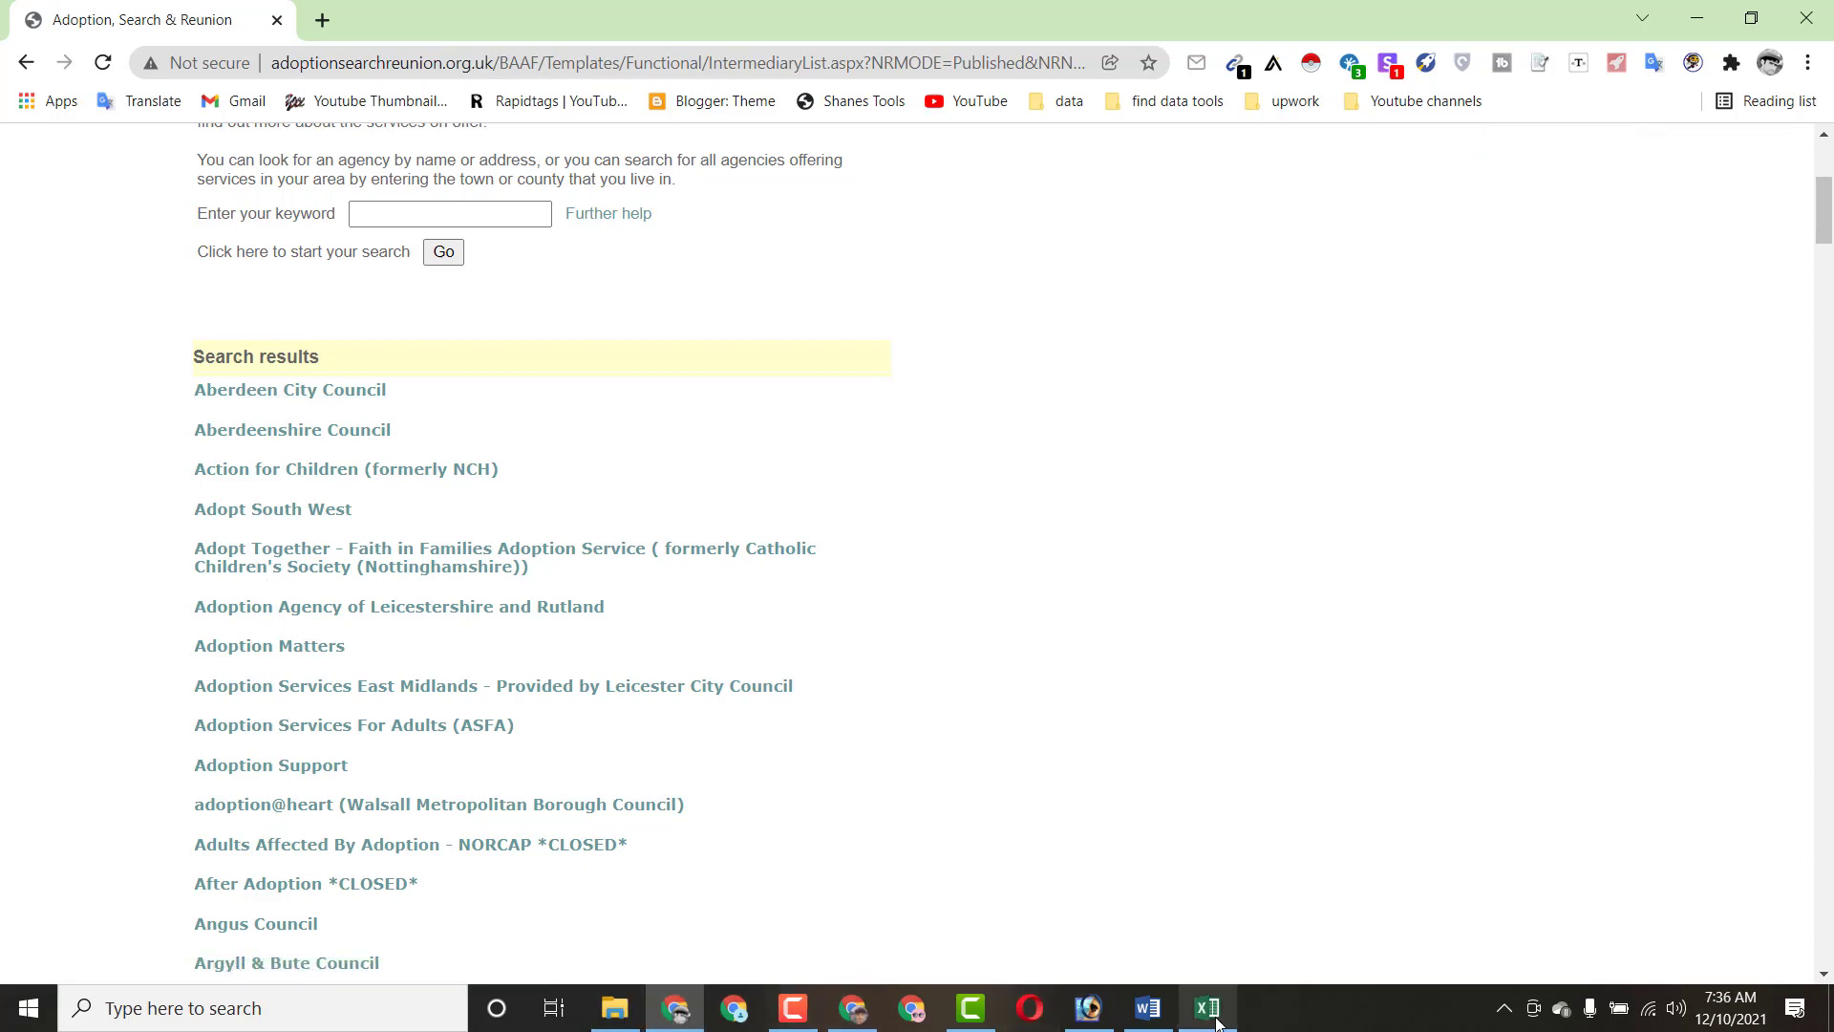
Step: Check the Excel data sheet at cell B9, then return to the Chrome agency results
left_click(1208, 1007)
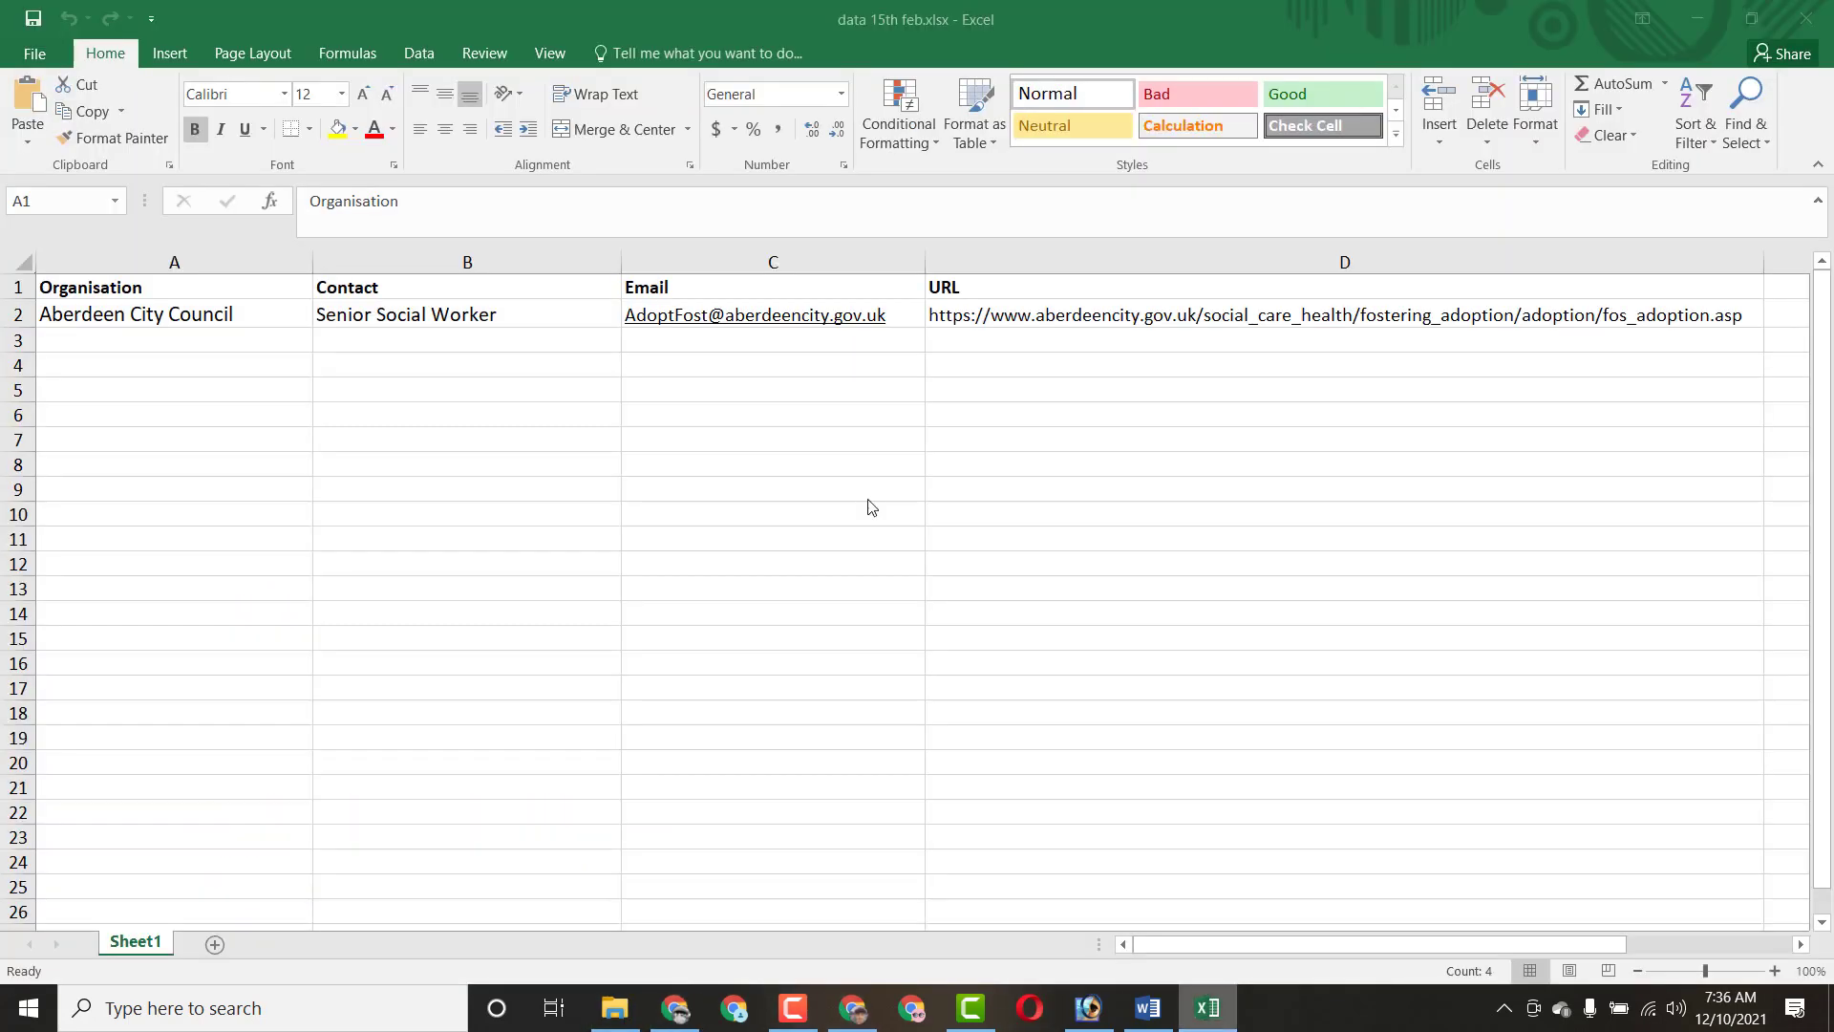
left_click(319, 497)
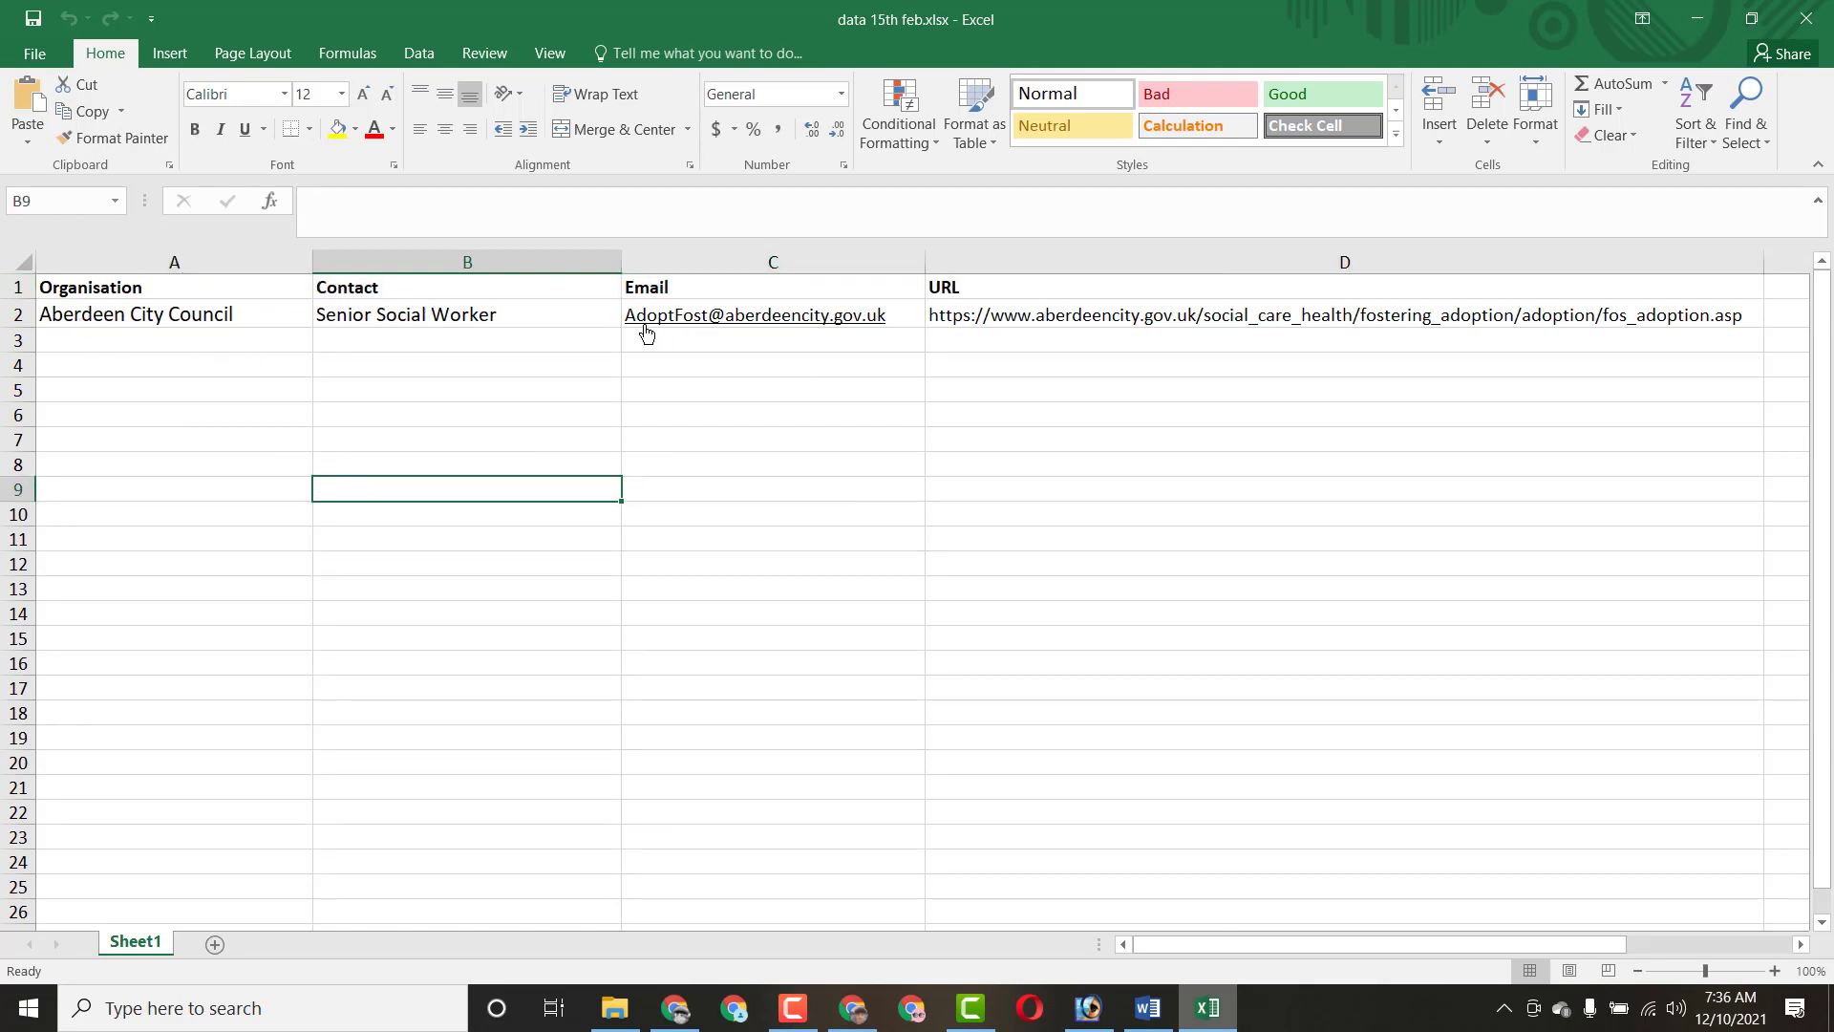
left_click(673, 1011)
Step: Open Aberdeen City Council, Aberdeenshire Council, Action for Children and Adopt South West in new tabs
right_click(321, 387)
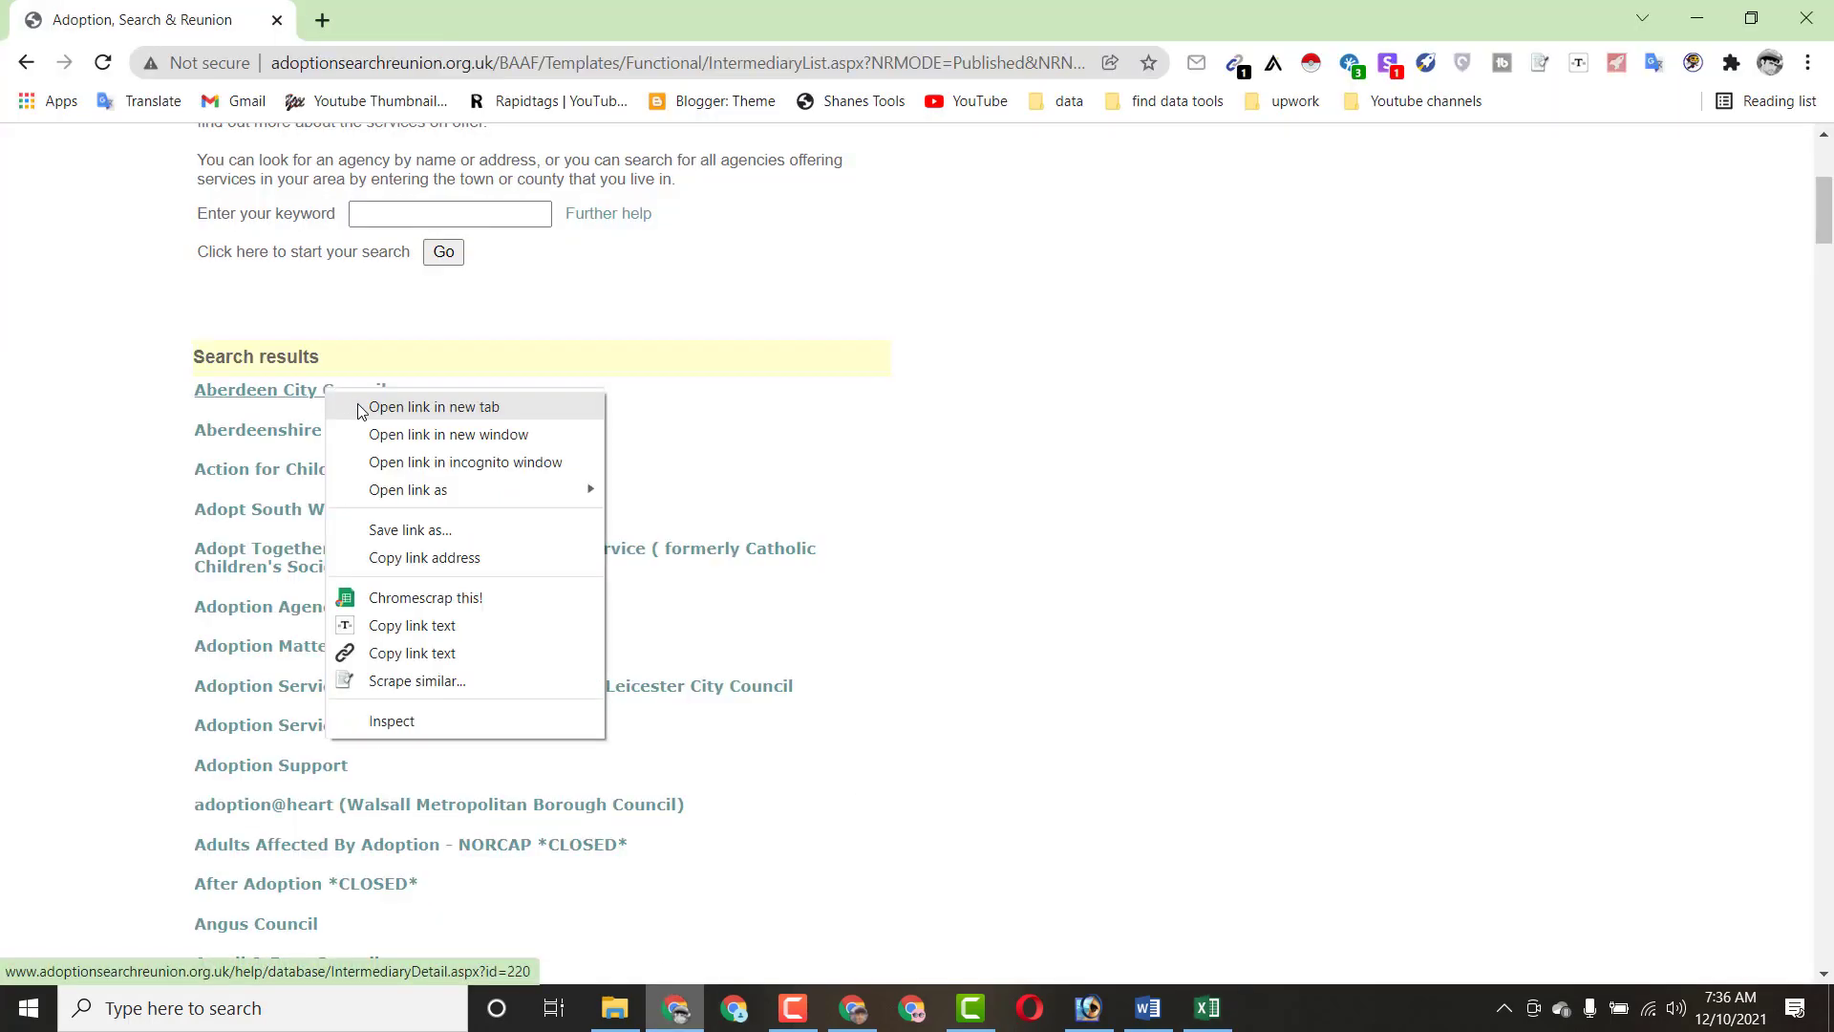
left_click(361, 405)
right_click(362, 439)
left_click(369, 448)
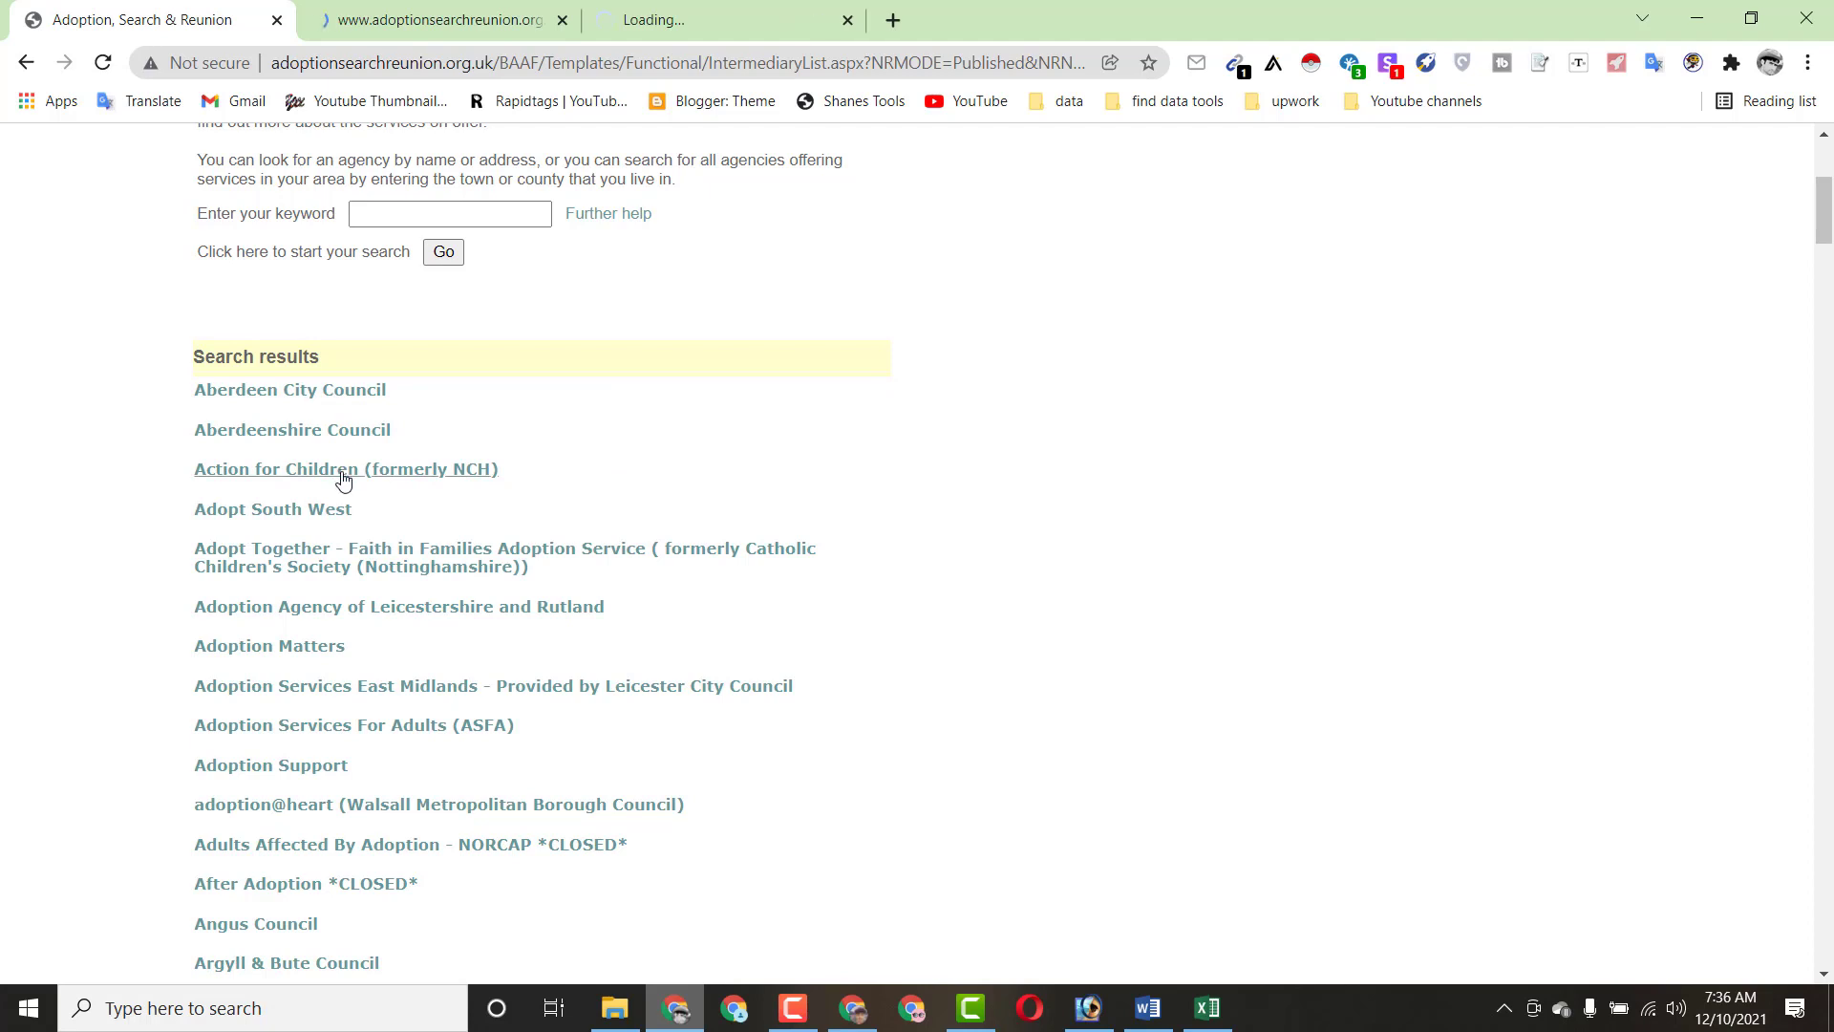
right_click(348, 471)
left_click(371, 487)
right_click(322, 511)
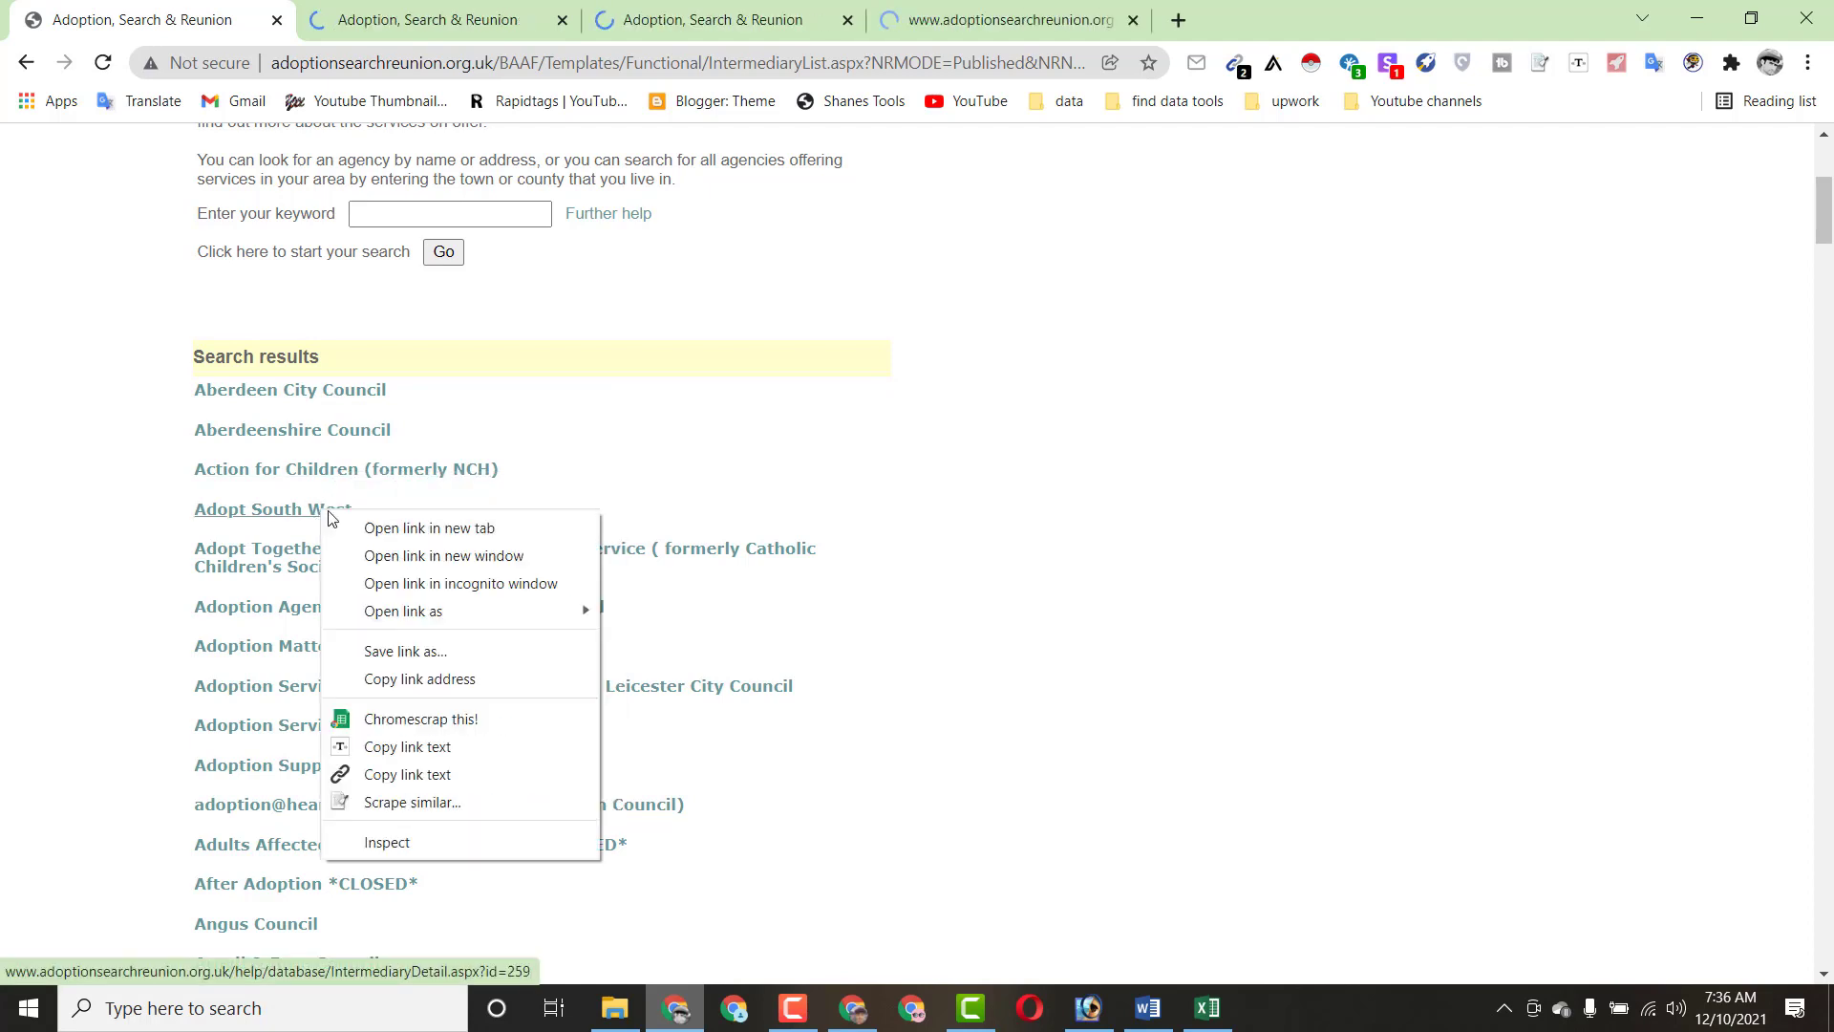
left_click(367, 527)
left_click(426, 8)
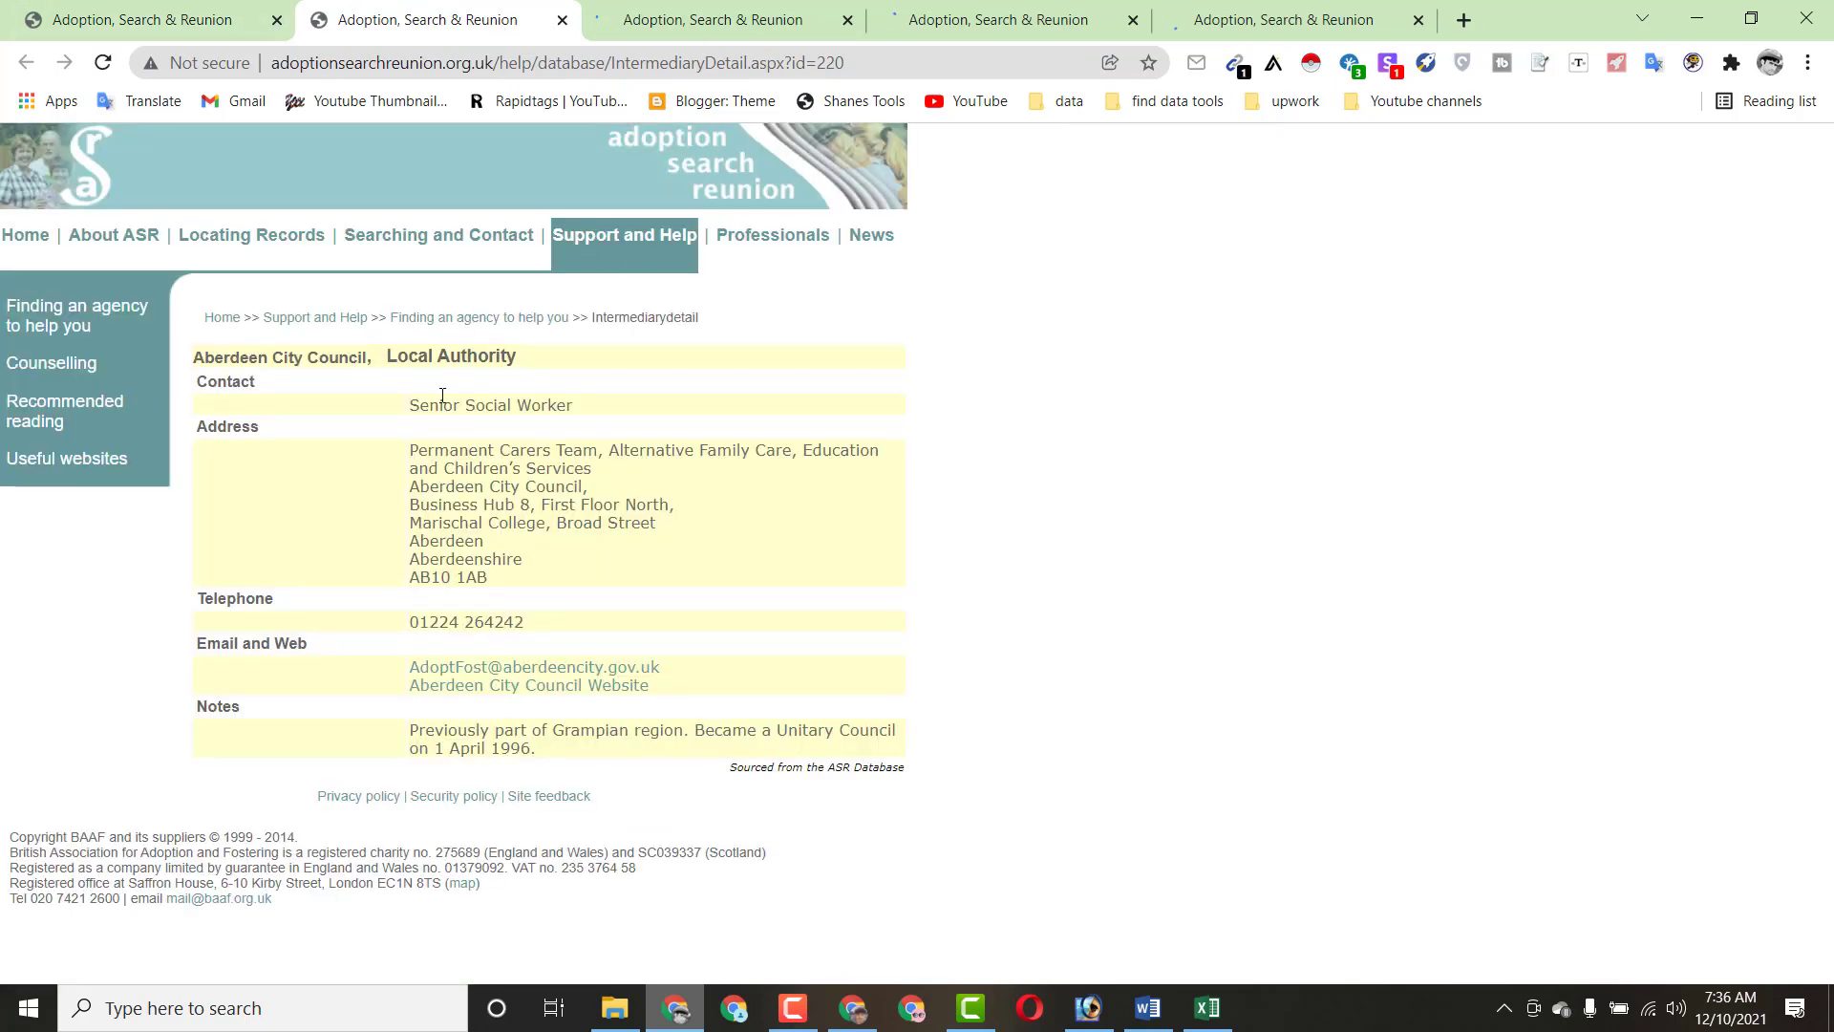
mouse_move(190, 369)
left_mouse_down()
mouse_move(353, 380)
mouse_move(194, 361)
left_mouse_up()
left_click(371, 413)
left_click(1205, 1008)
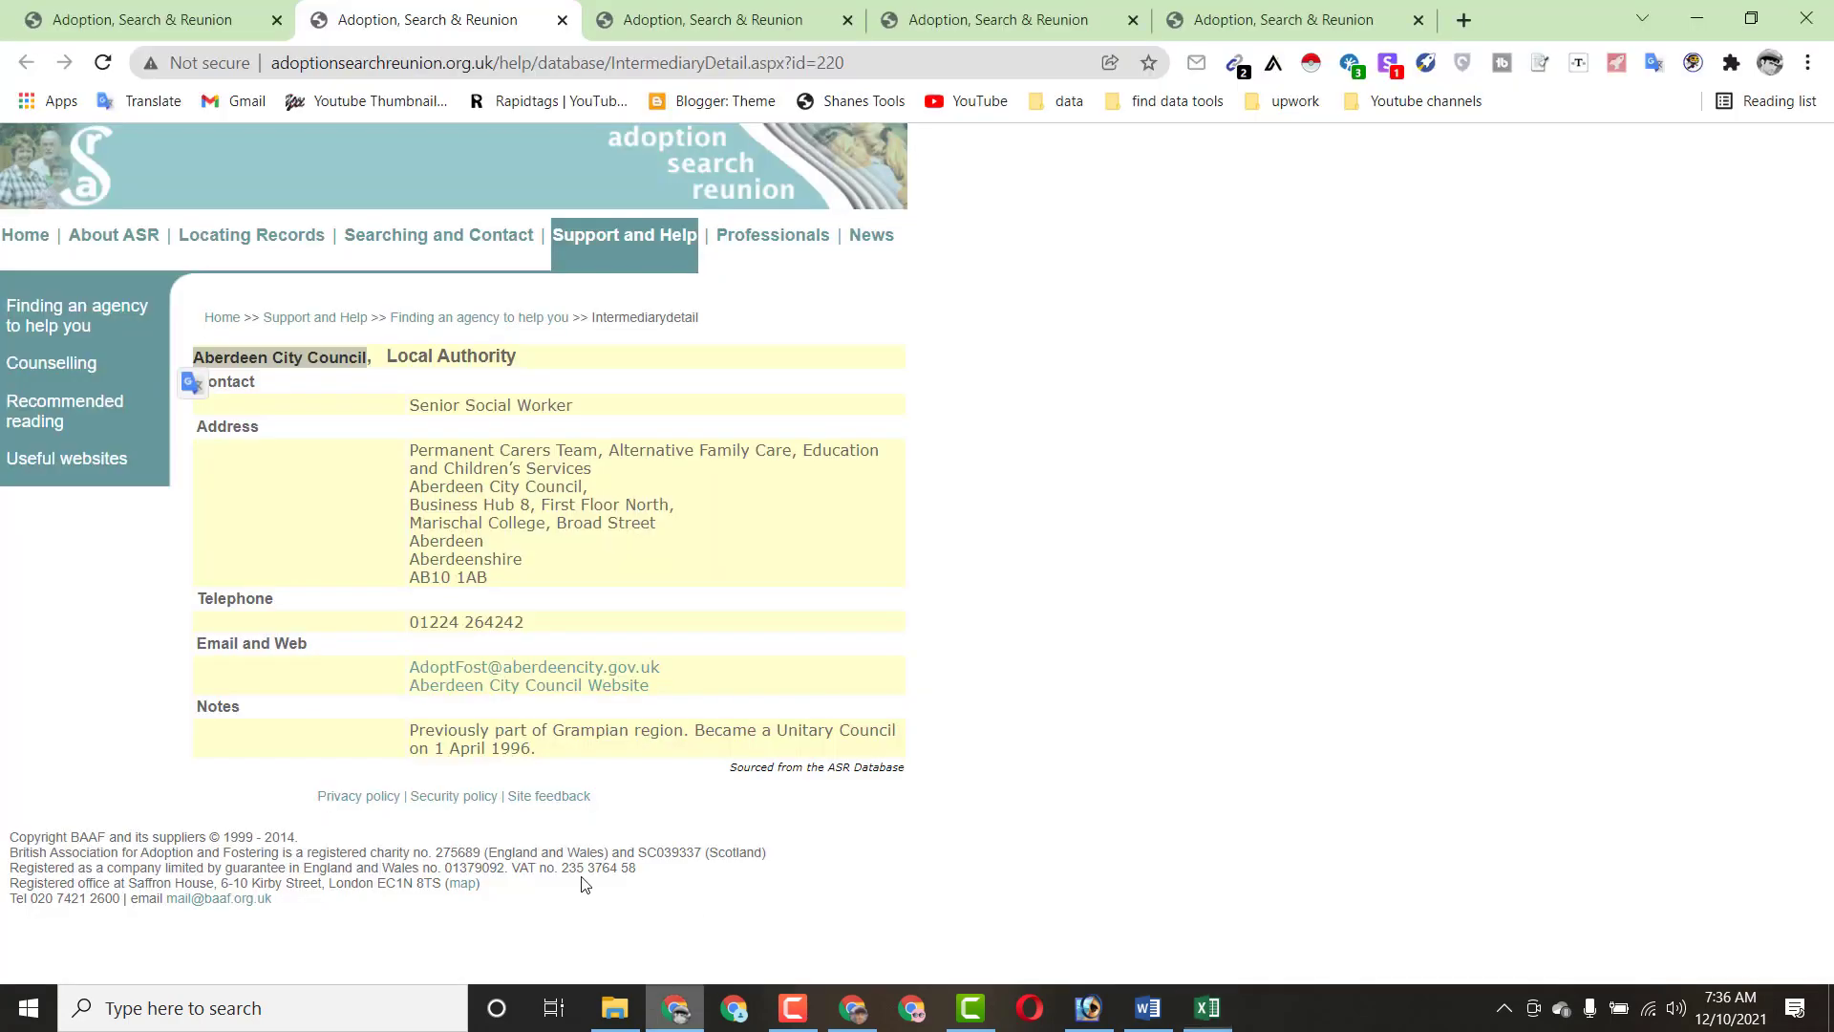
left_click(675, 1007)
left_click_drag(409, 407, 577, 409)
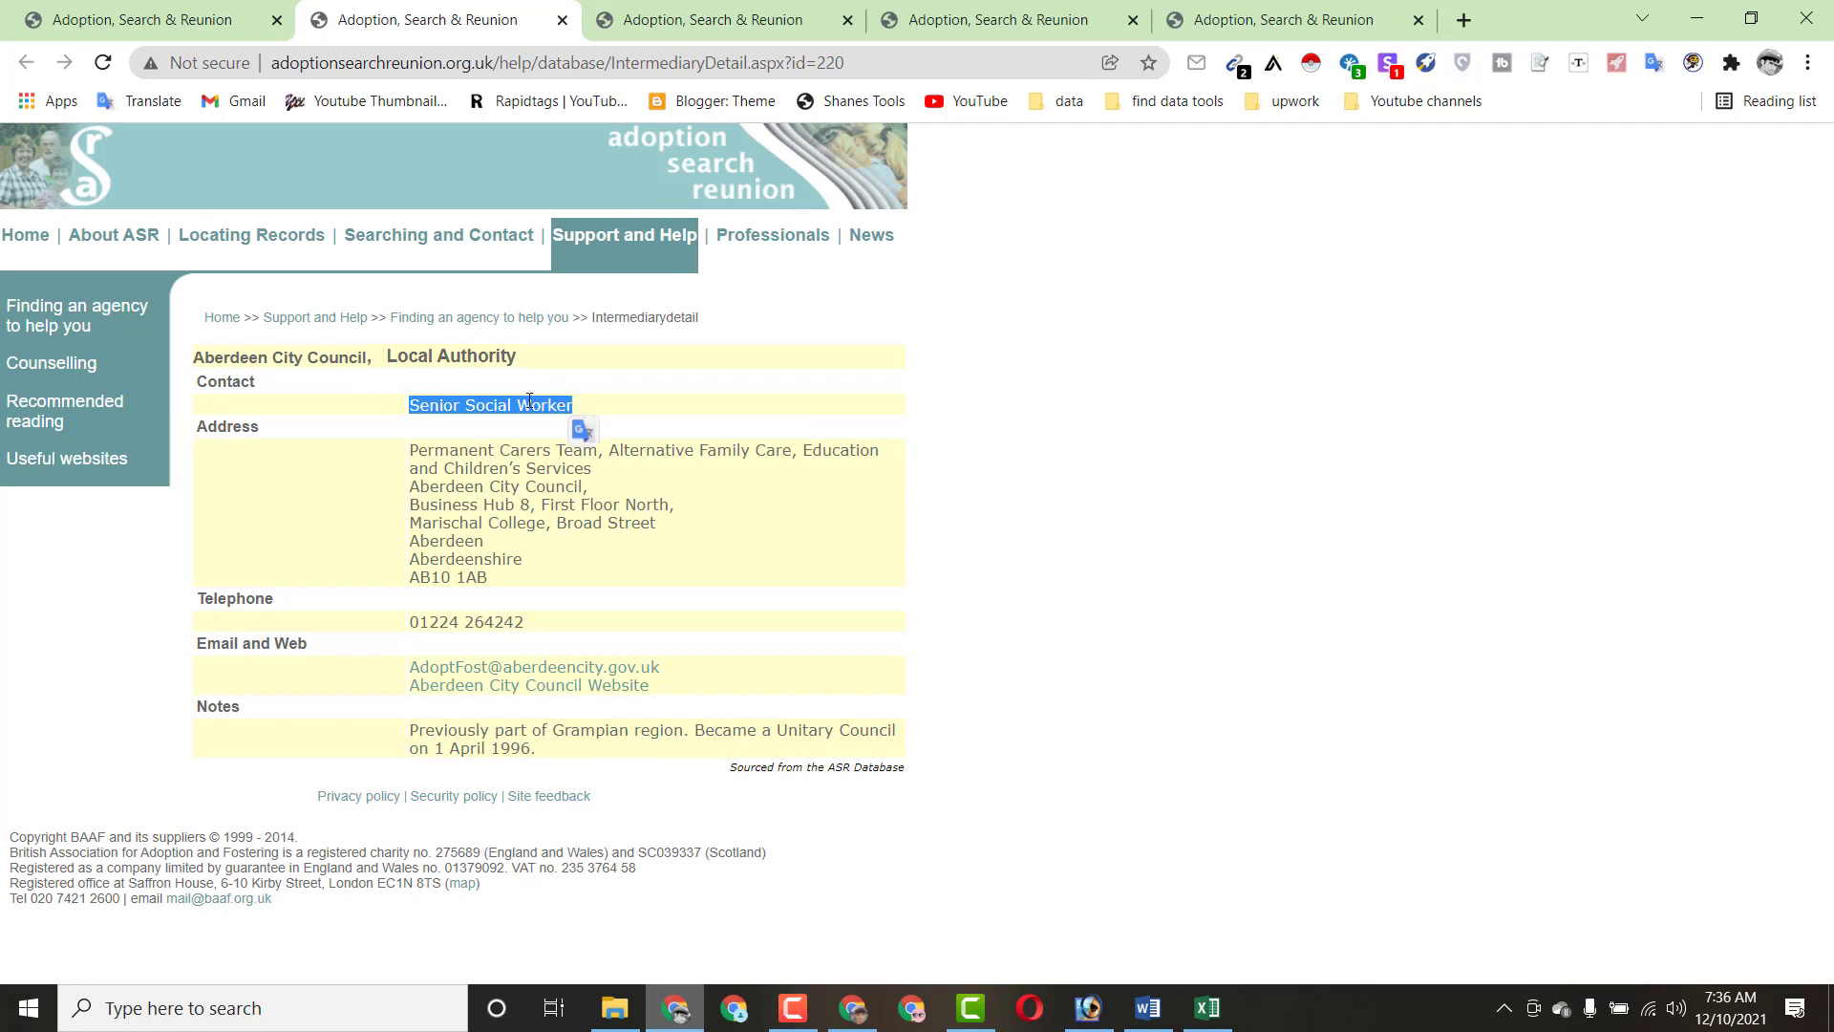
left_click(1208, 1008)
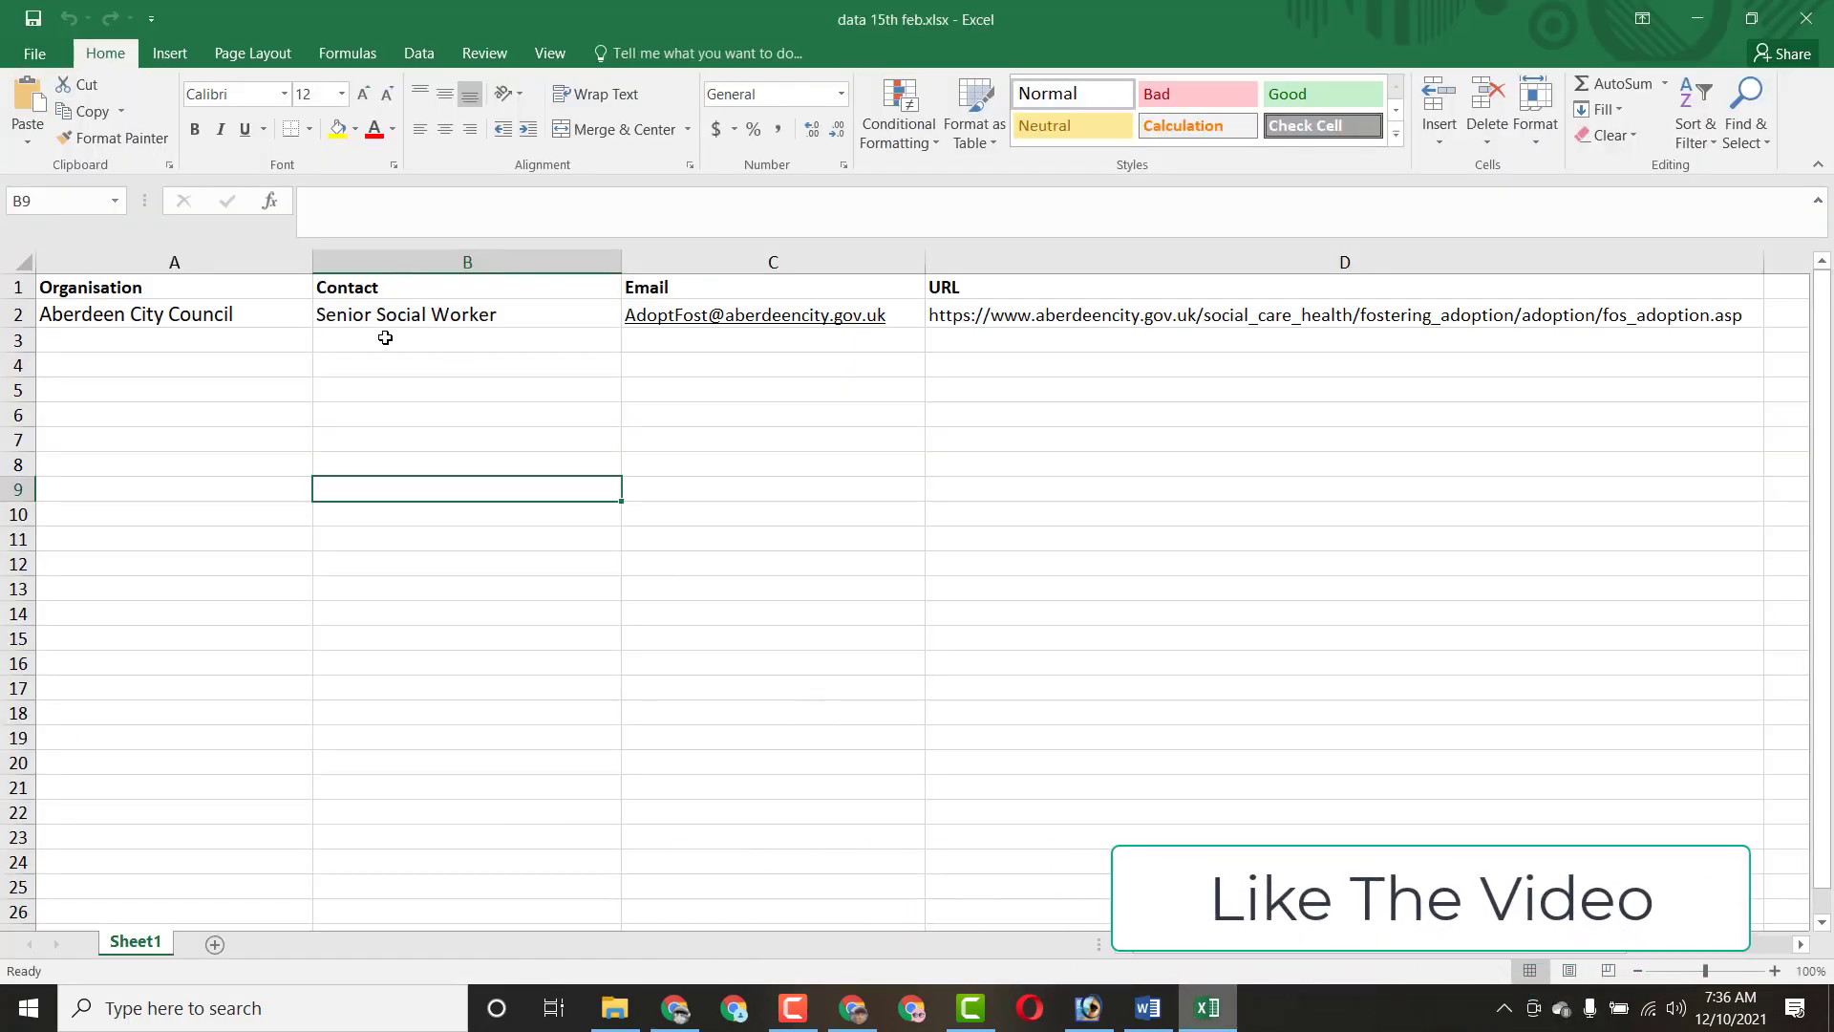
left_click(683, 1005)
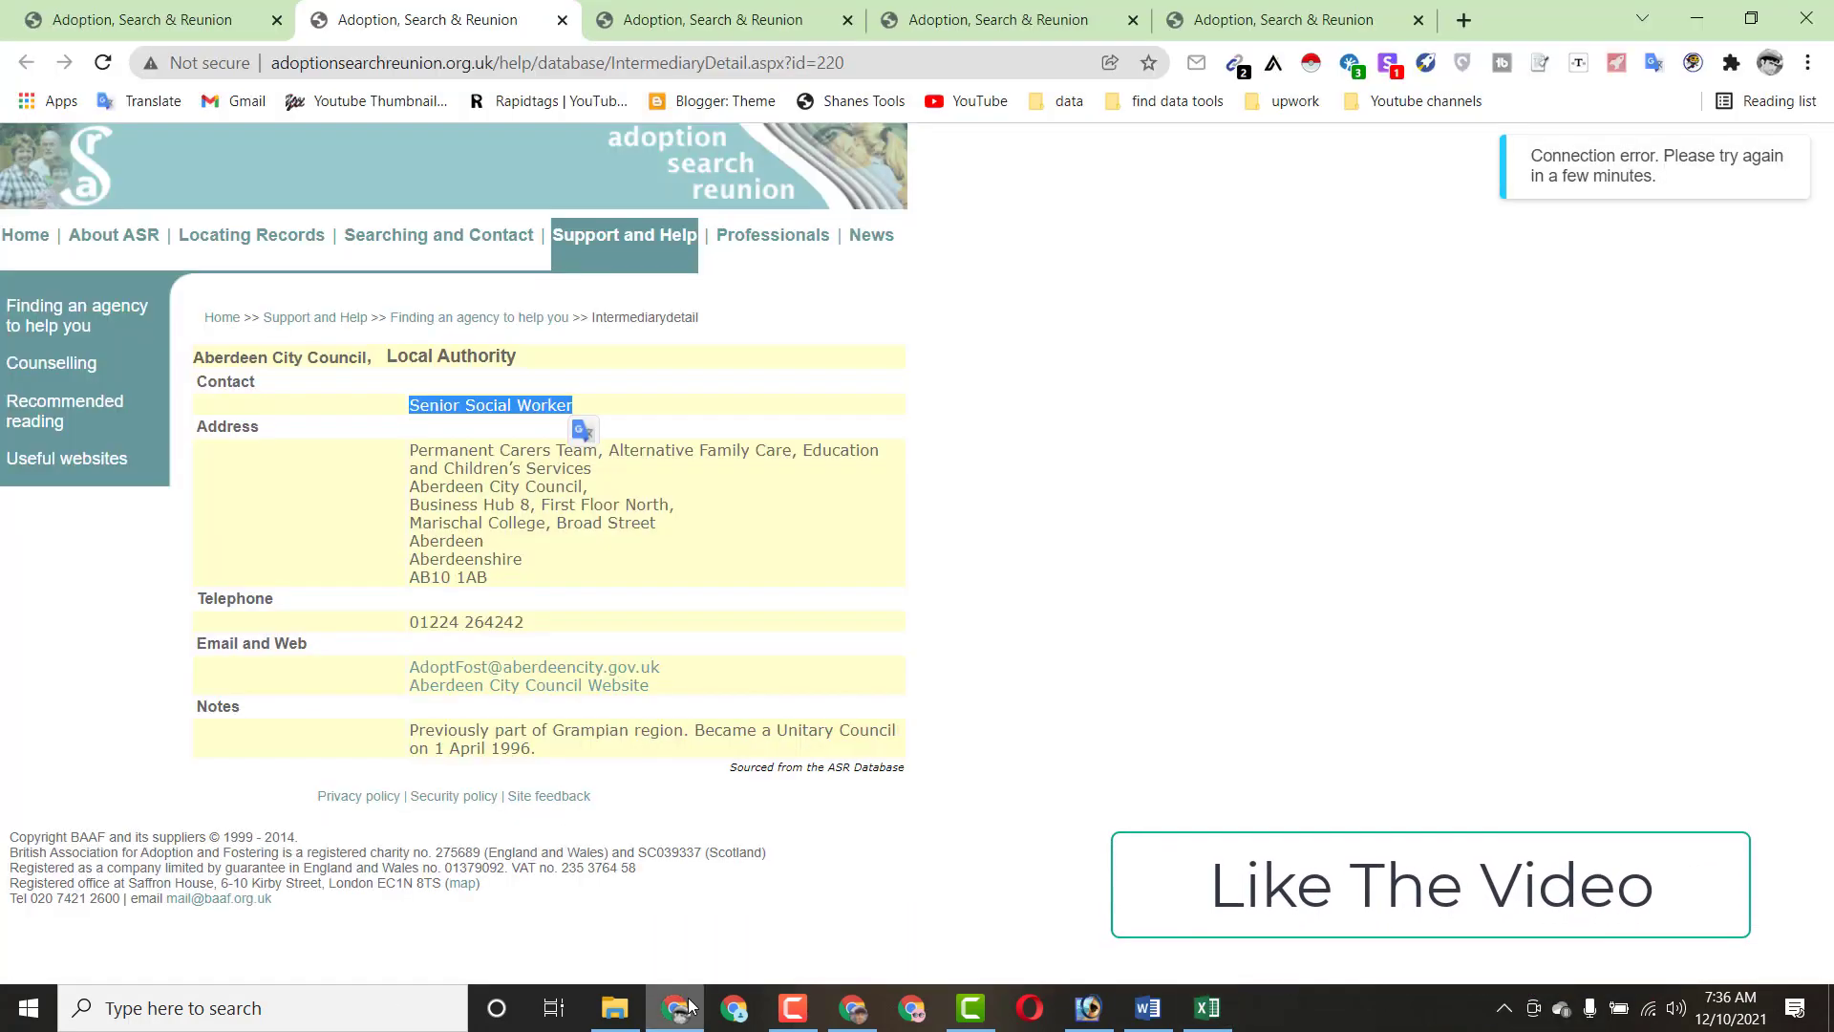
left_click(668, 608)
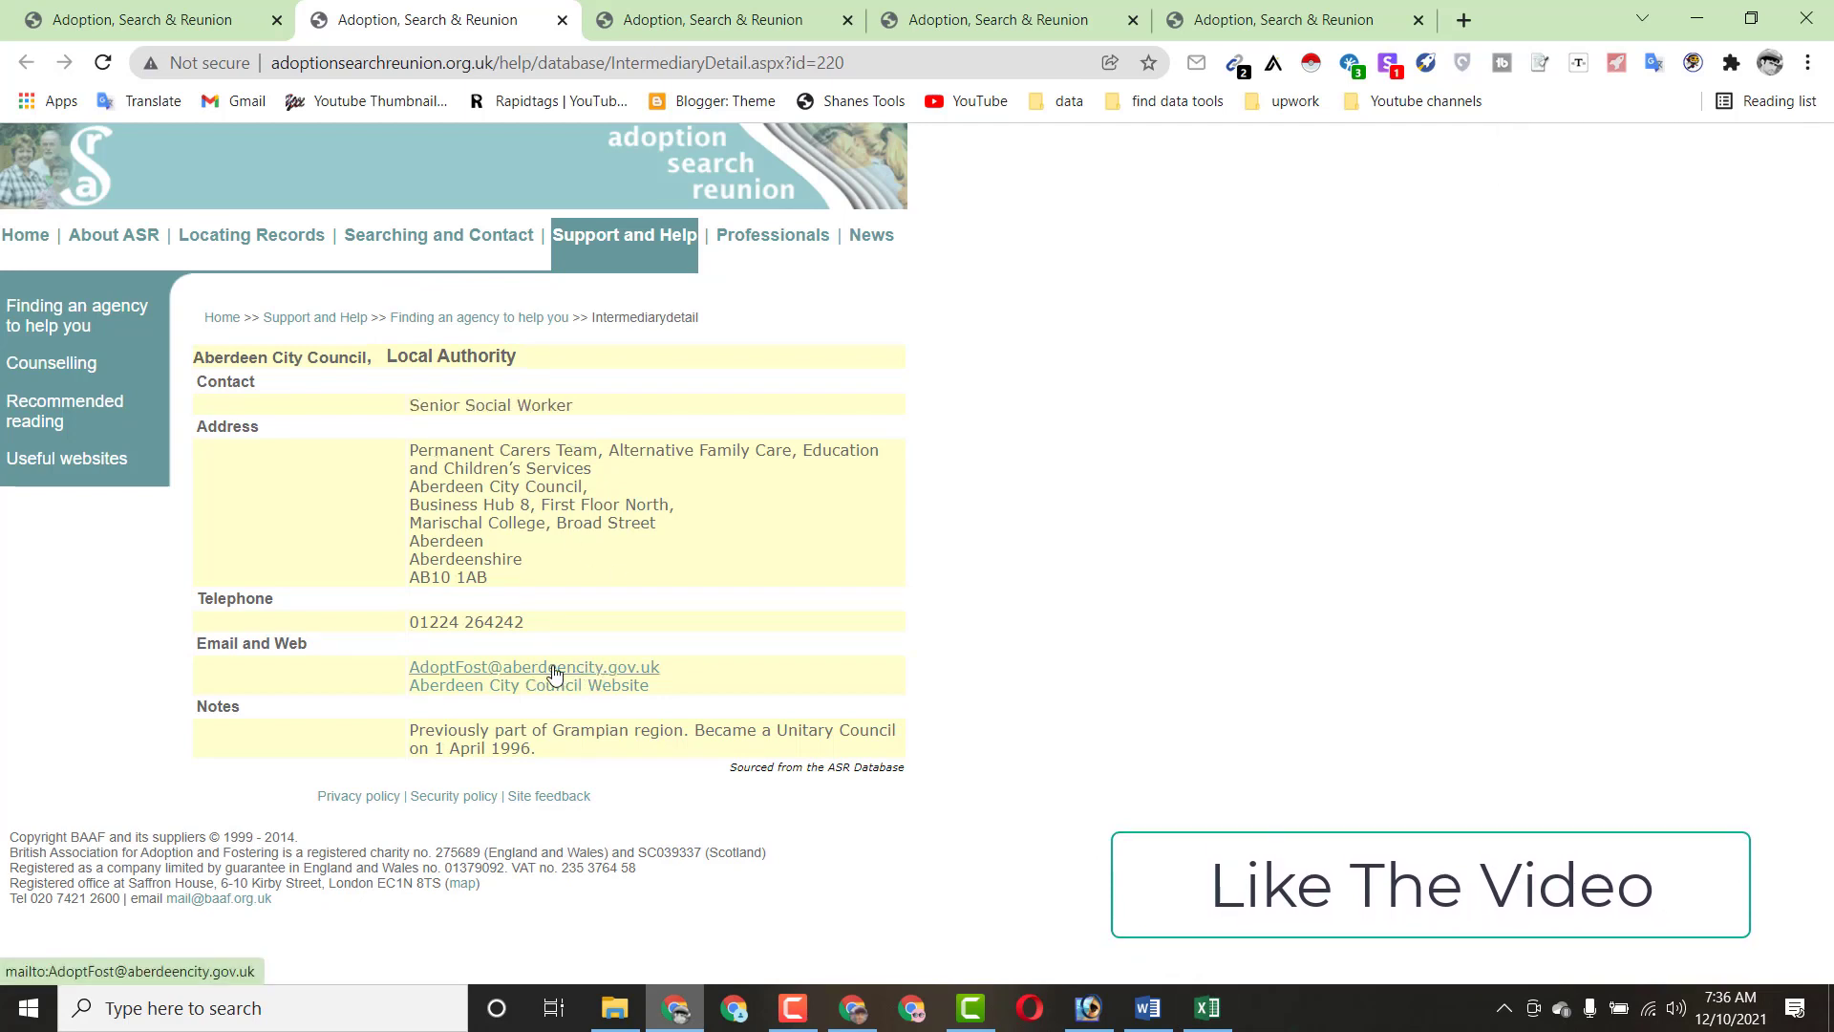
left_click(449, 63)
left_click(449, 63)
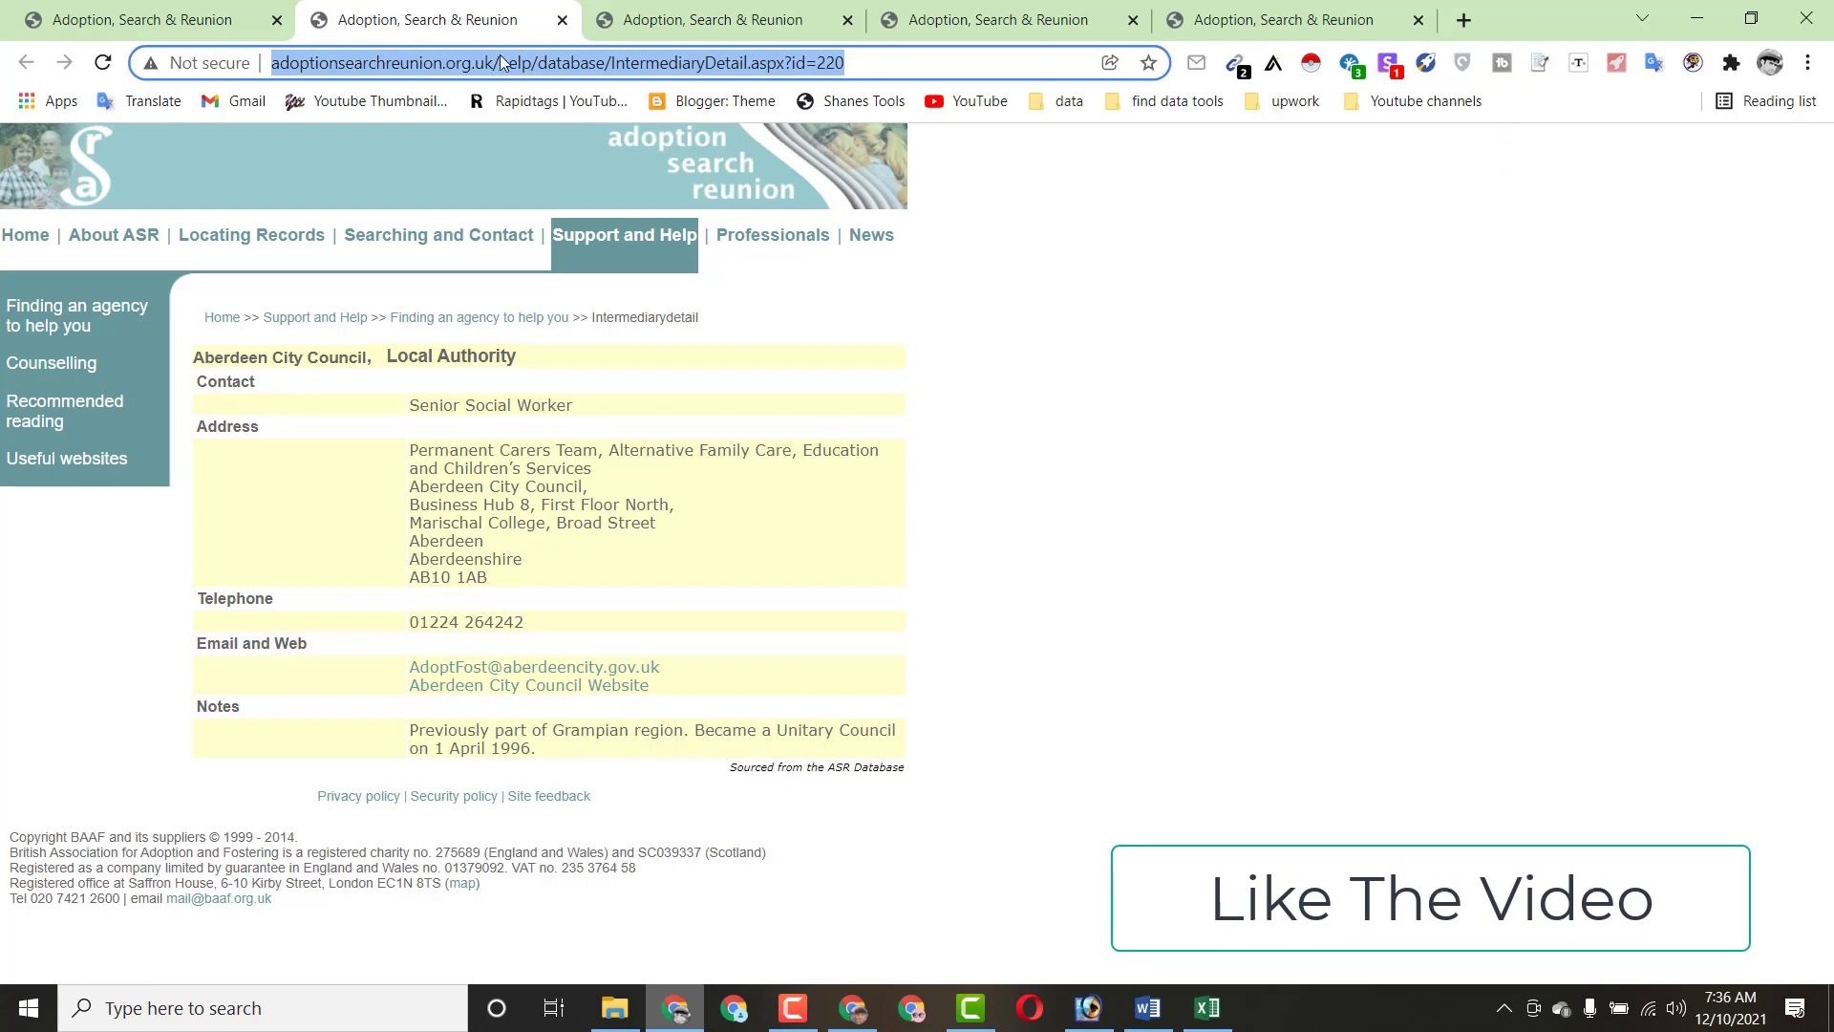
left_click(1206, 1008)
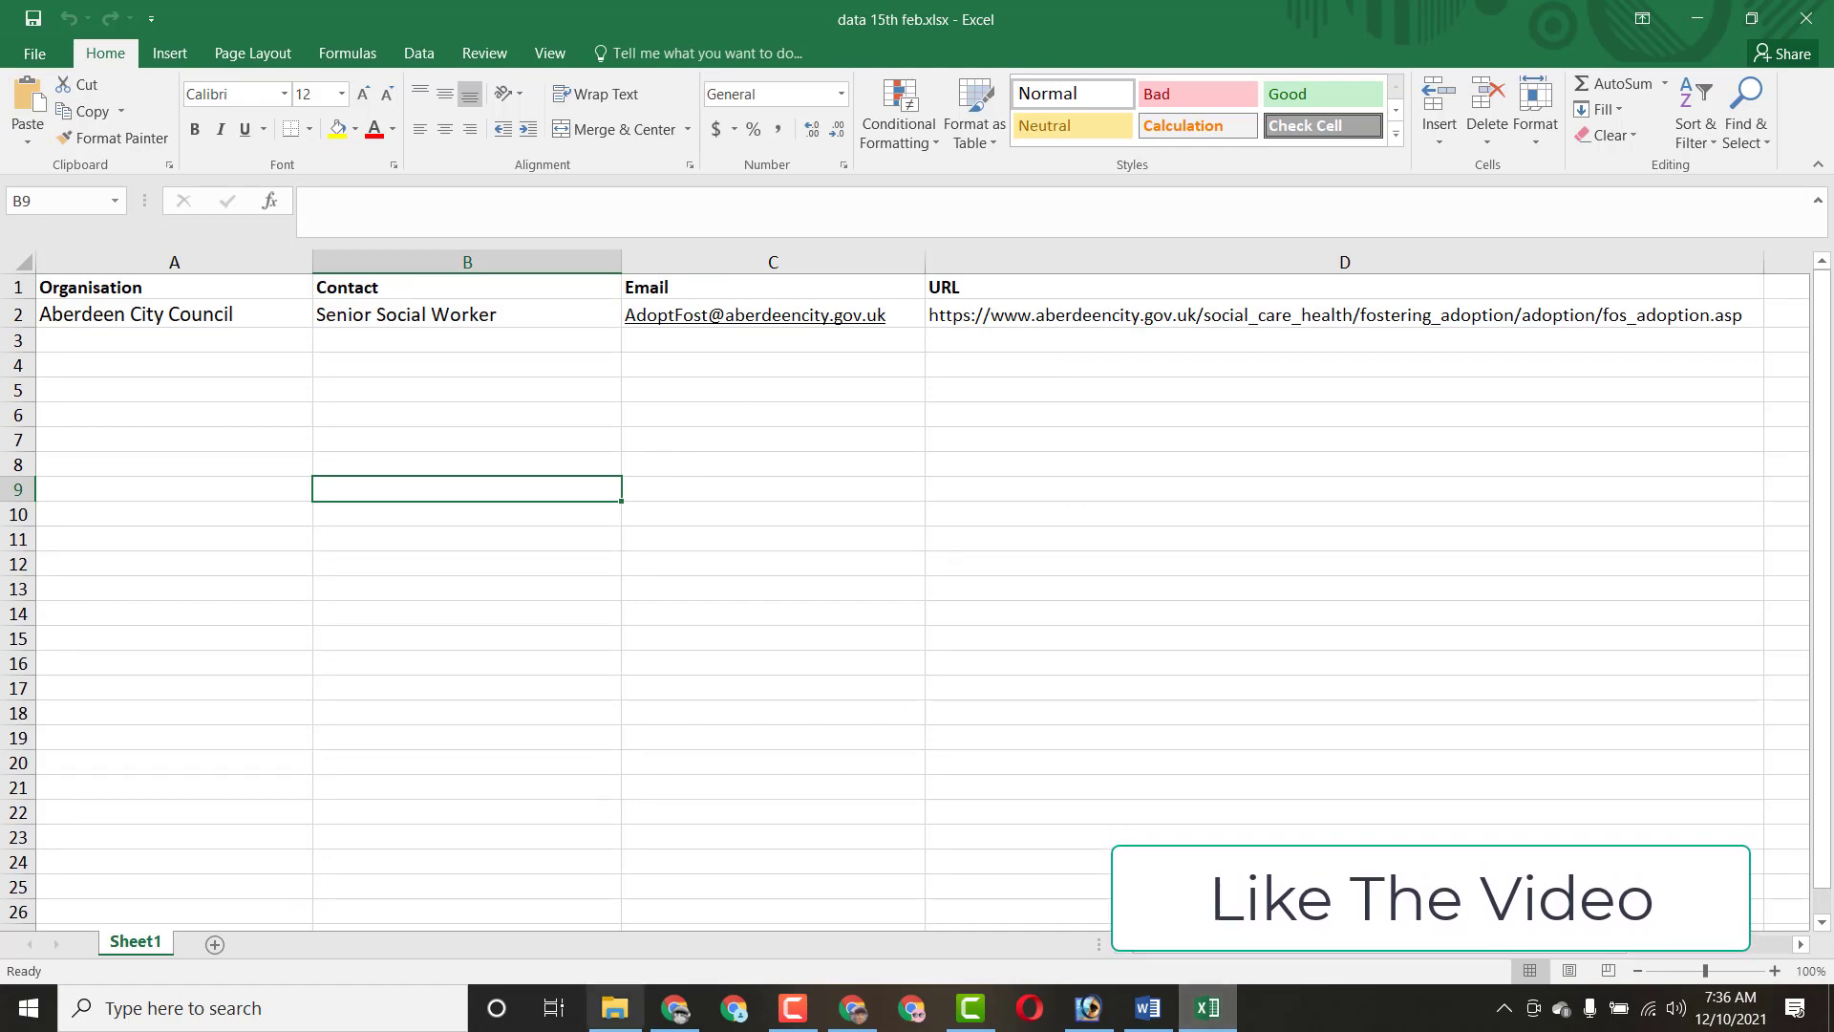
left_click(678, 1012)
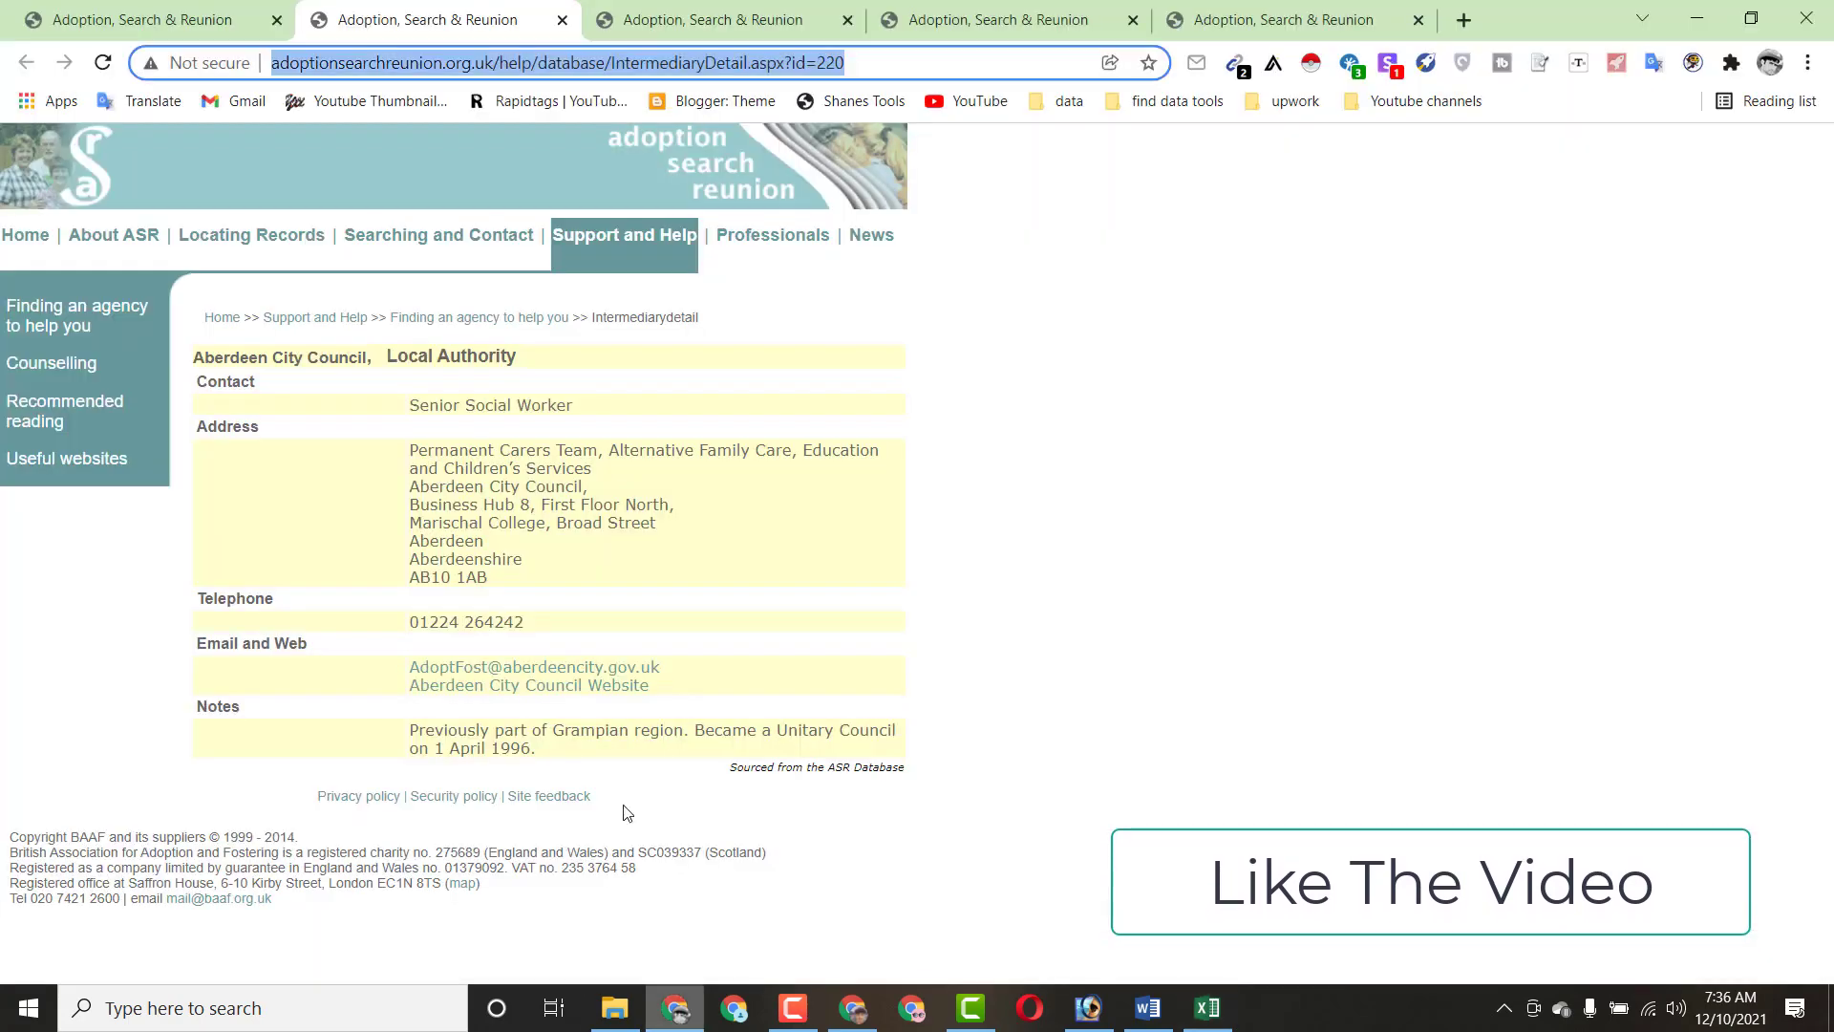
Step: Close the Aberdeen City Council tab and clear a wrongly pasted email from cell A3
left_click(562, 20)
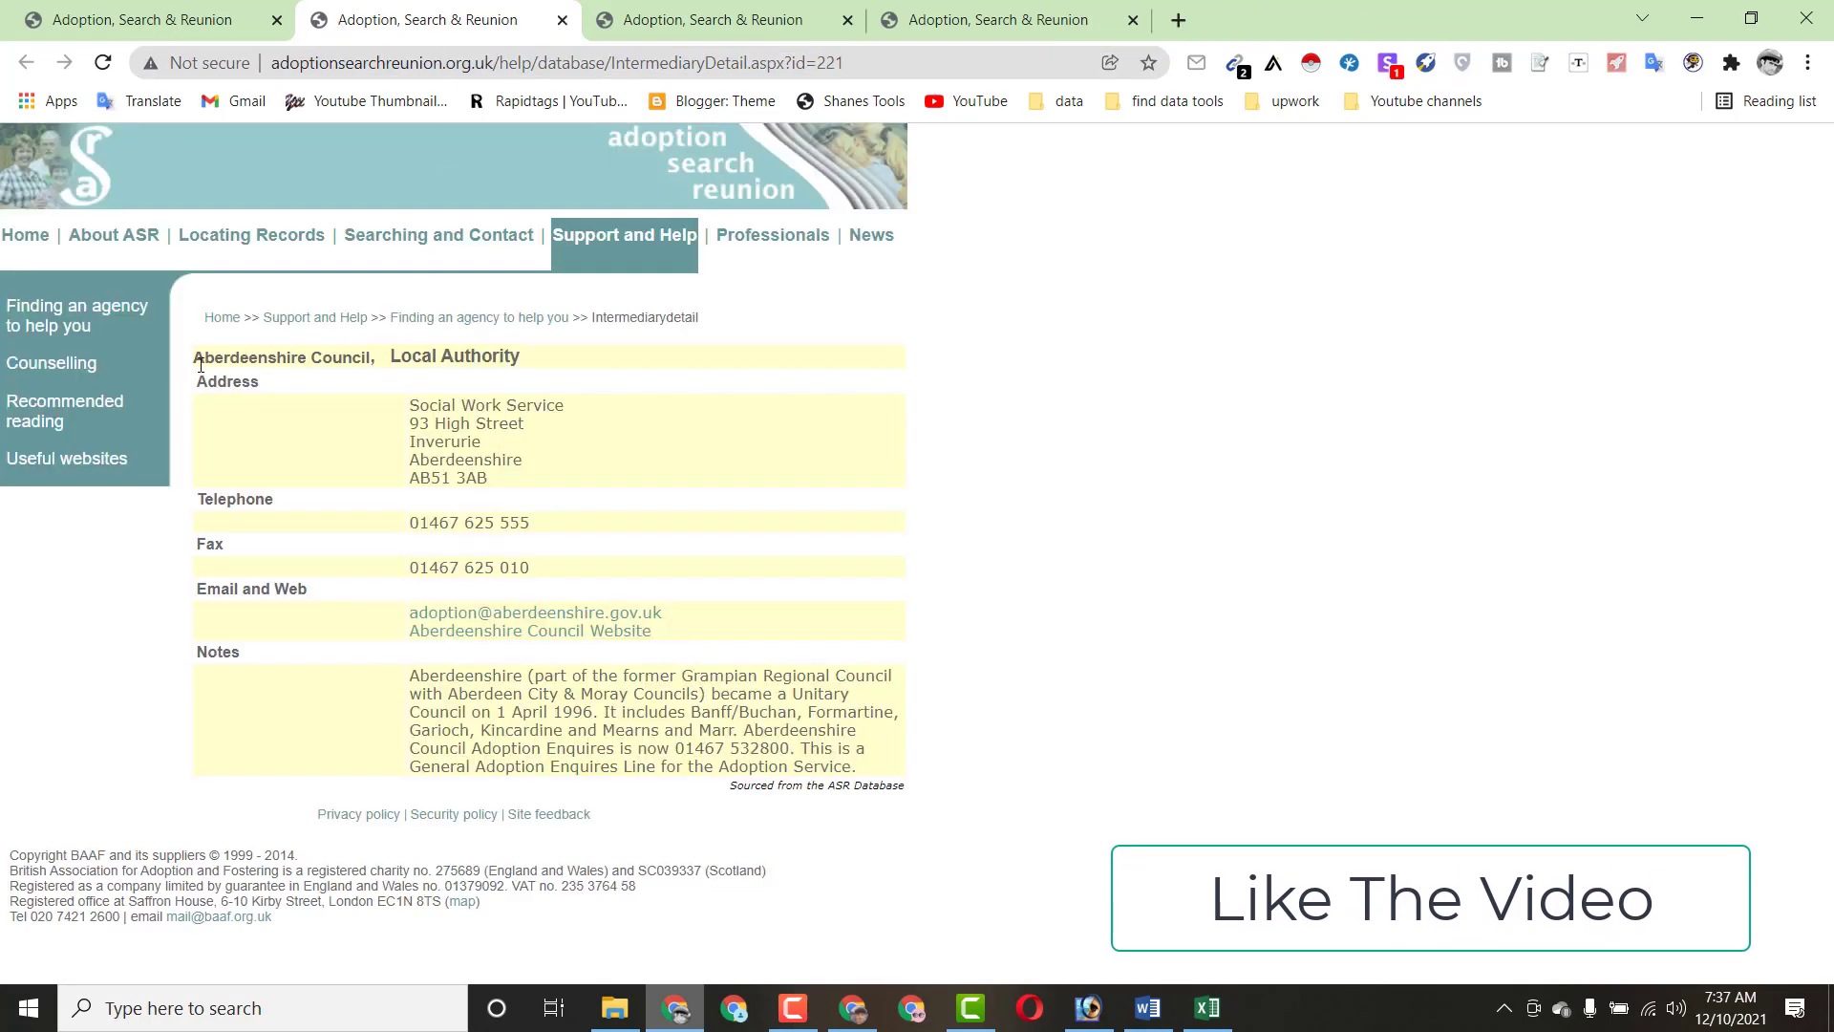
mouse_move(191, 368)
left_mouse_down()
mouse_move(361, 357)
mouse_move(198, 359)
mouse_move(219, 366)
left_mouse_up()
double_click(339, 357)
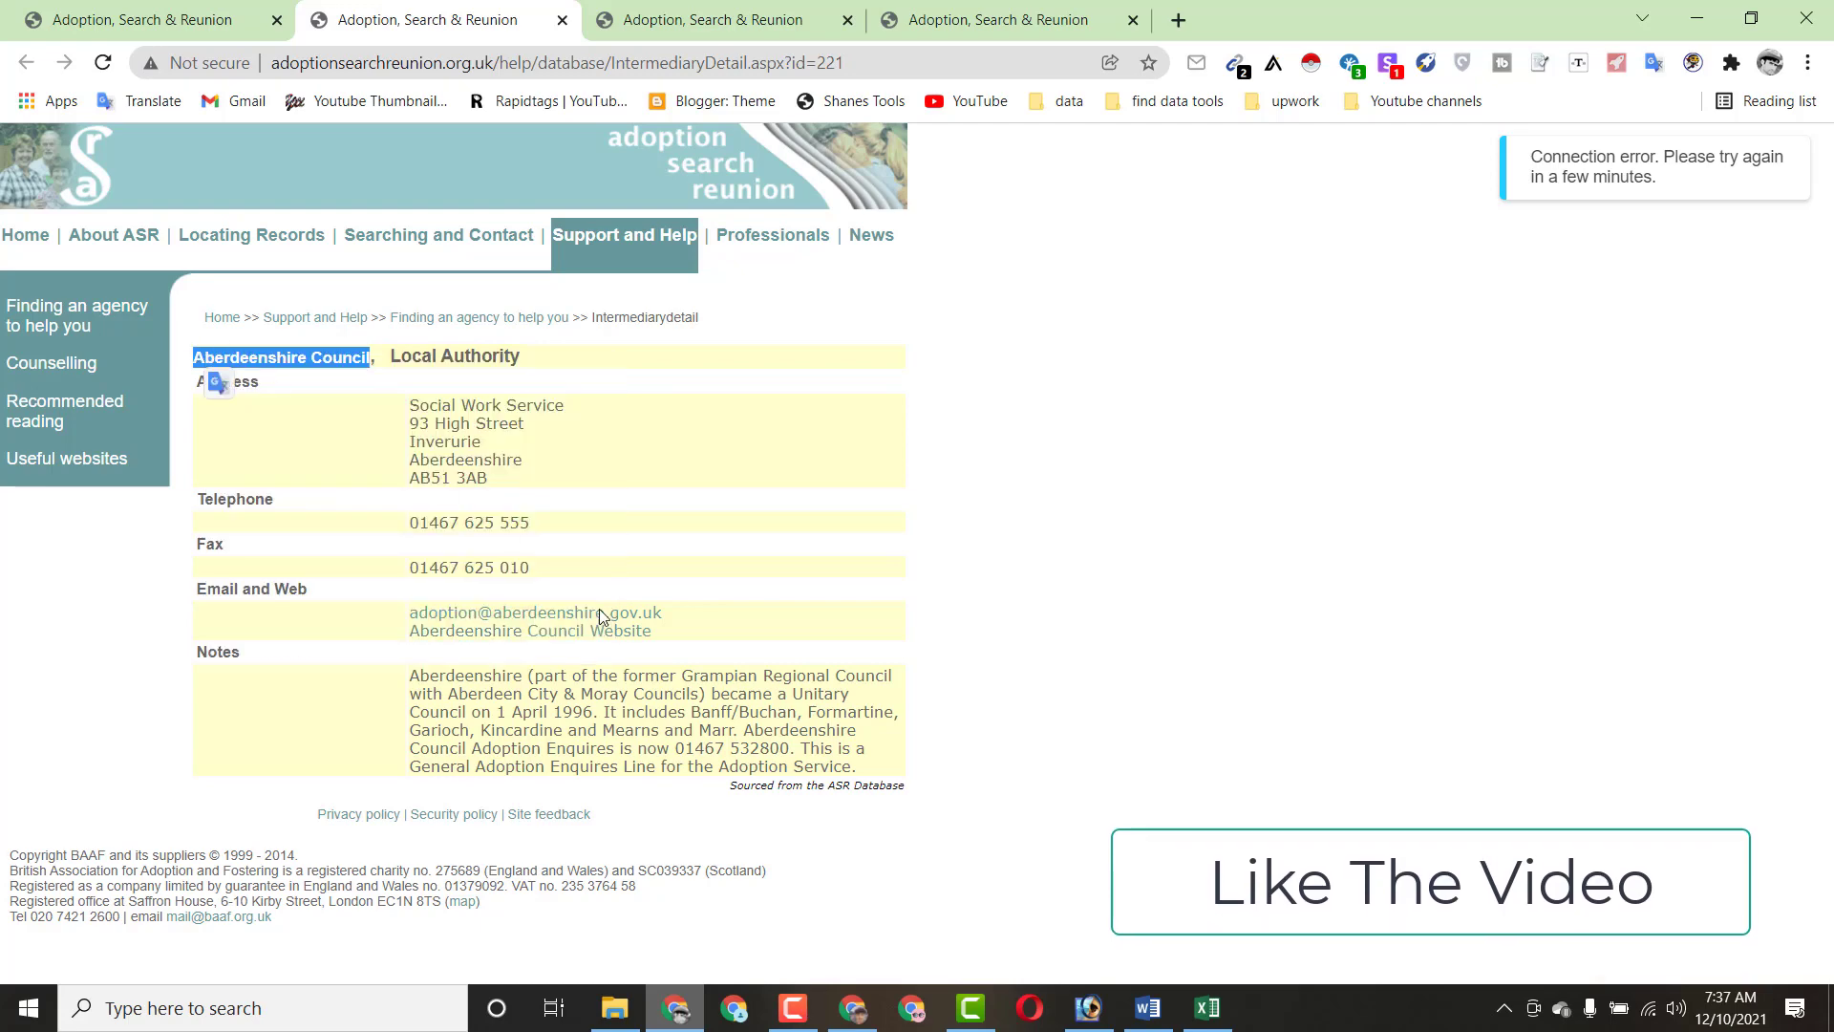
left_click(1207, 1007)
left_click(71, 340)
right_click(71, 340)
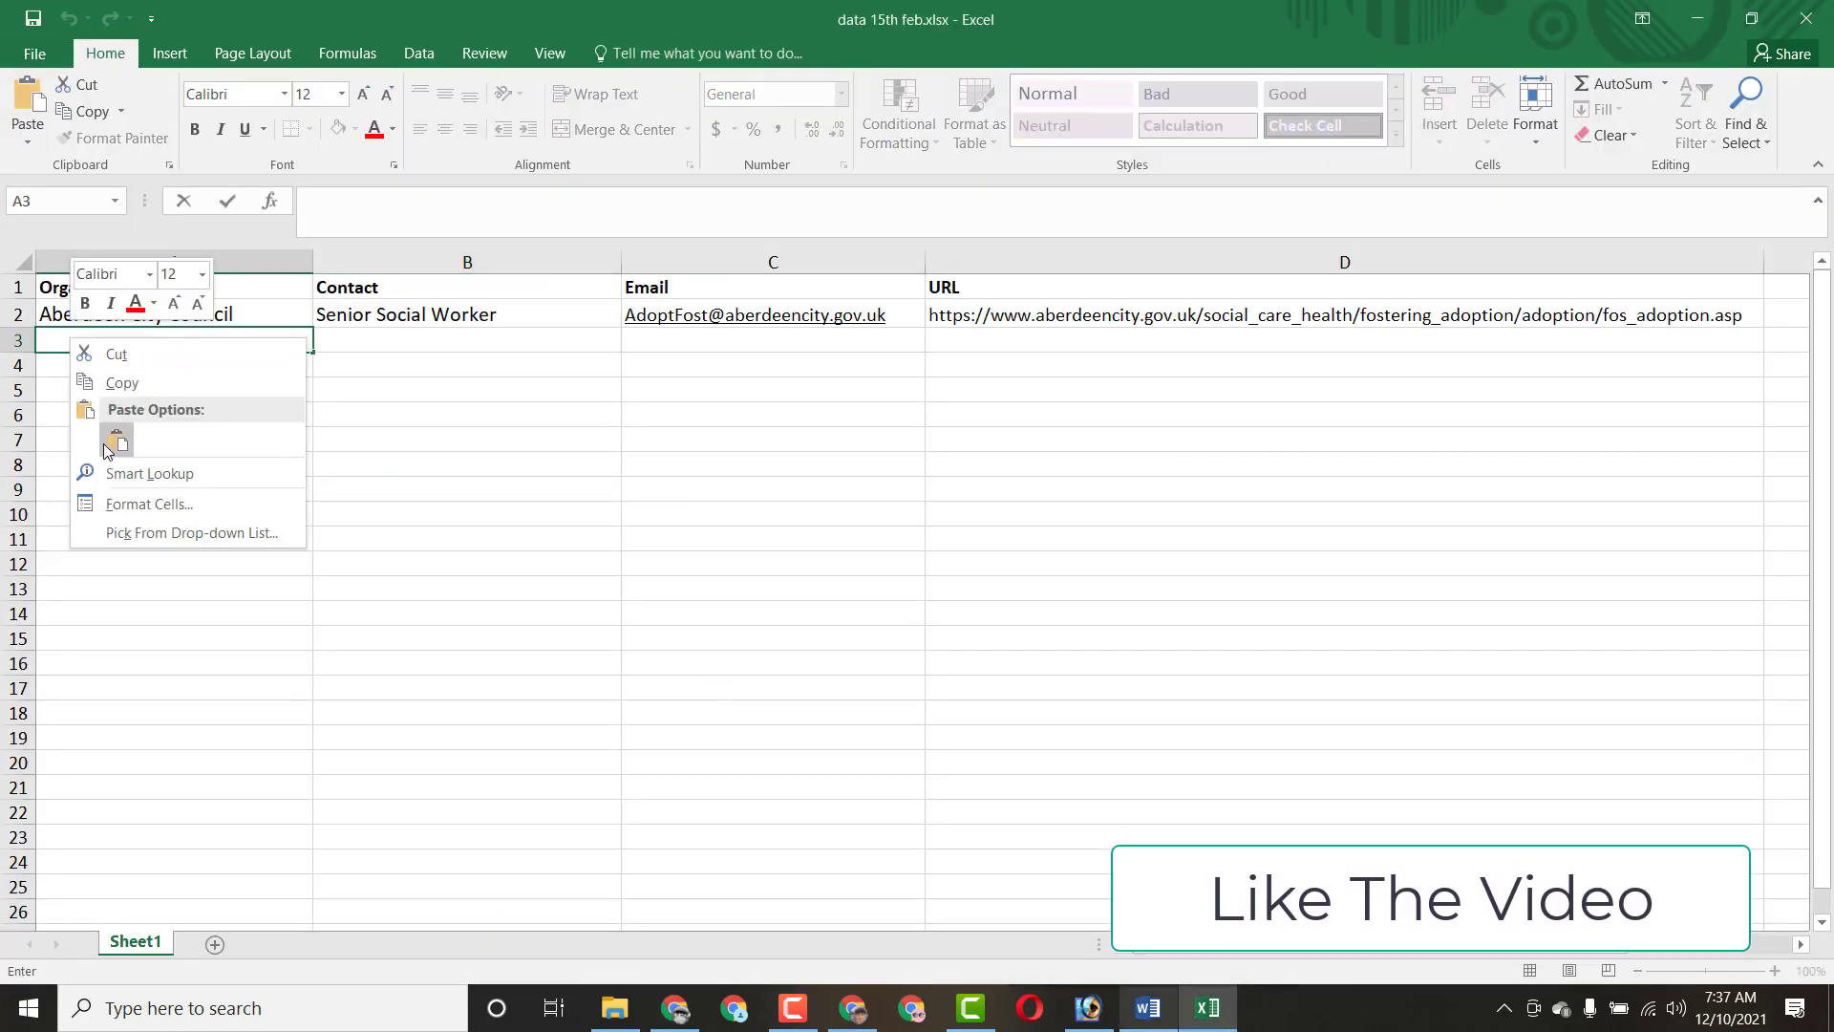
left_click(110, 438)
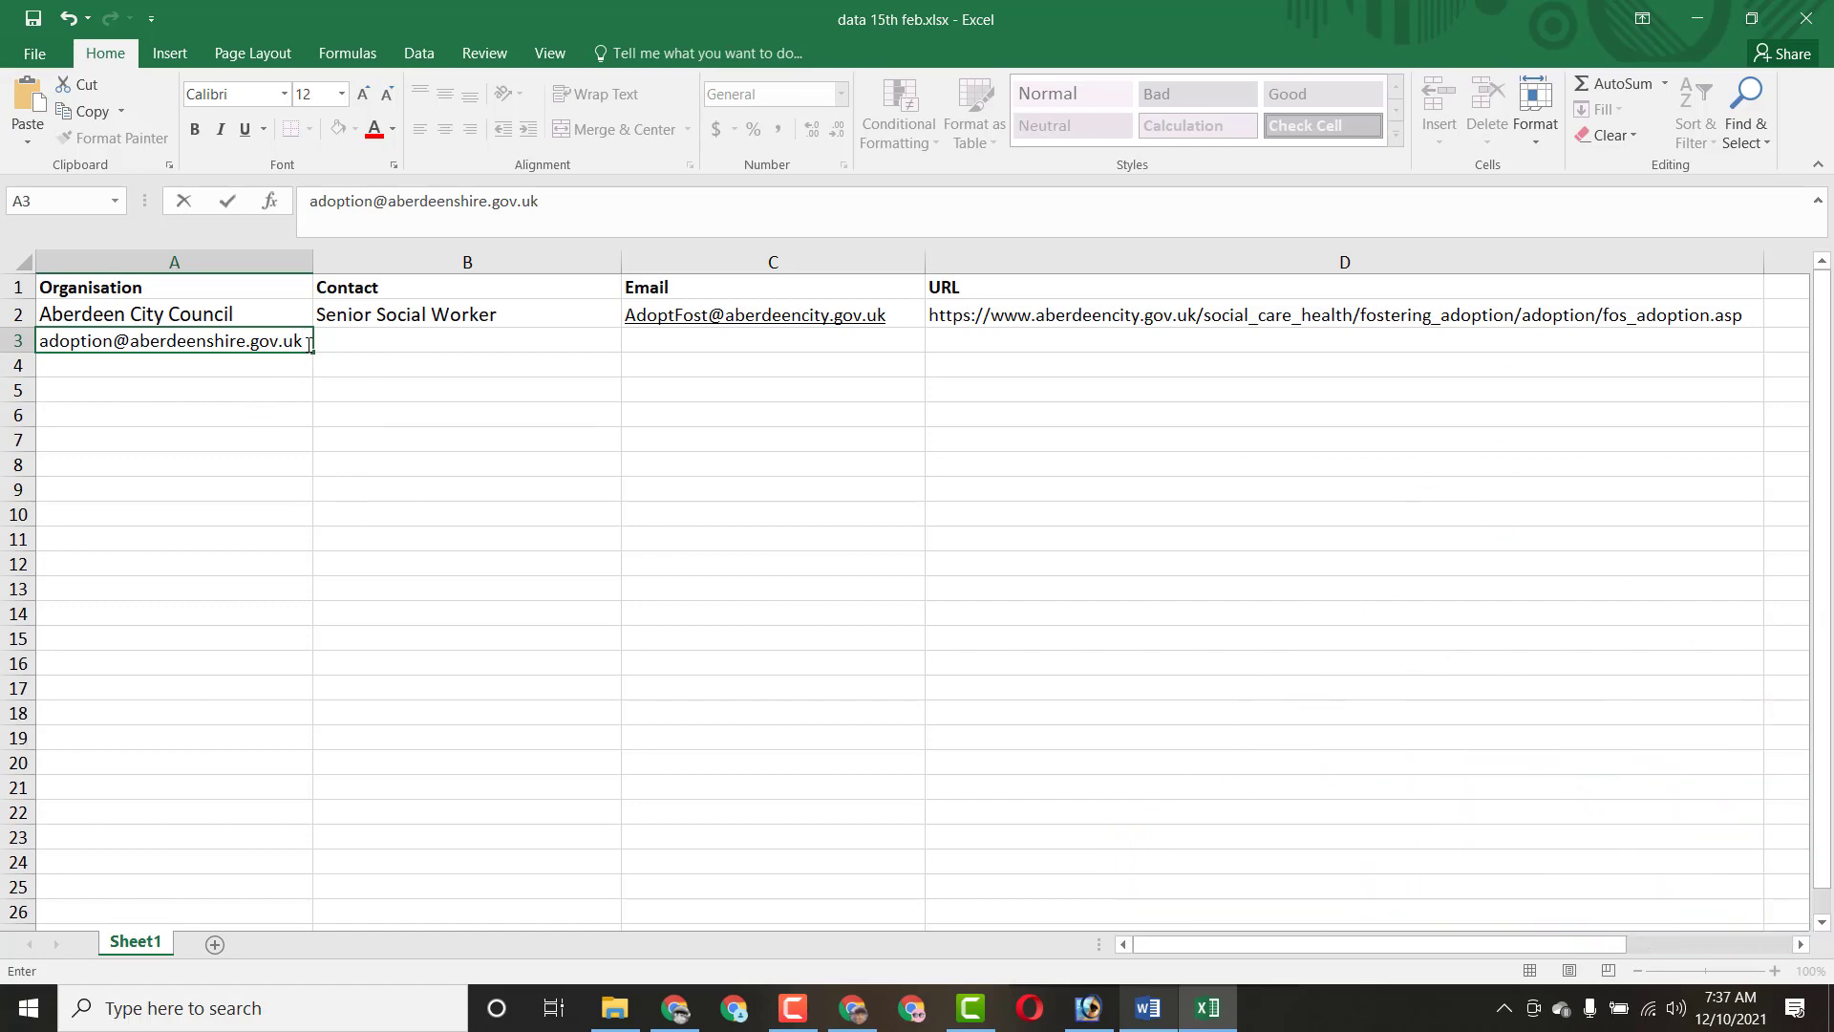
triple_click(252, 341)
key("BackSpace")
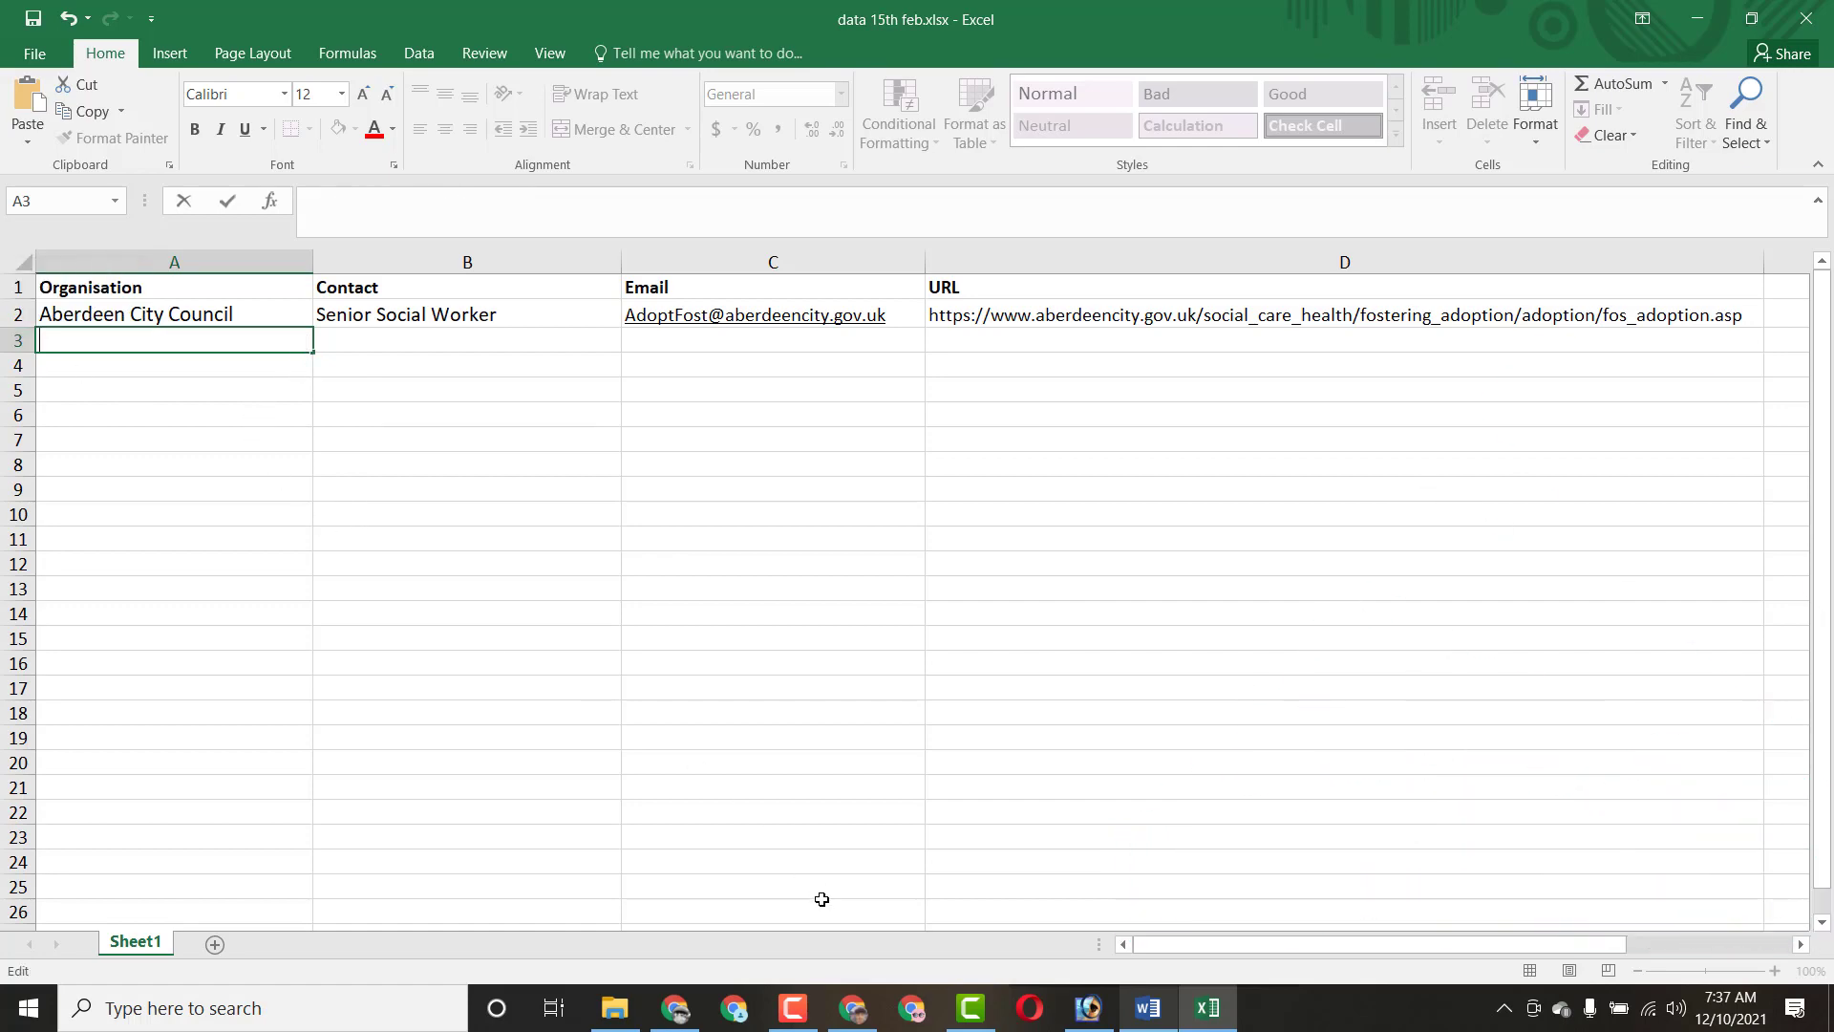
Step: Copy 'Aberdeenshire Council' from its page into cell A3 and commit it
left_click(677, 1004)
triple_click(303, 359)
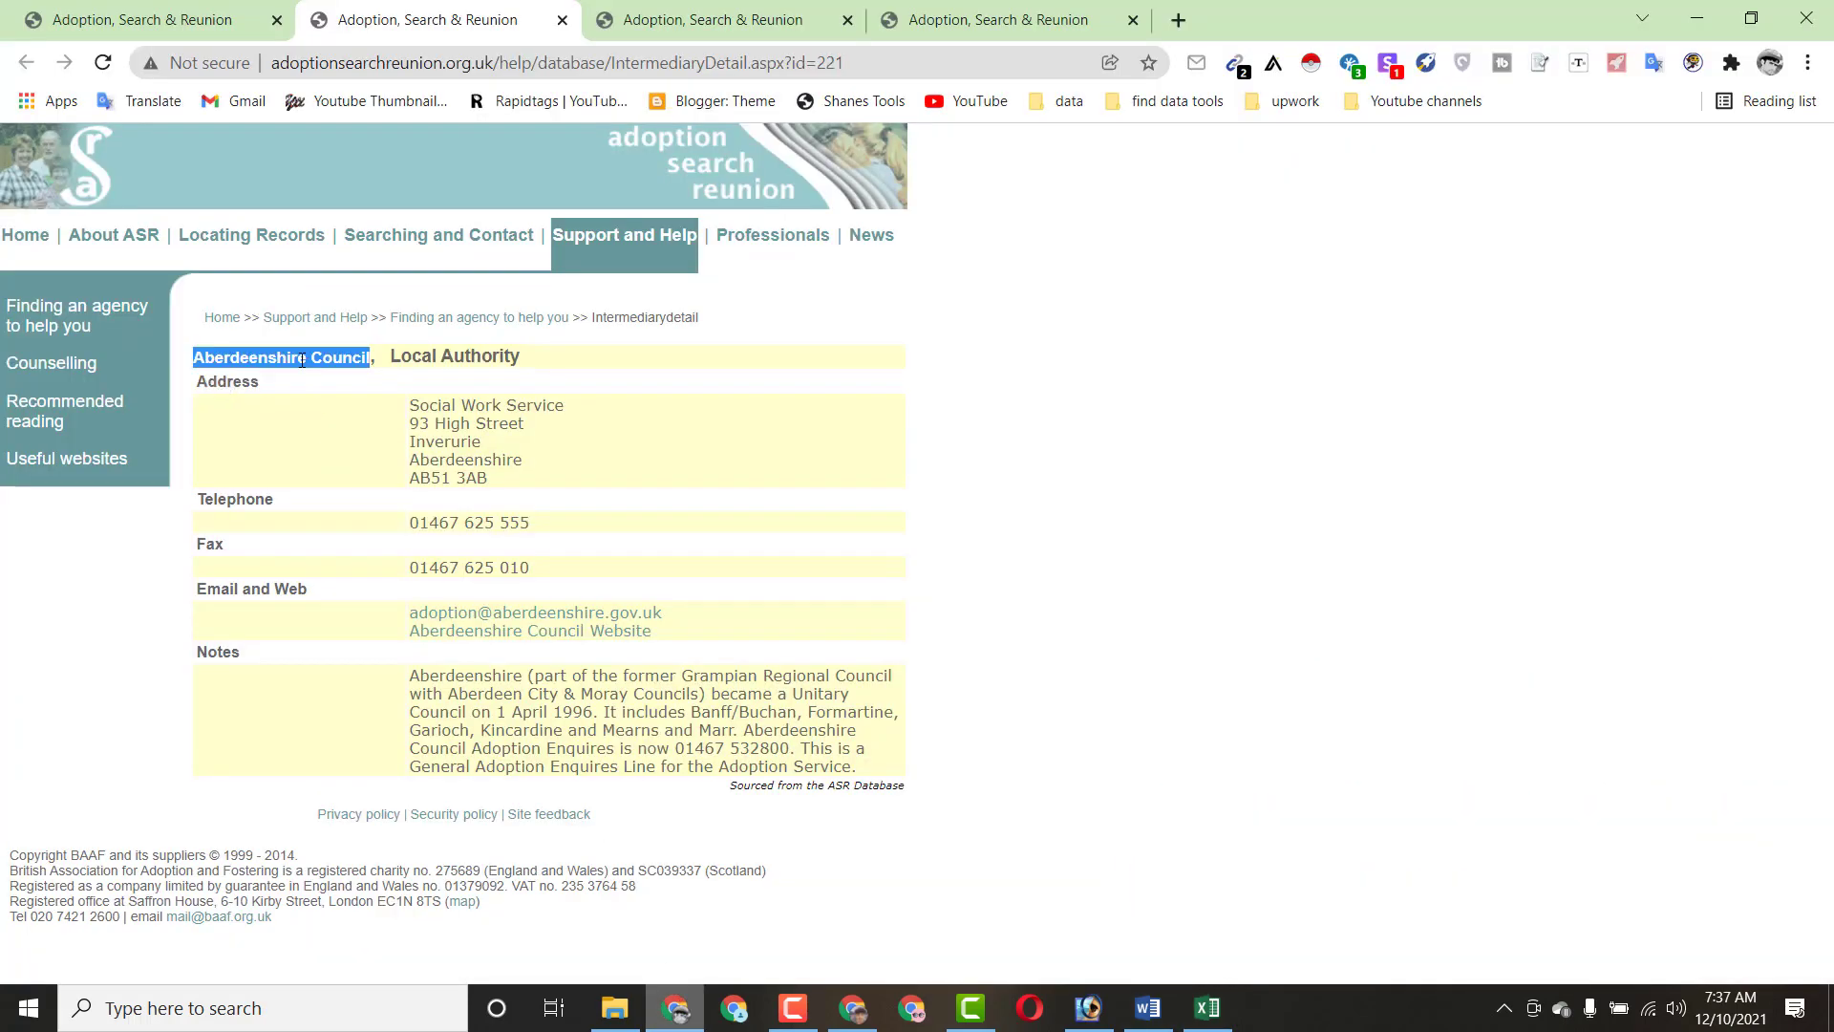
right_click(304, 361)
left_click(330, 380)
left_click(1206, 1006)
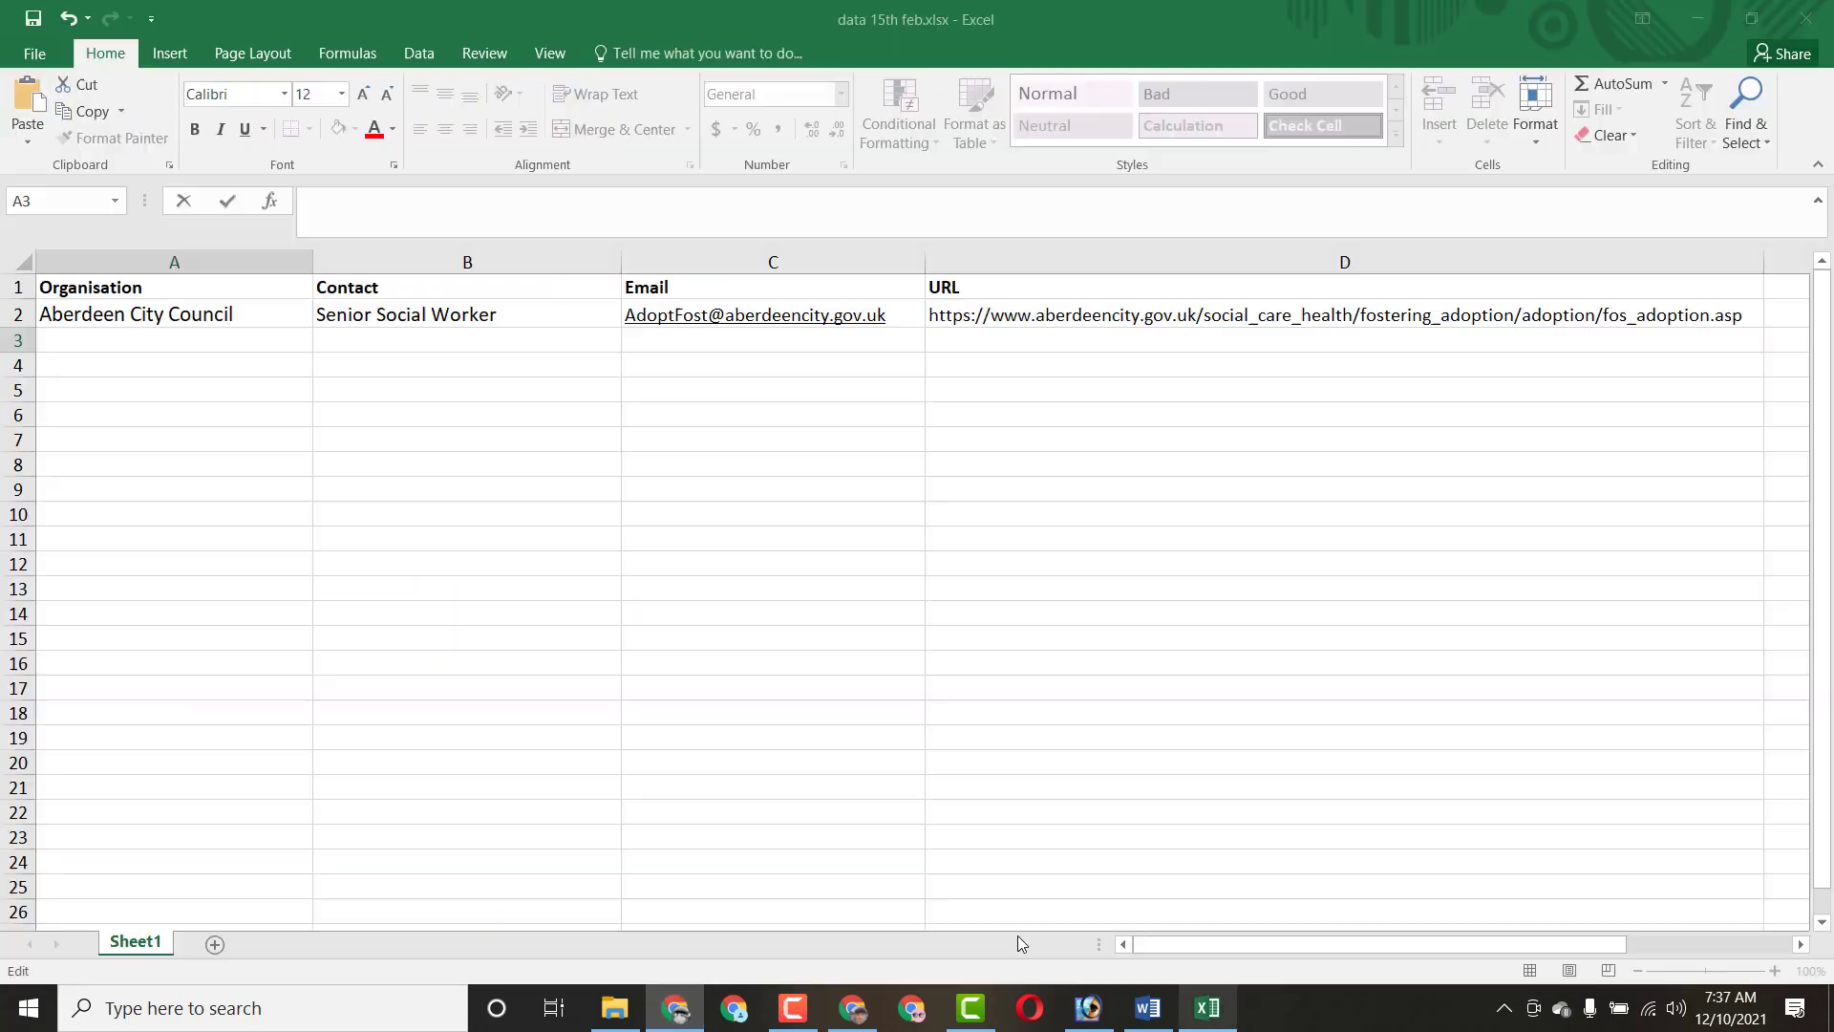
right_click(140, 345)
left_click(187, 441)
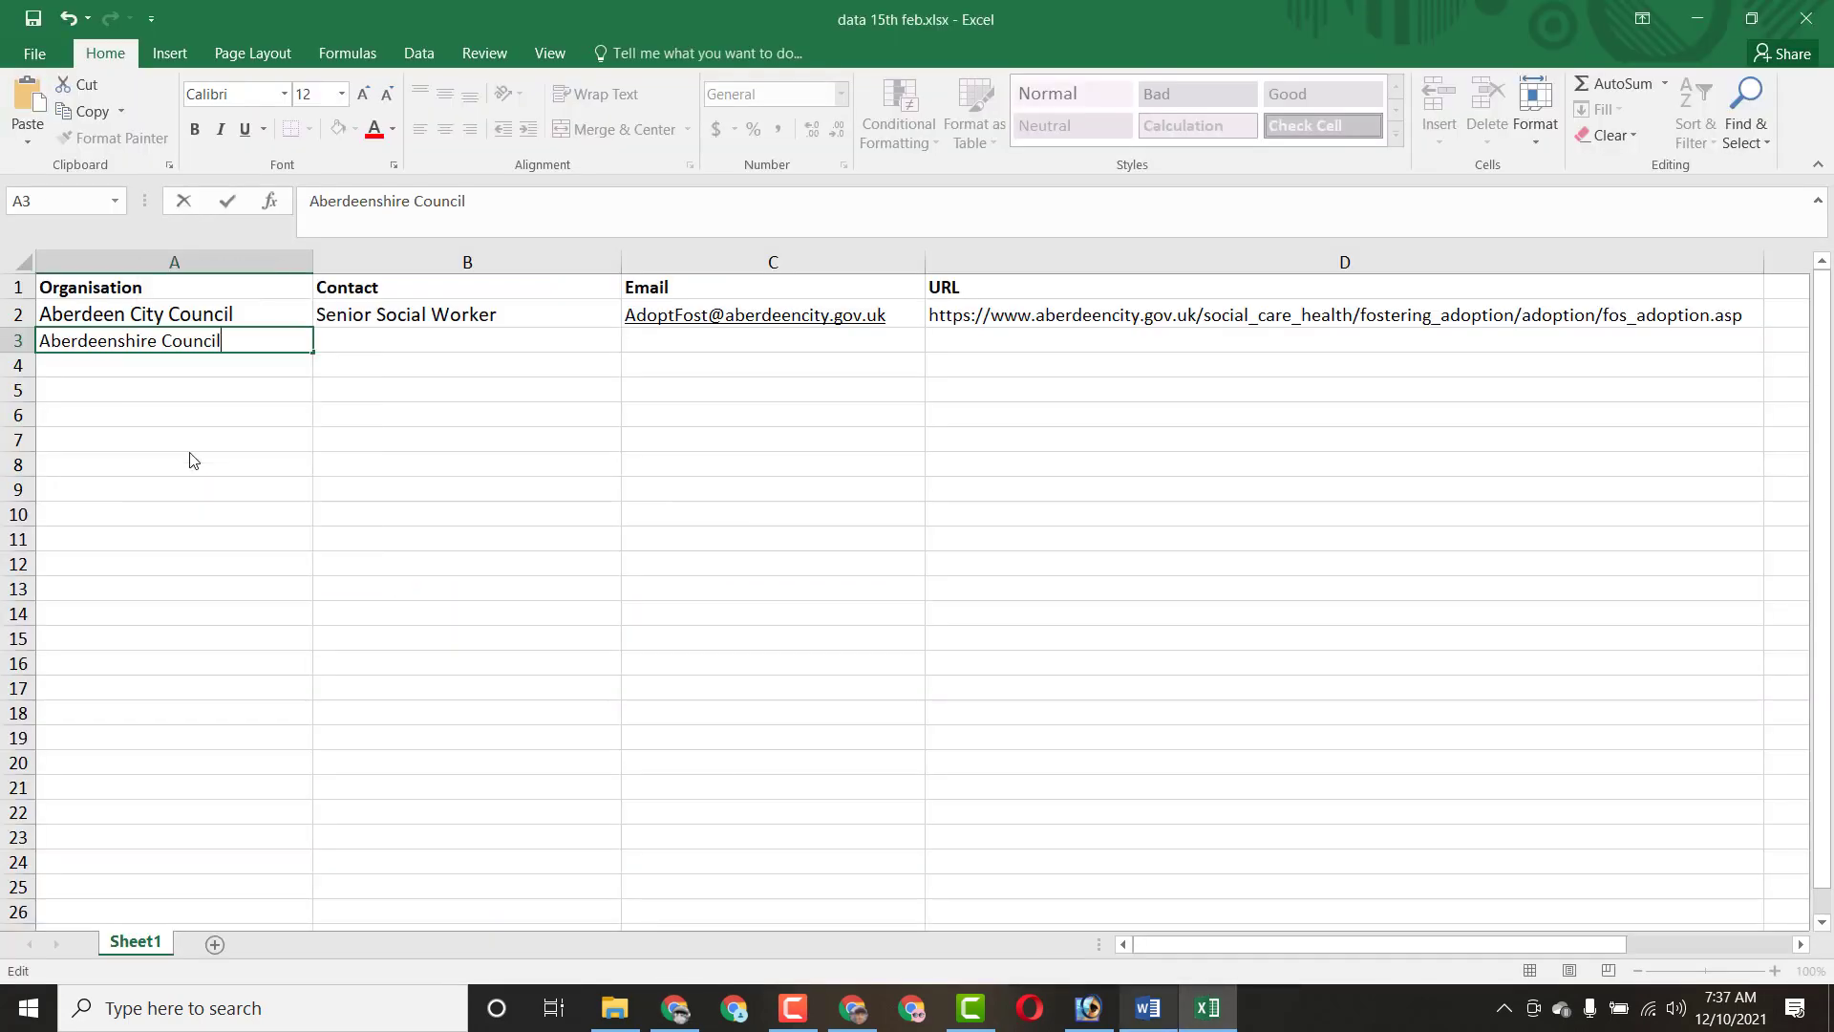
key("Return")
left_click(189, 460)
Step: Copy the contact 'Social Work Service' from the Aberdeenshire Council page
left_click(675, 1008)
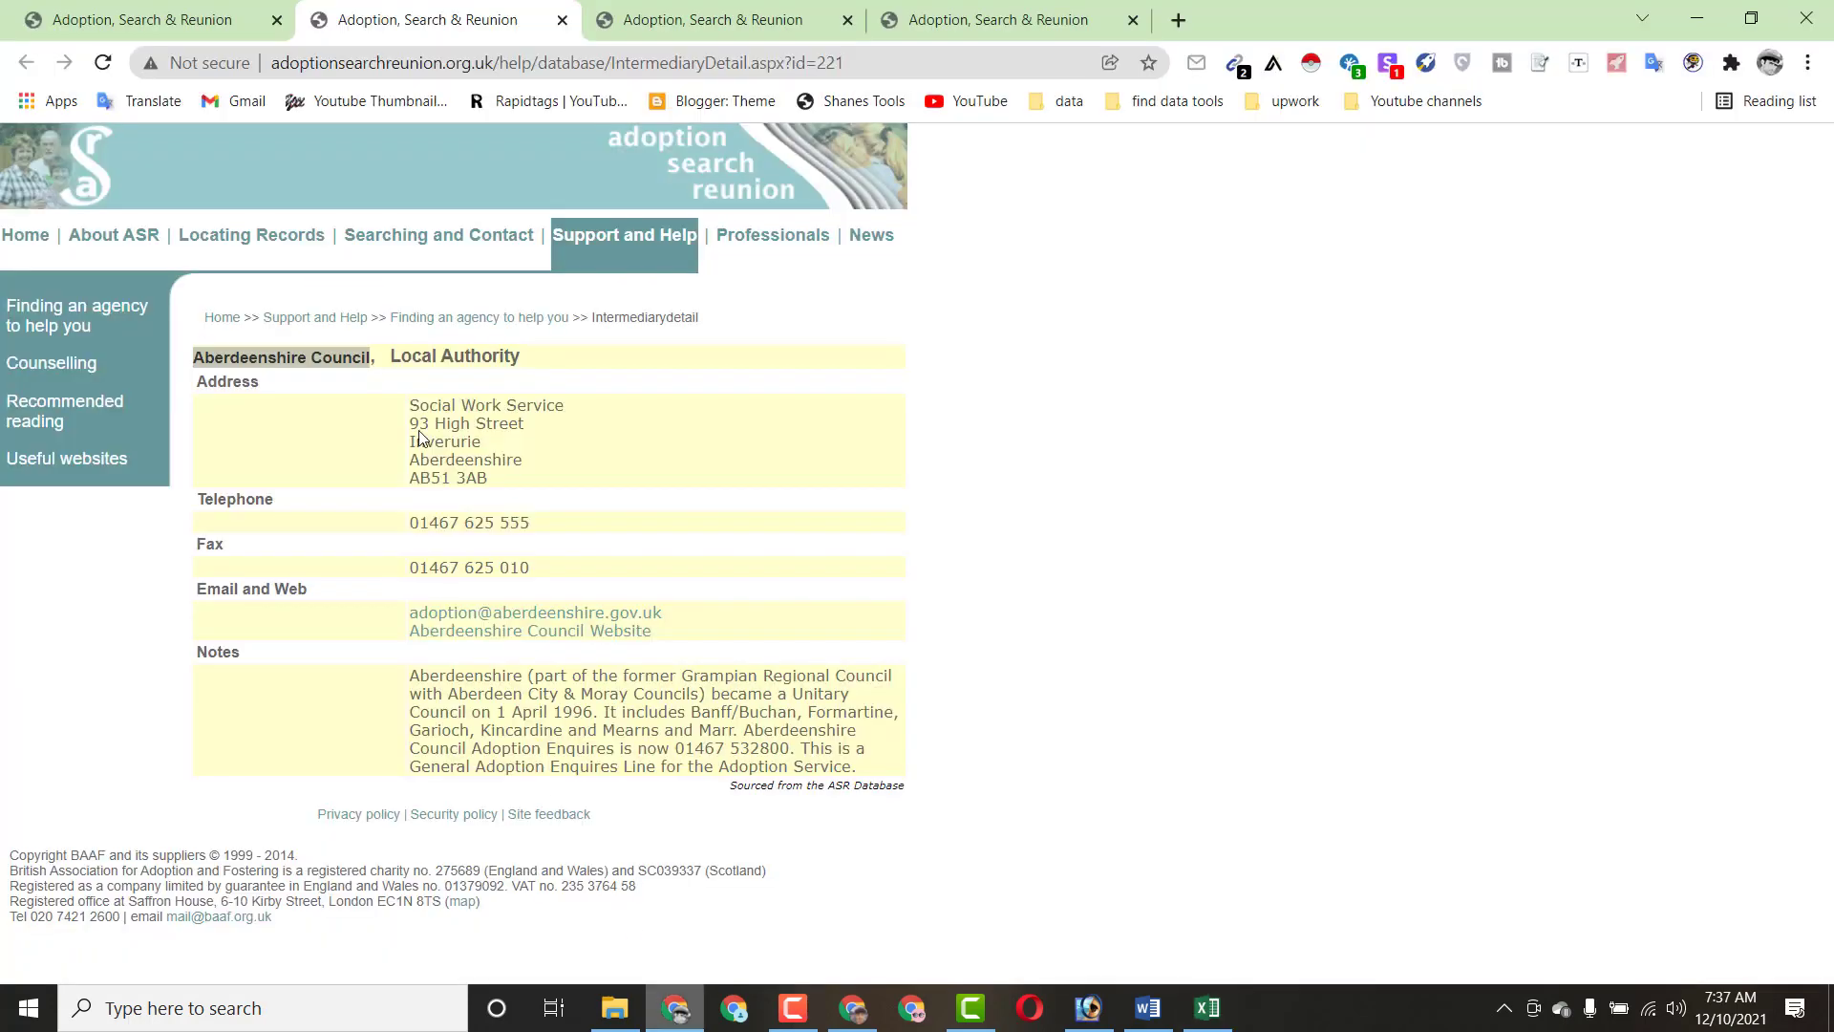
left_click_drag(411, 401, 567, 409)
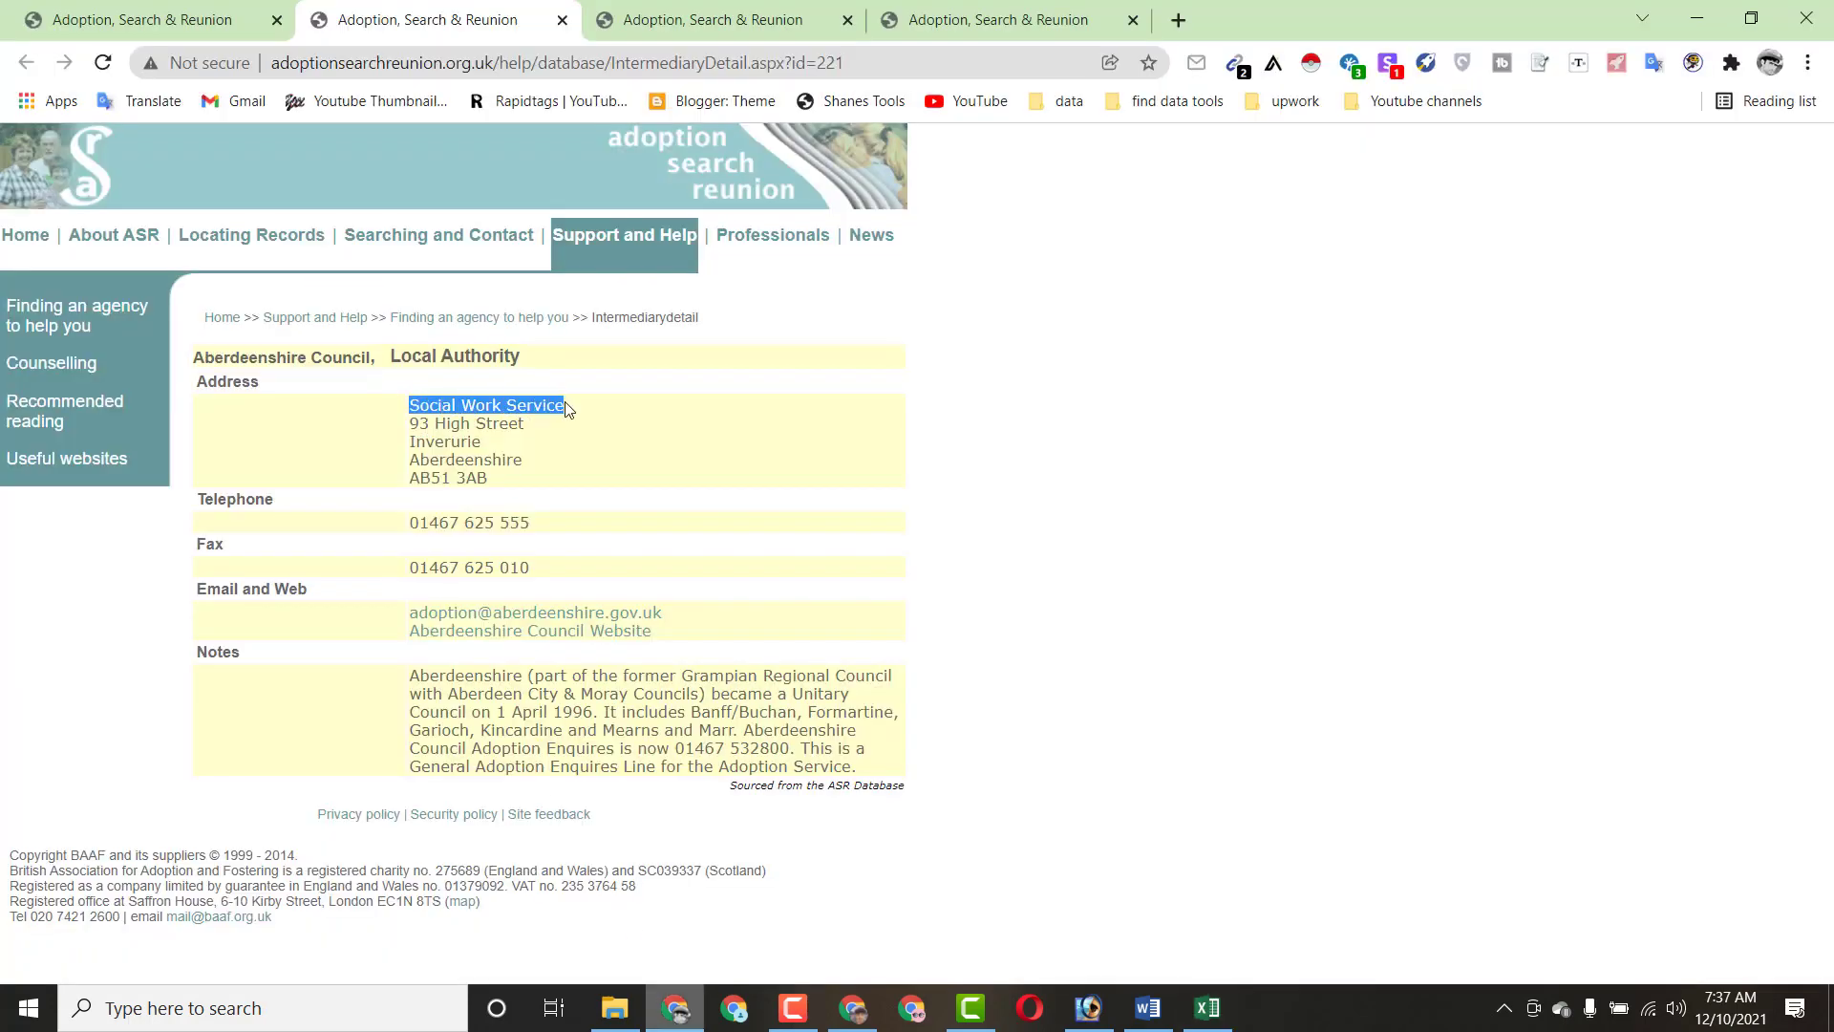
right_click(548, 402)
left_click(569, 421)
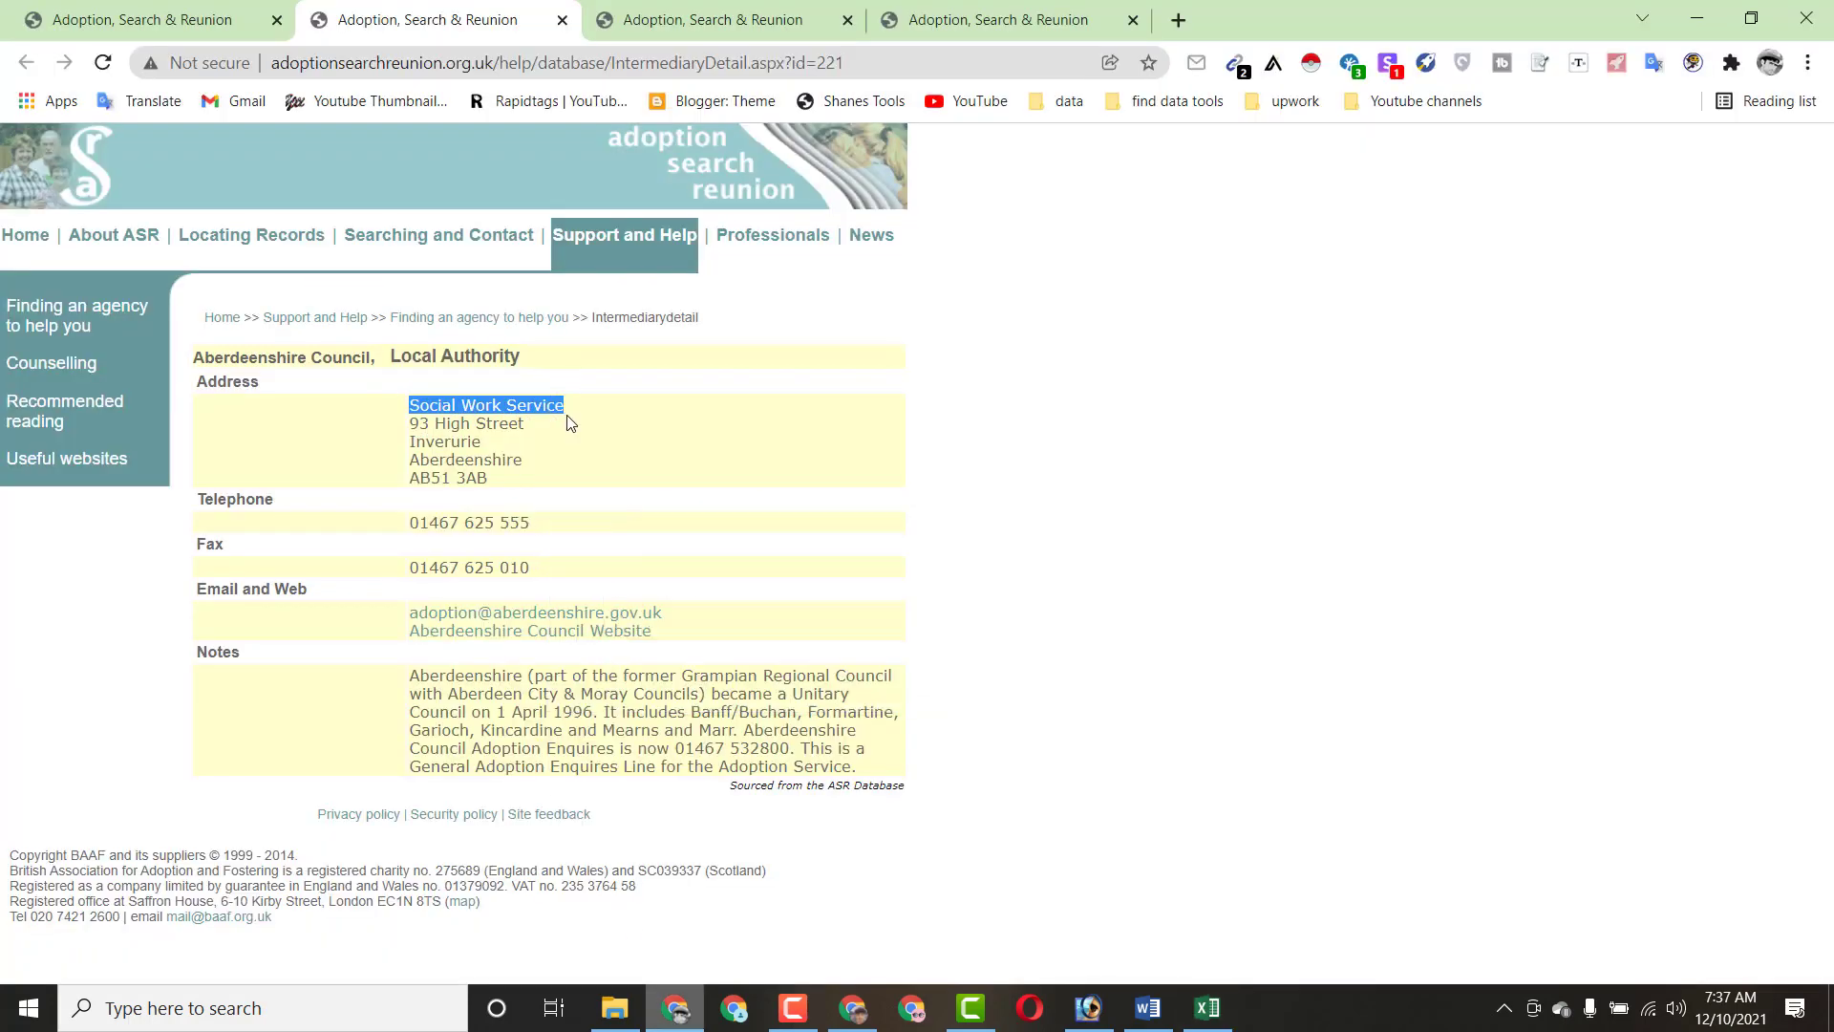
left_click(1207, 1008)
left_click(346, 342)
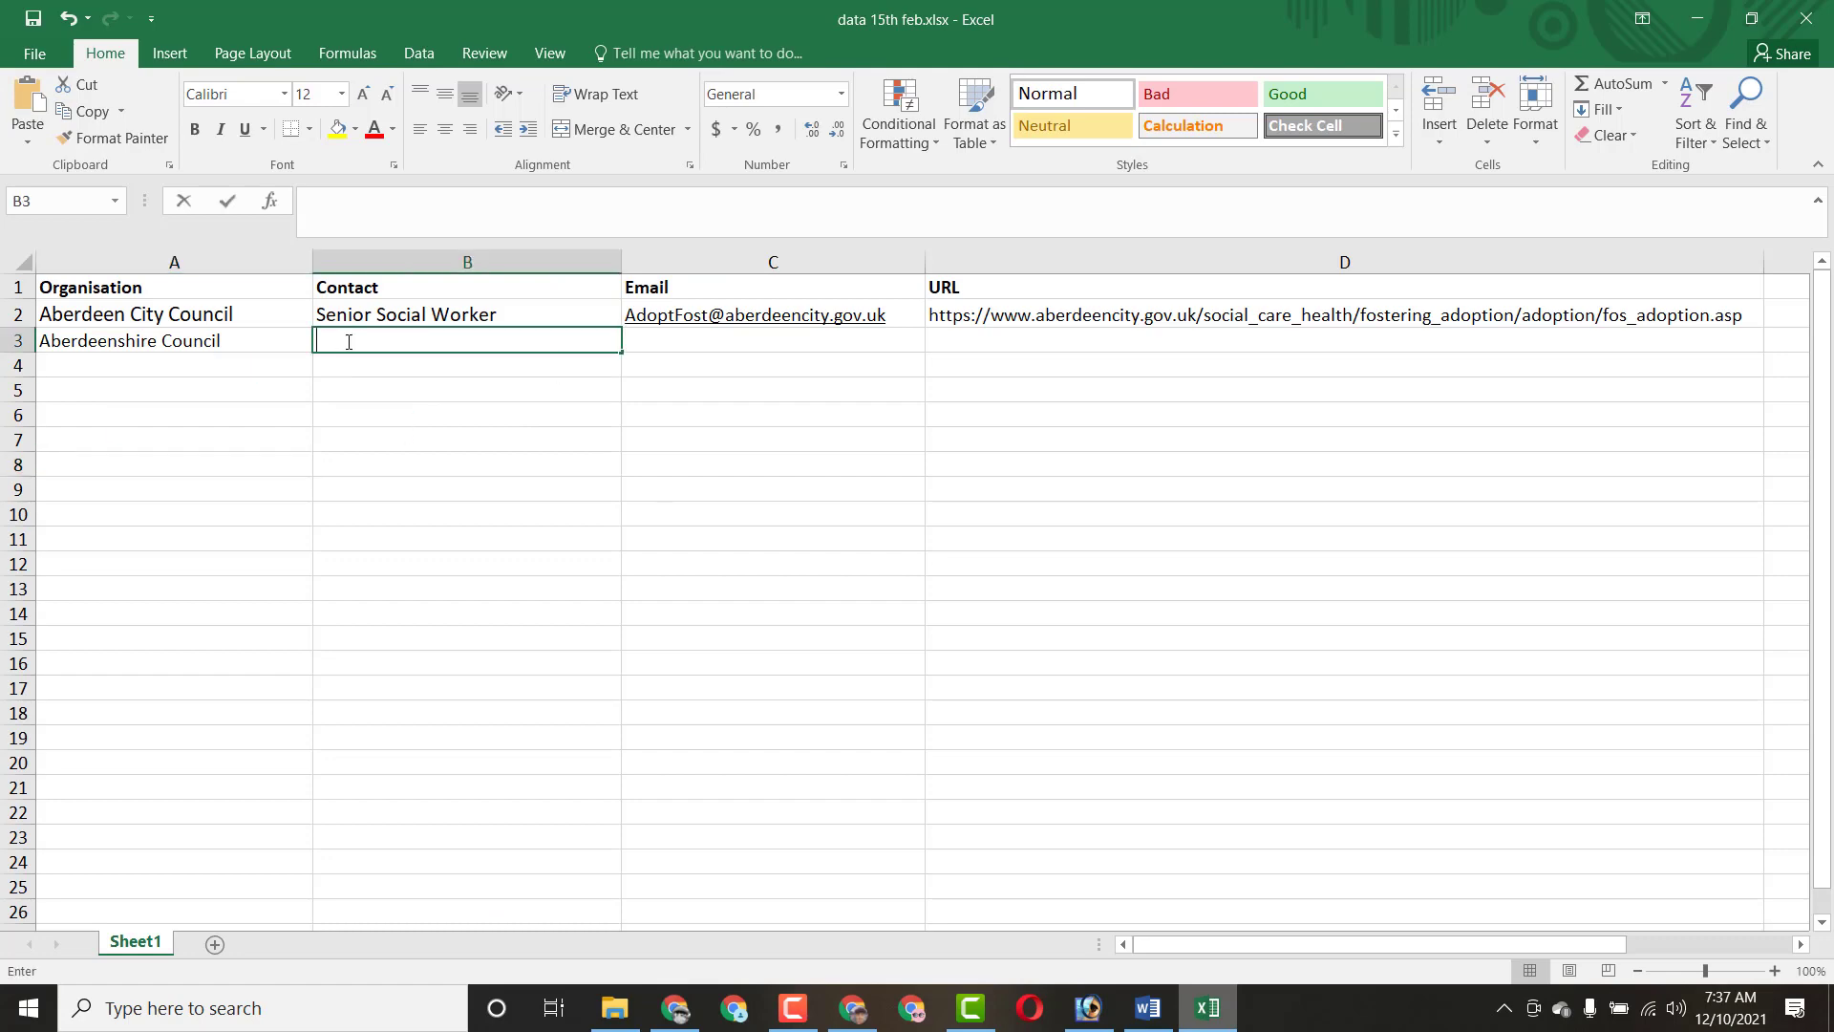
right_click(345, 342)
left_click(397, 431)
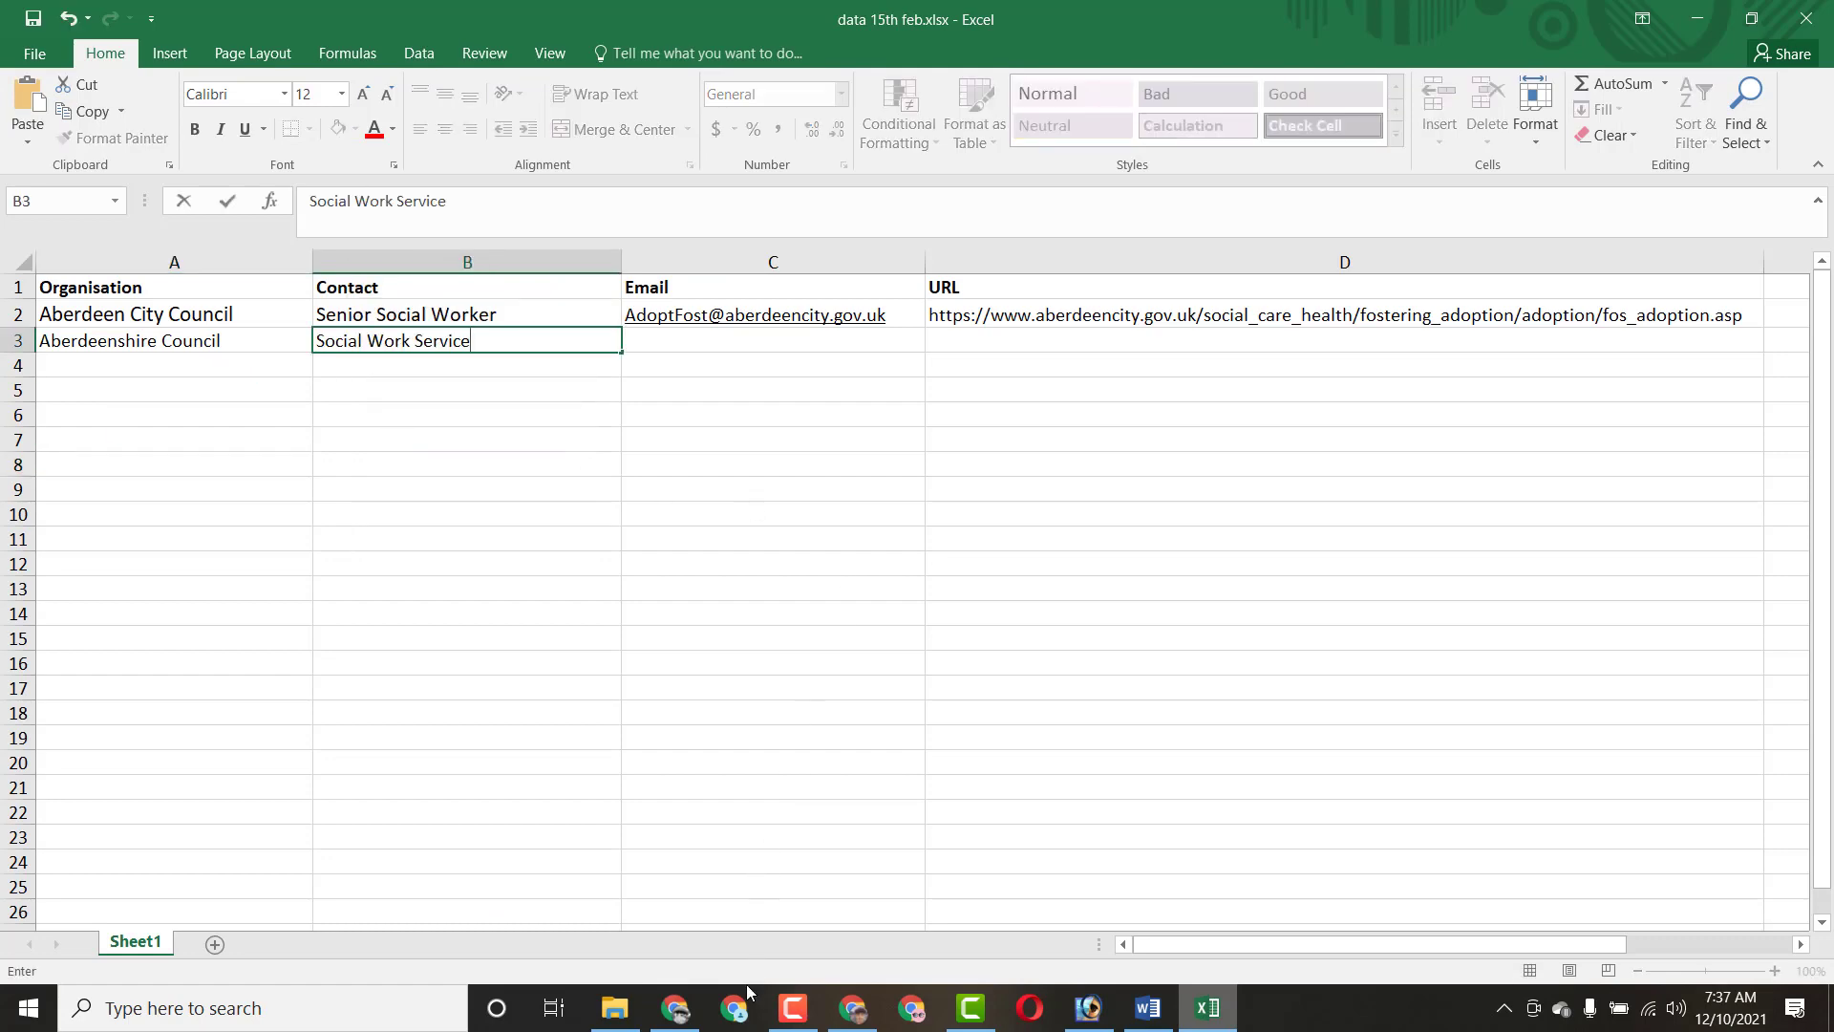
left_click(675, 1008)
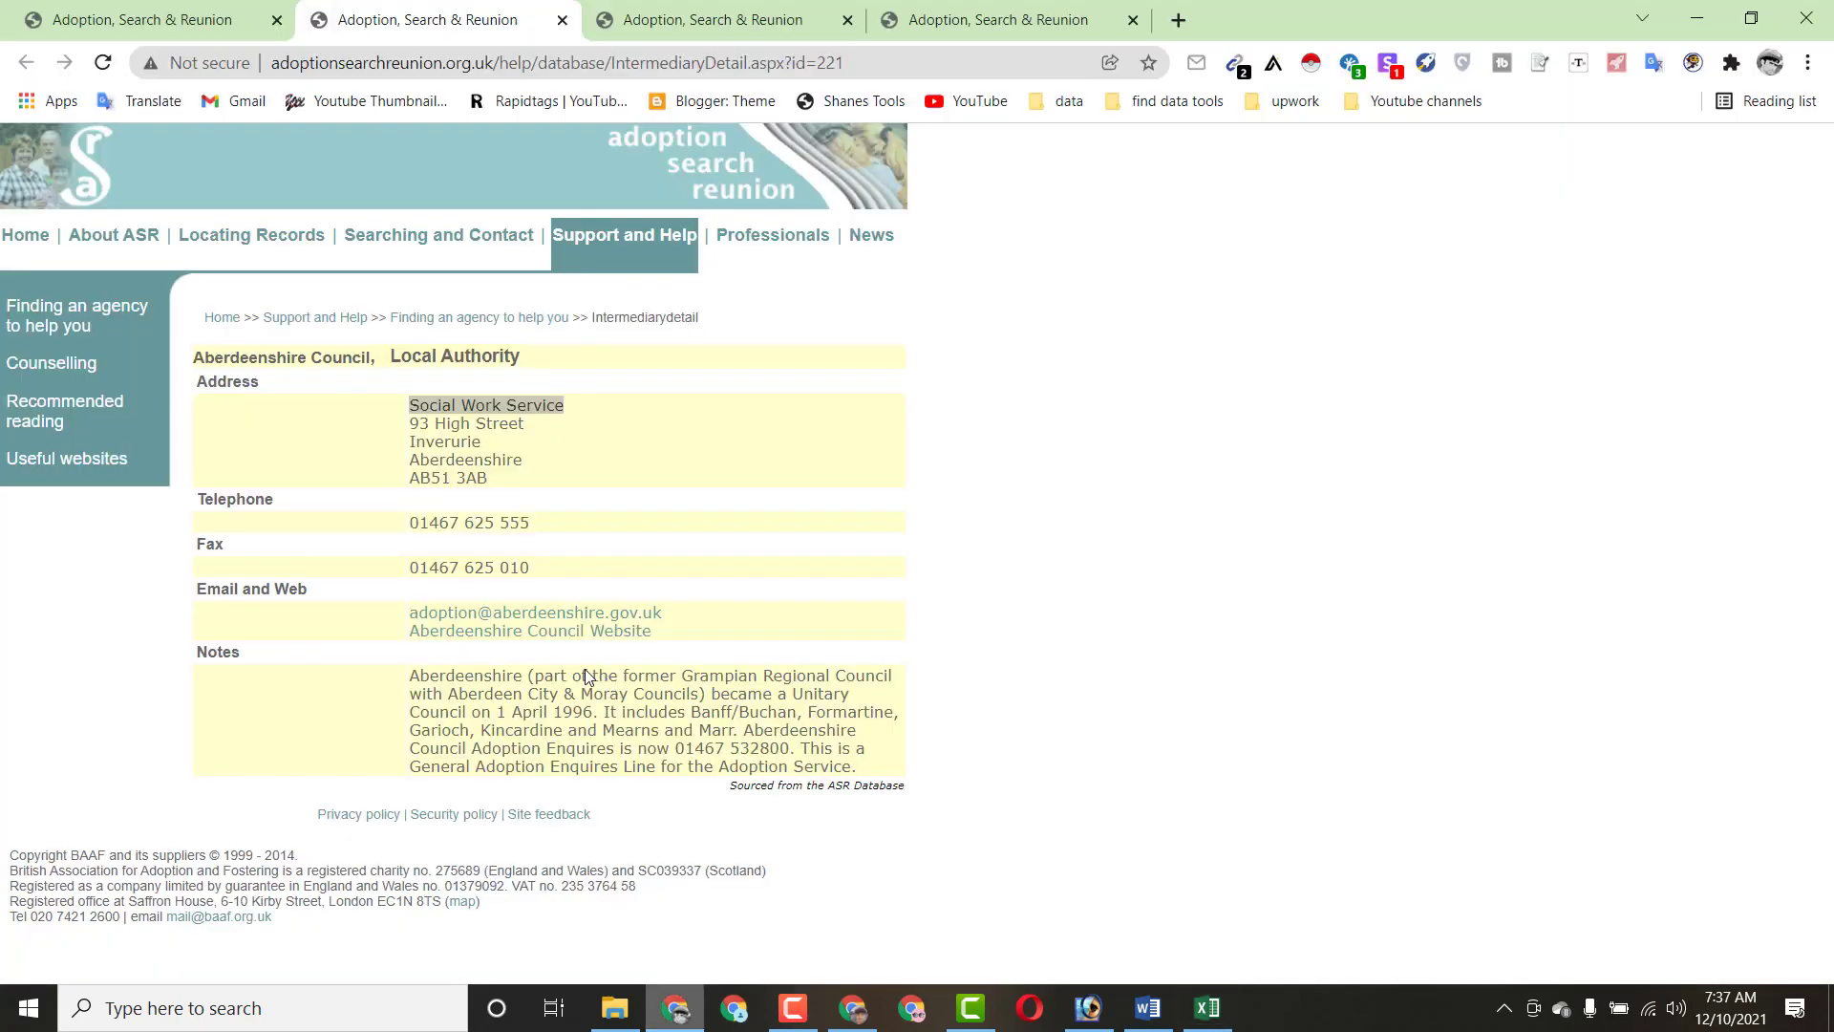
left_click(798, 631)
right_click(644, 614)
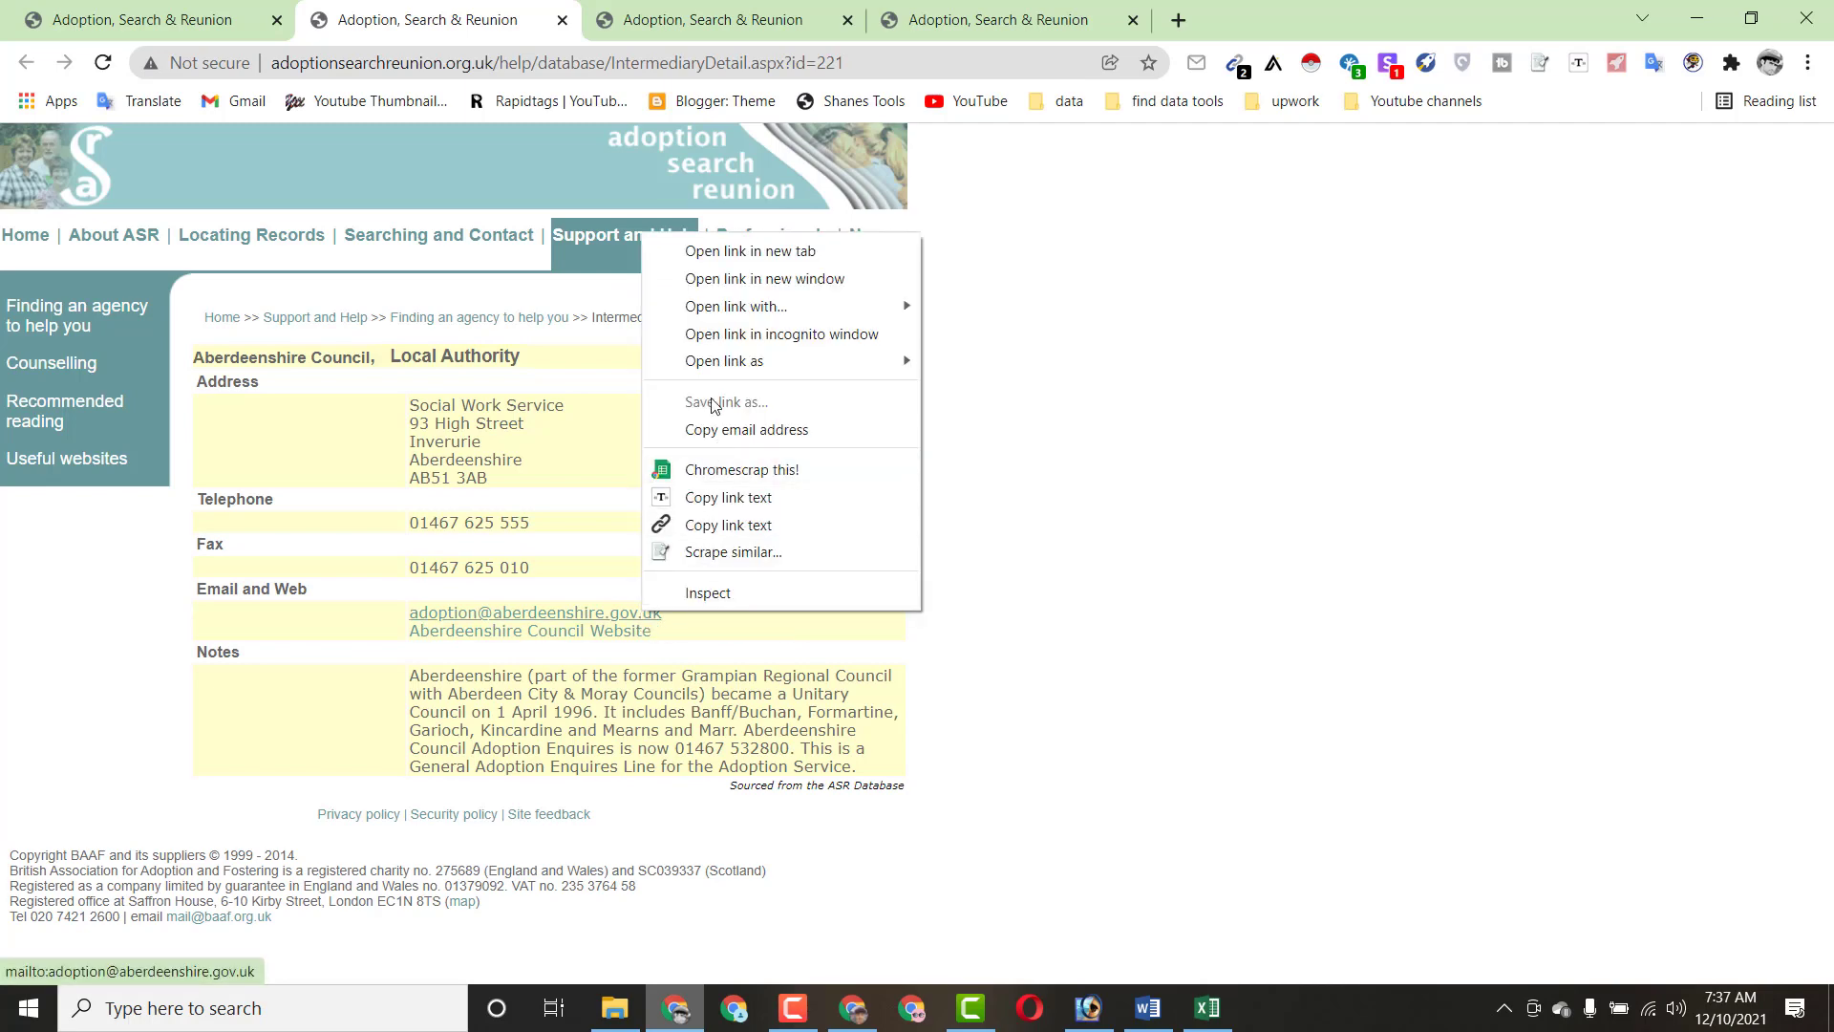
left_click(727, 430)
left_click(1205, 1007)
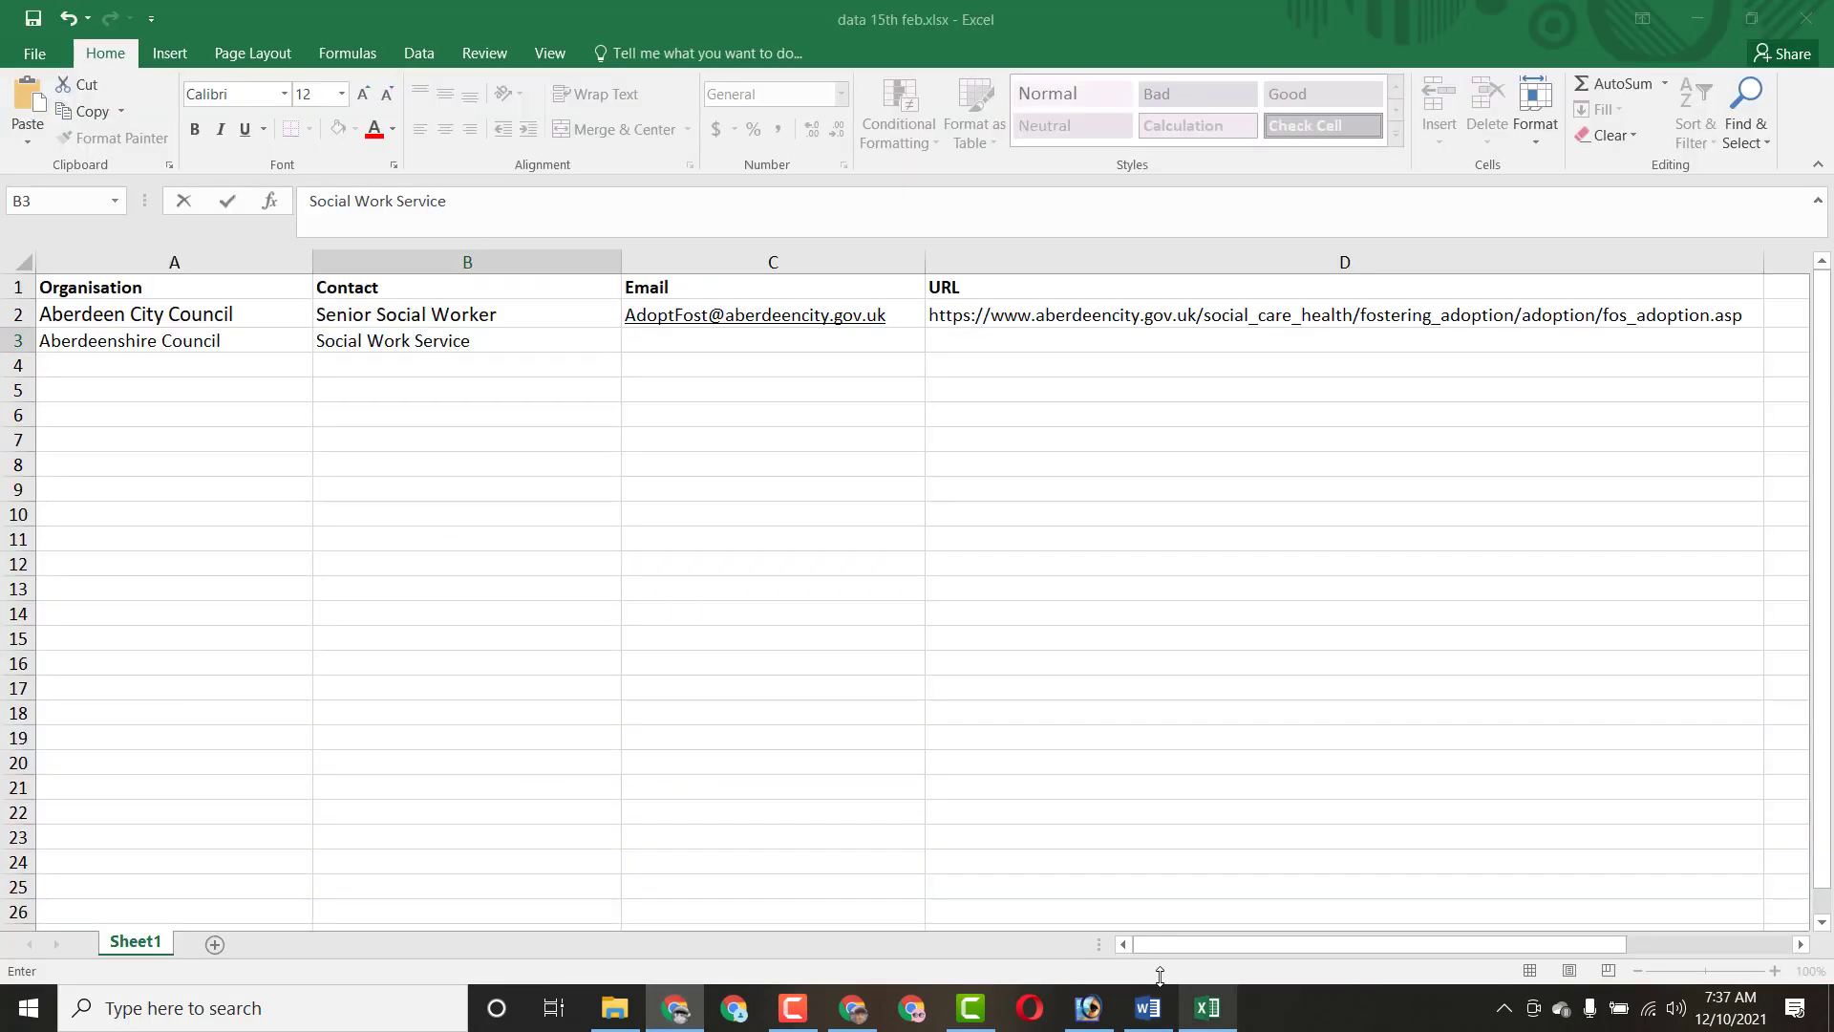
right_click(679, 341)
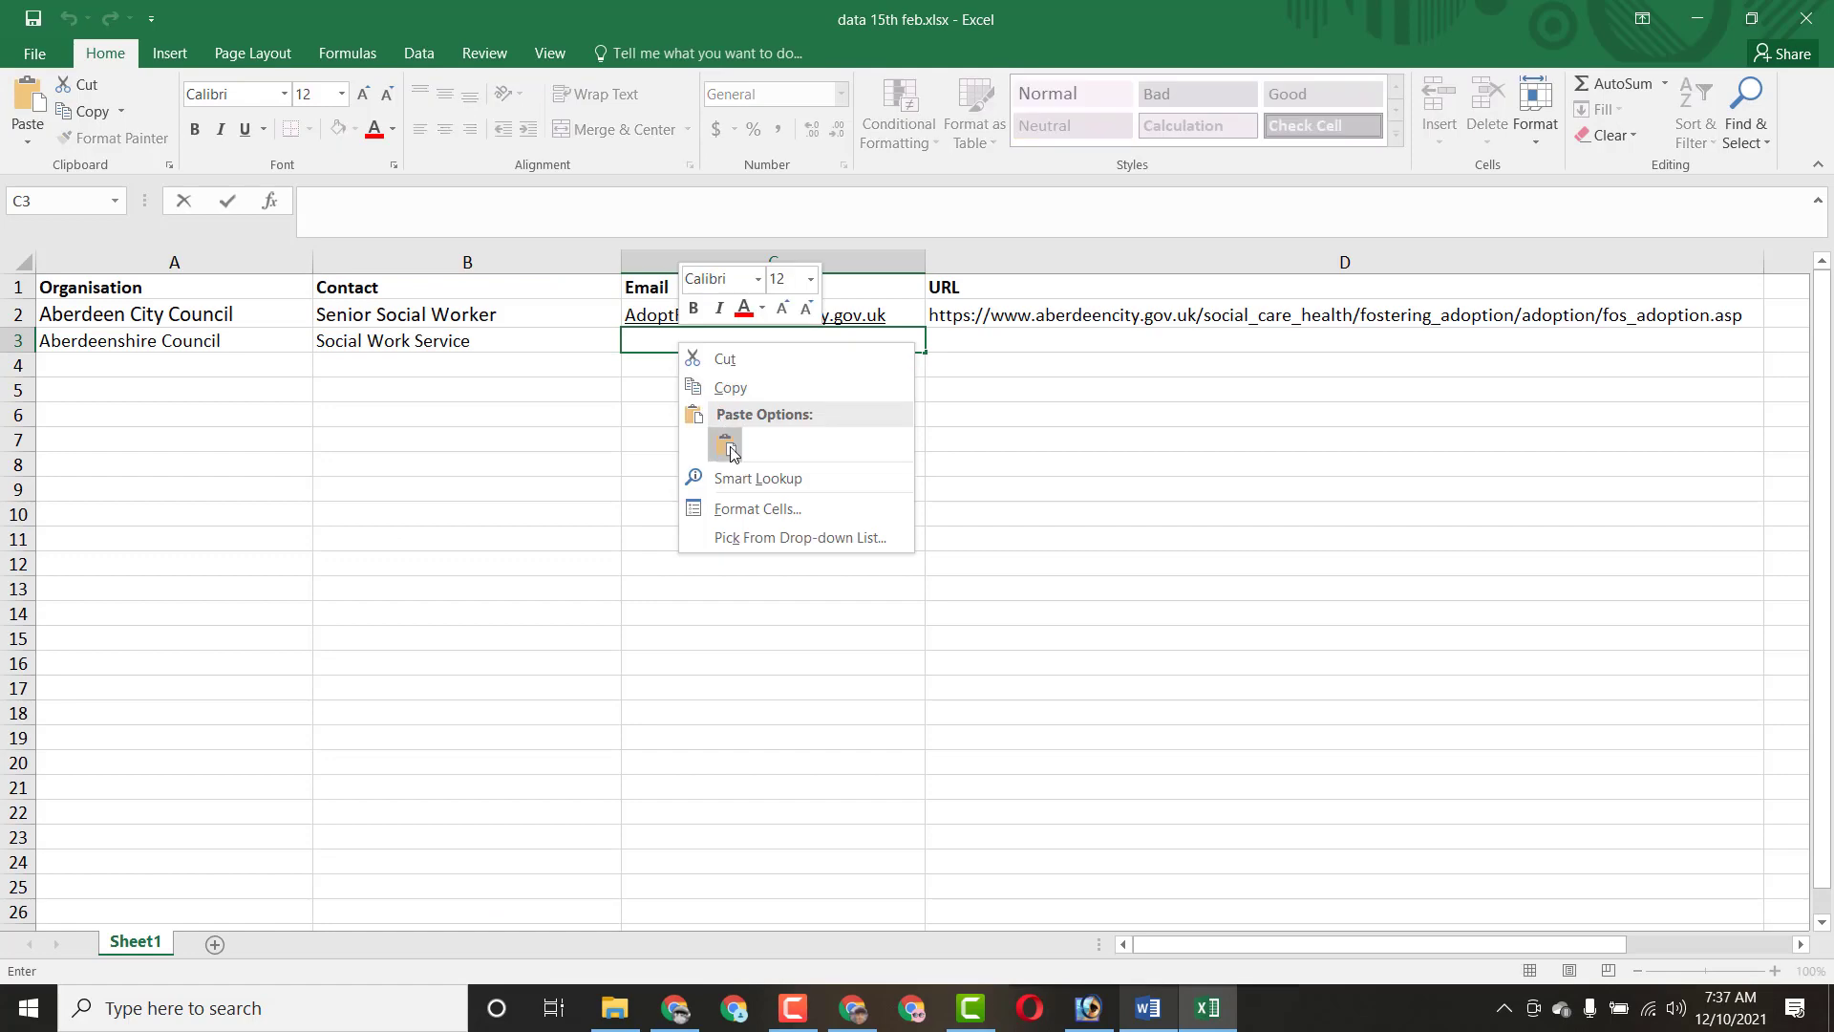
left_click(726, 445)
Step: Copy the Aberdeenshire page URL ending id=221 into cell D3 and return to Chrome
left_click(674, 1008)
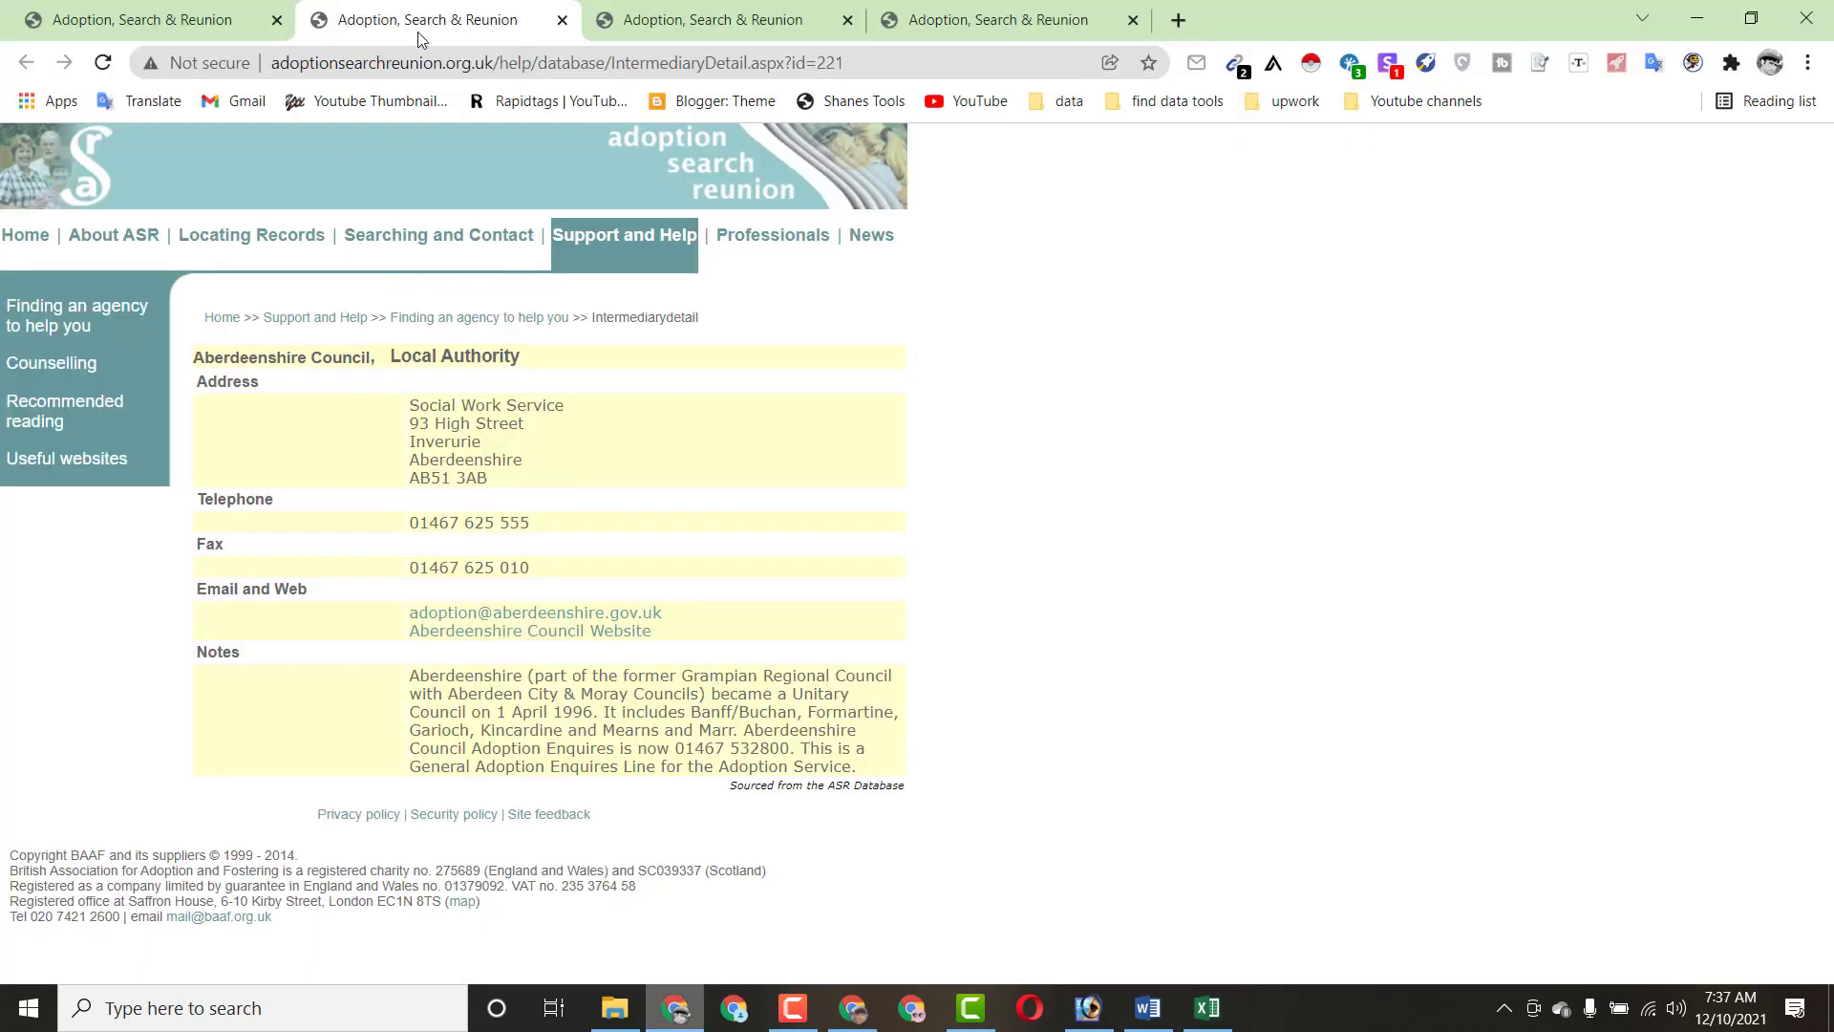
left_click(422, 57)
right_click(423, 57)
left_click(489, 184)
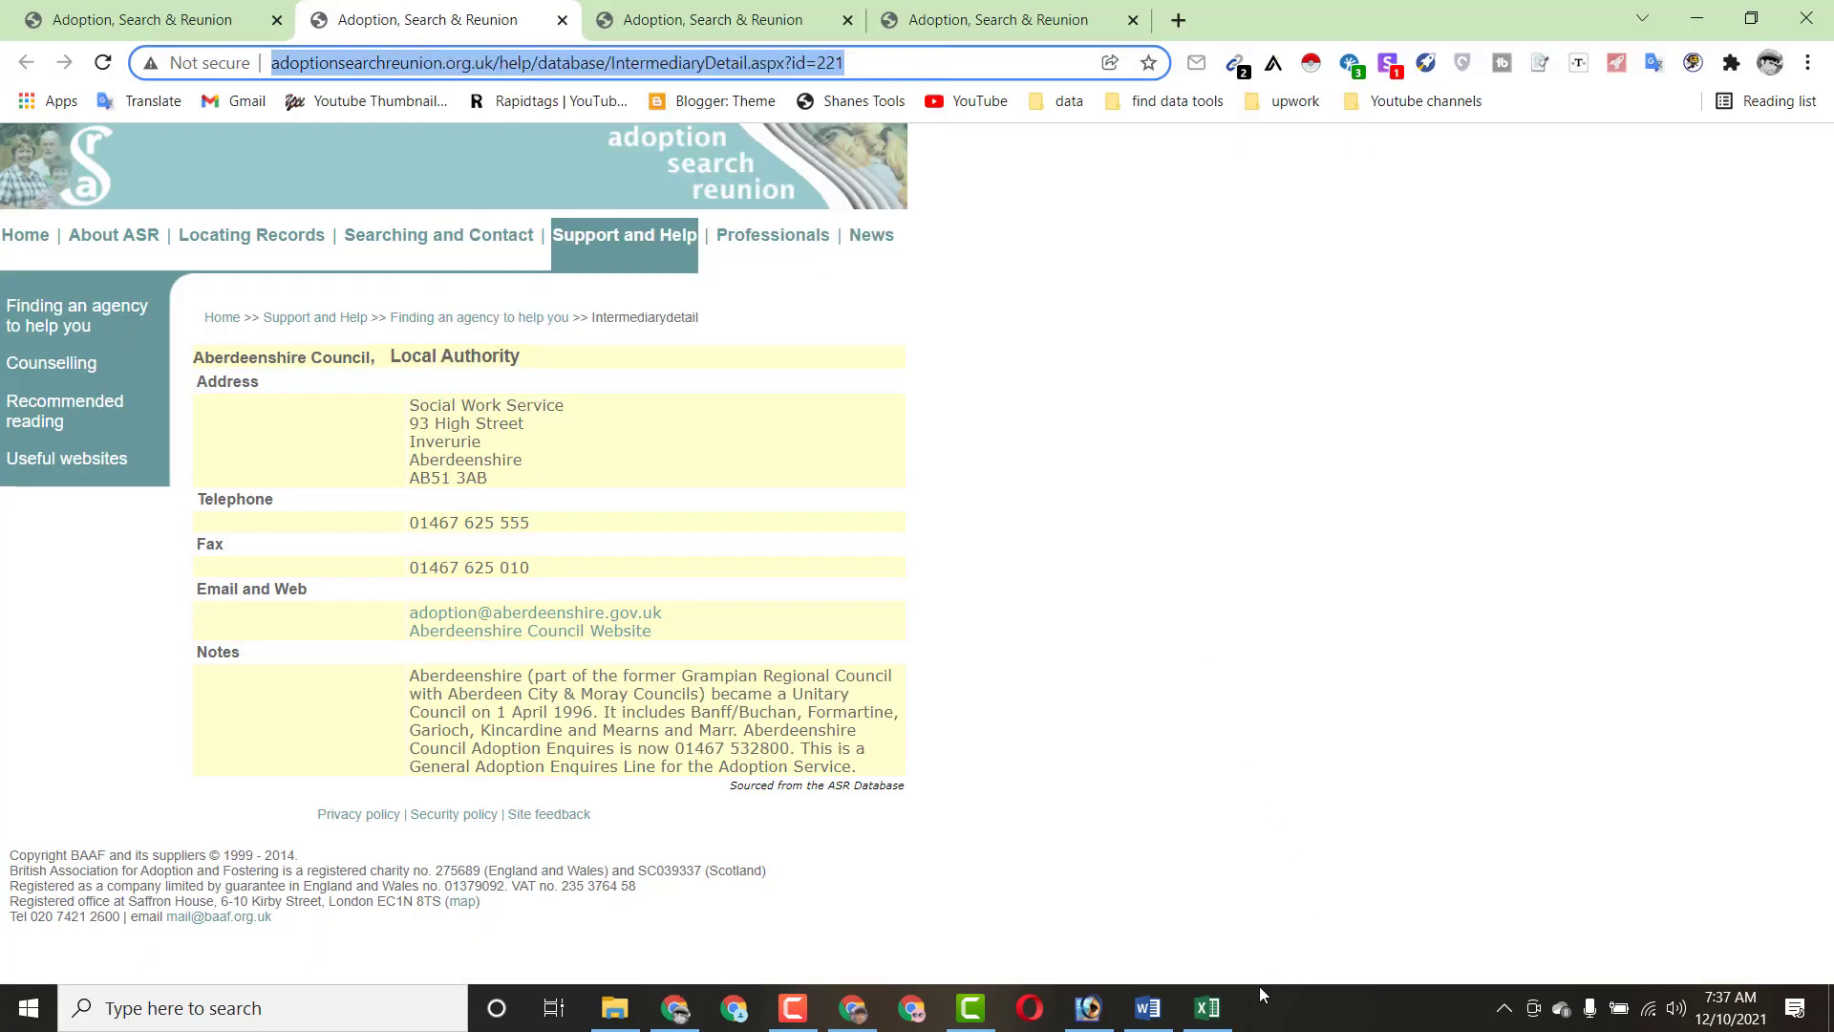
left_click(1206, 1008)
left_click(955, 341)
right_click(961, 340)
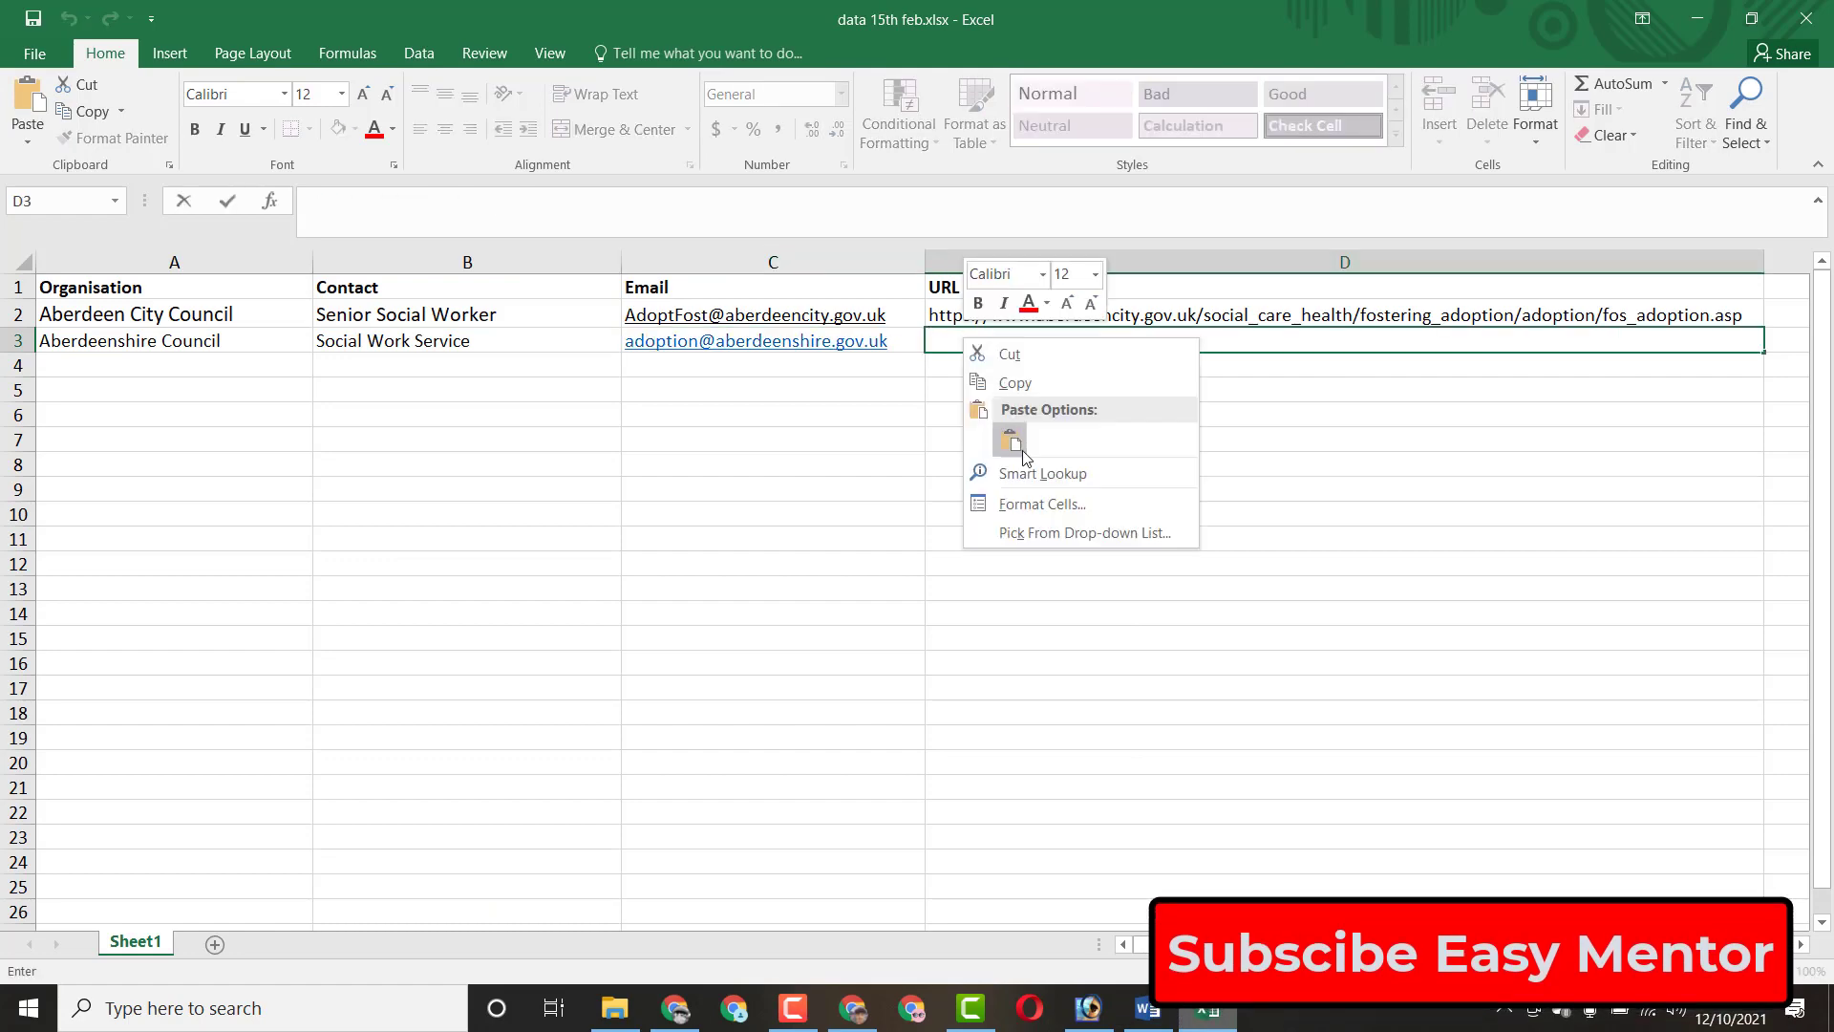
left_click(1012, 442)
left_click(684, 1014)
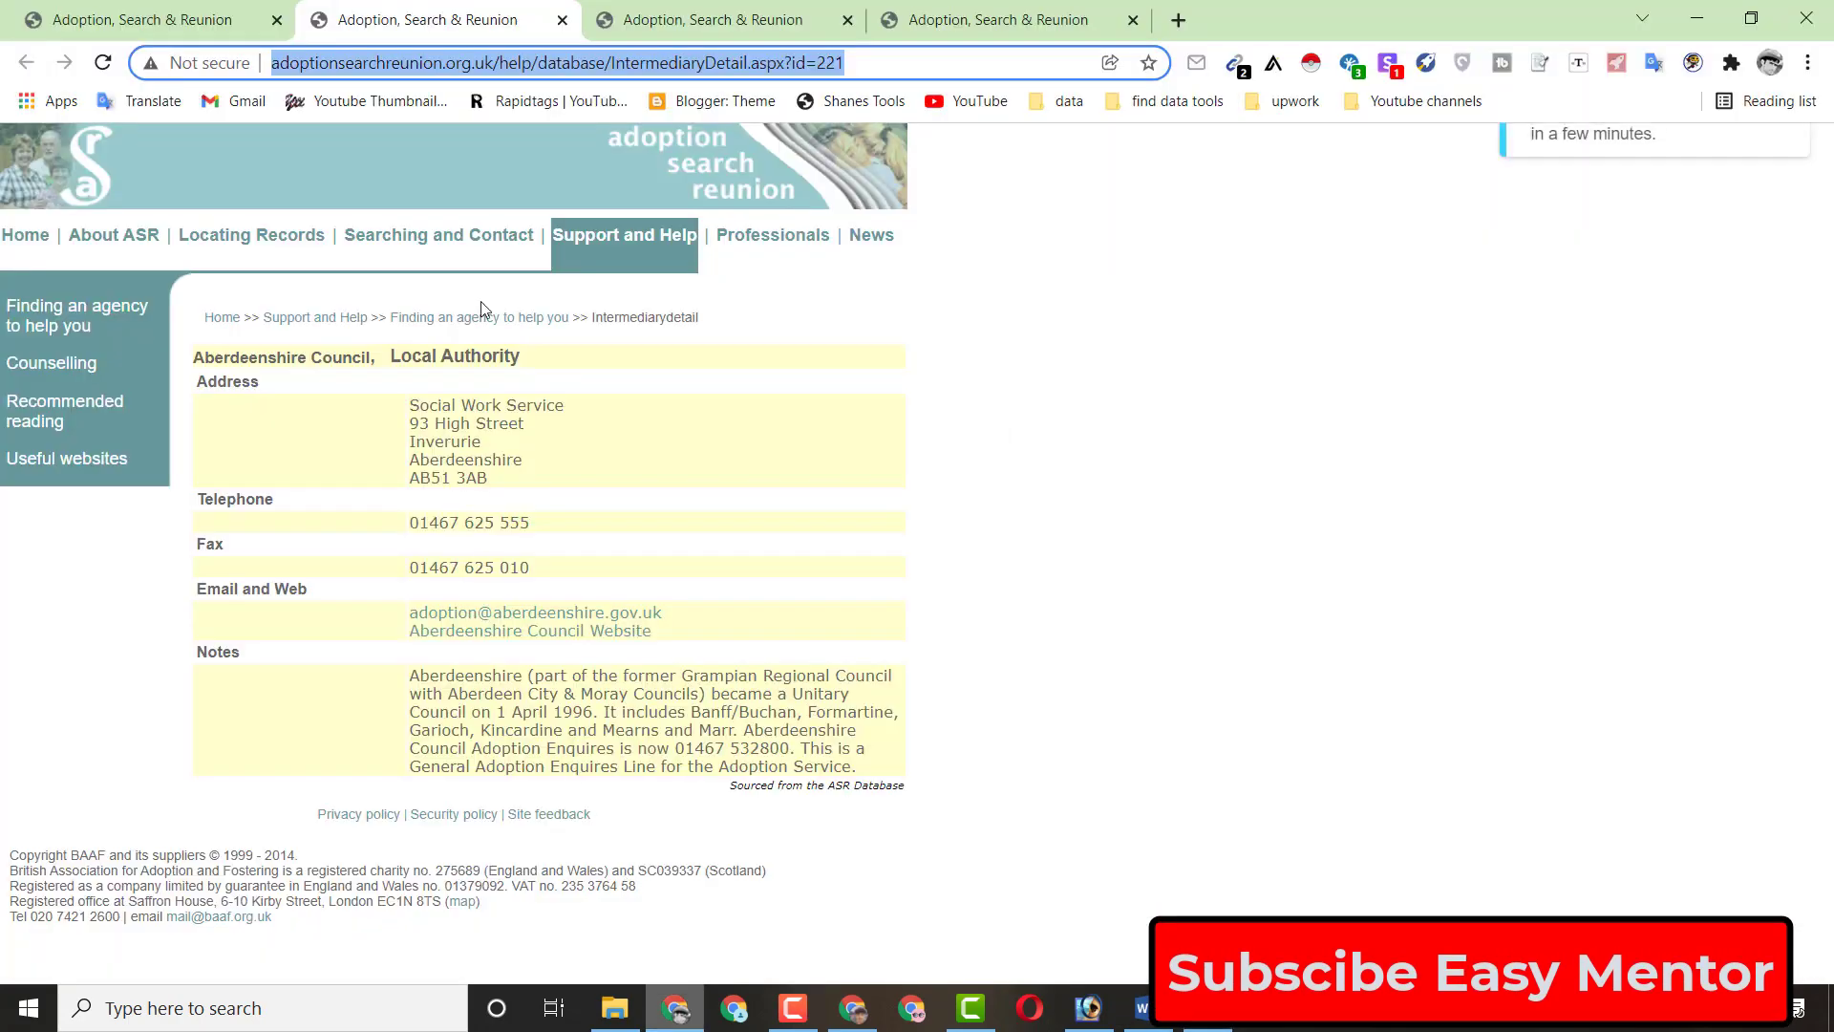
Step: Close the finished tab and paste the Action for Children URL ending id=75 into D4
left_click(564, 20)
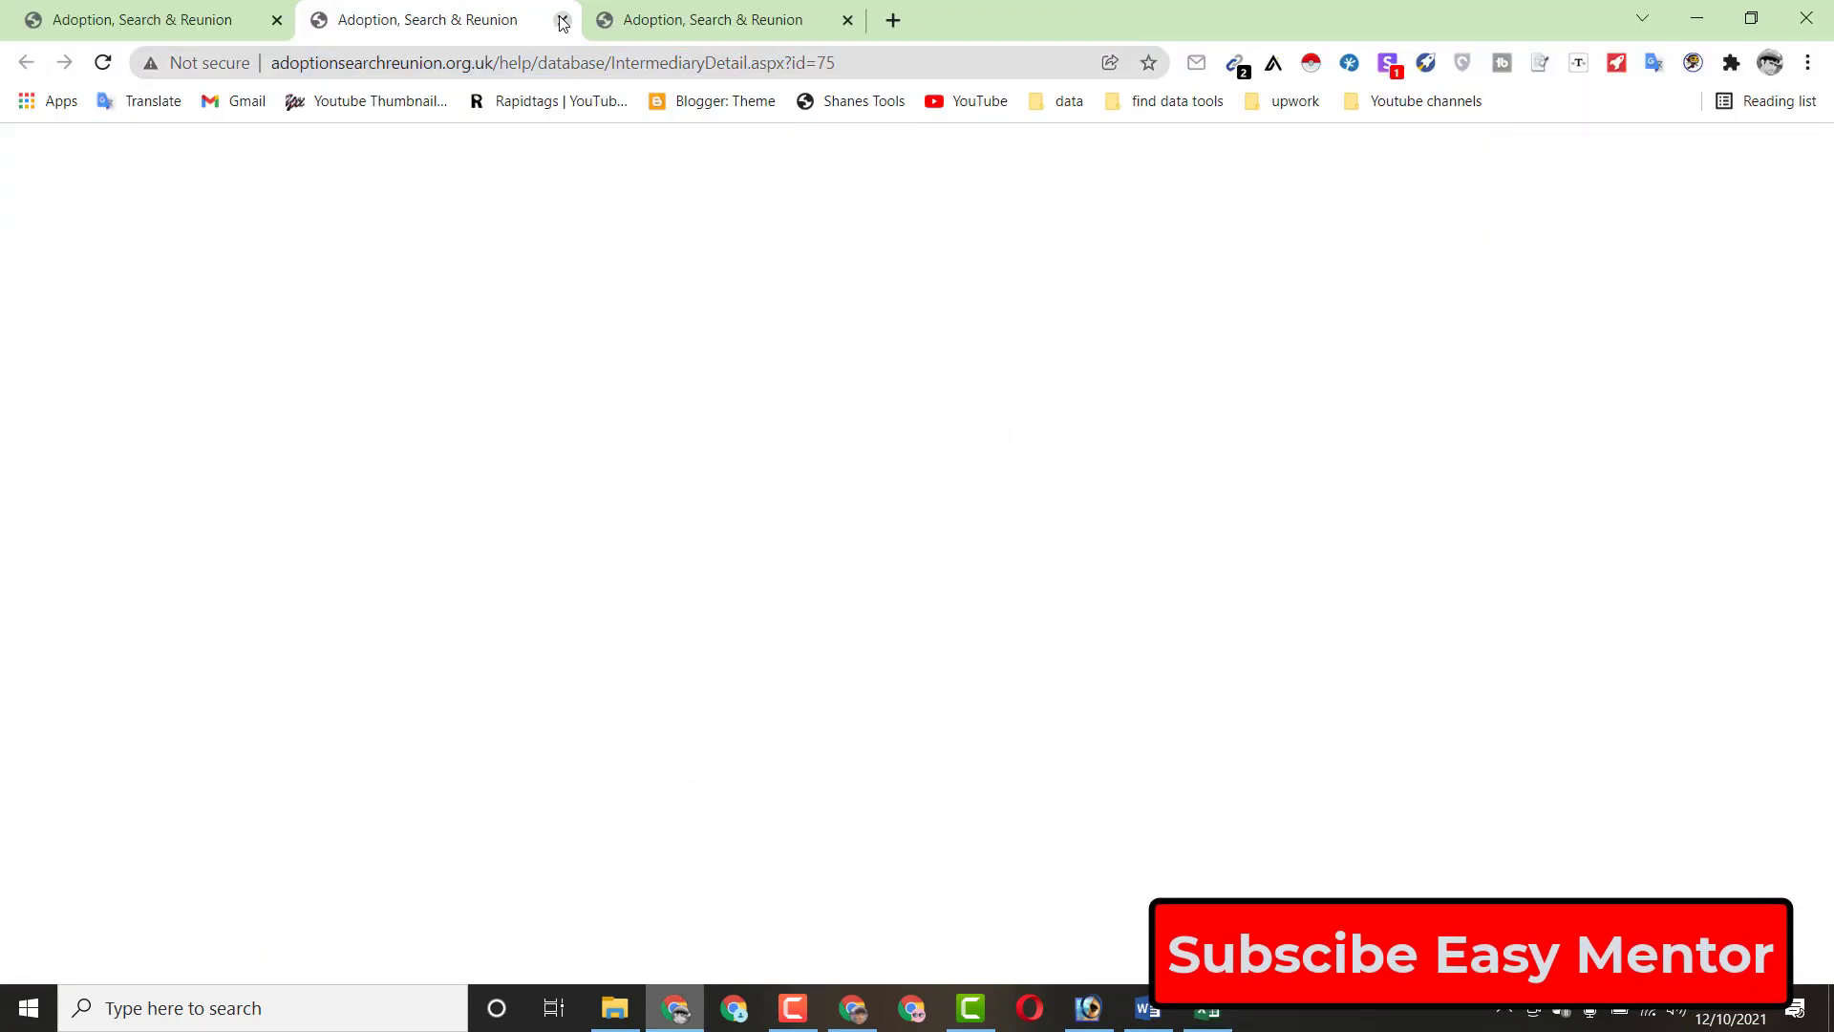
left_click(510, 62)
right_click(510, 63)
left_click(569, 196)
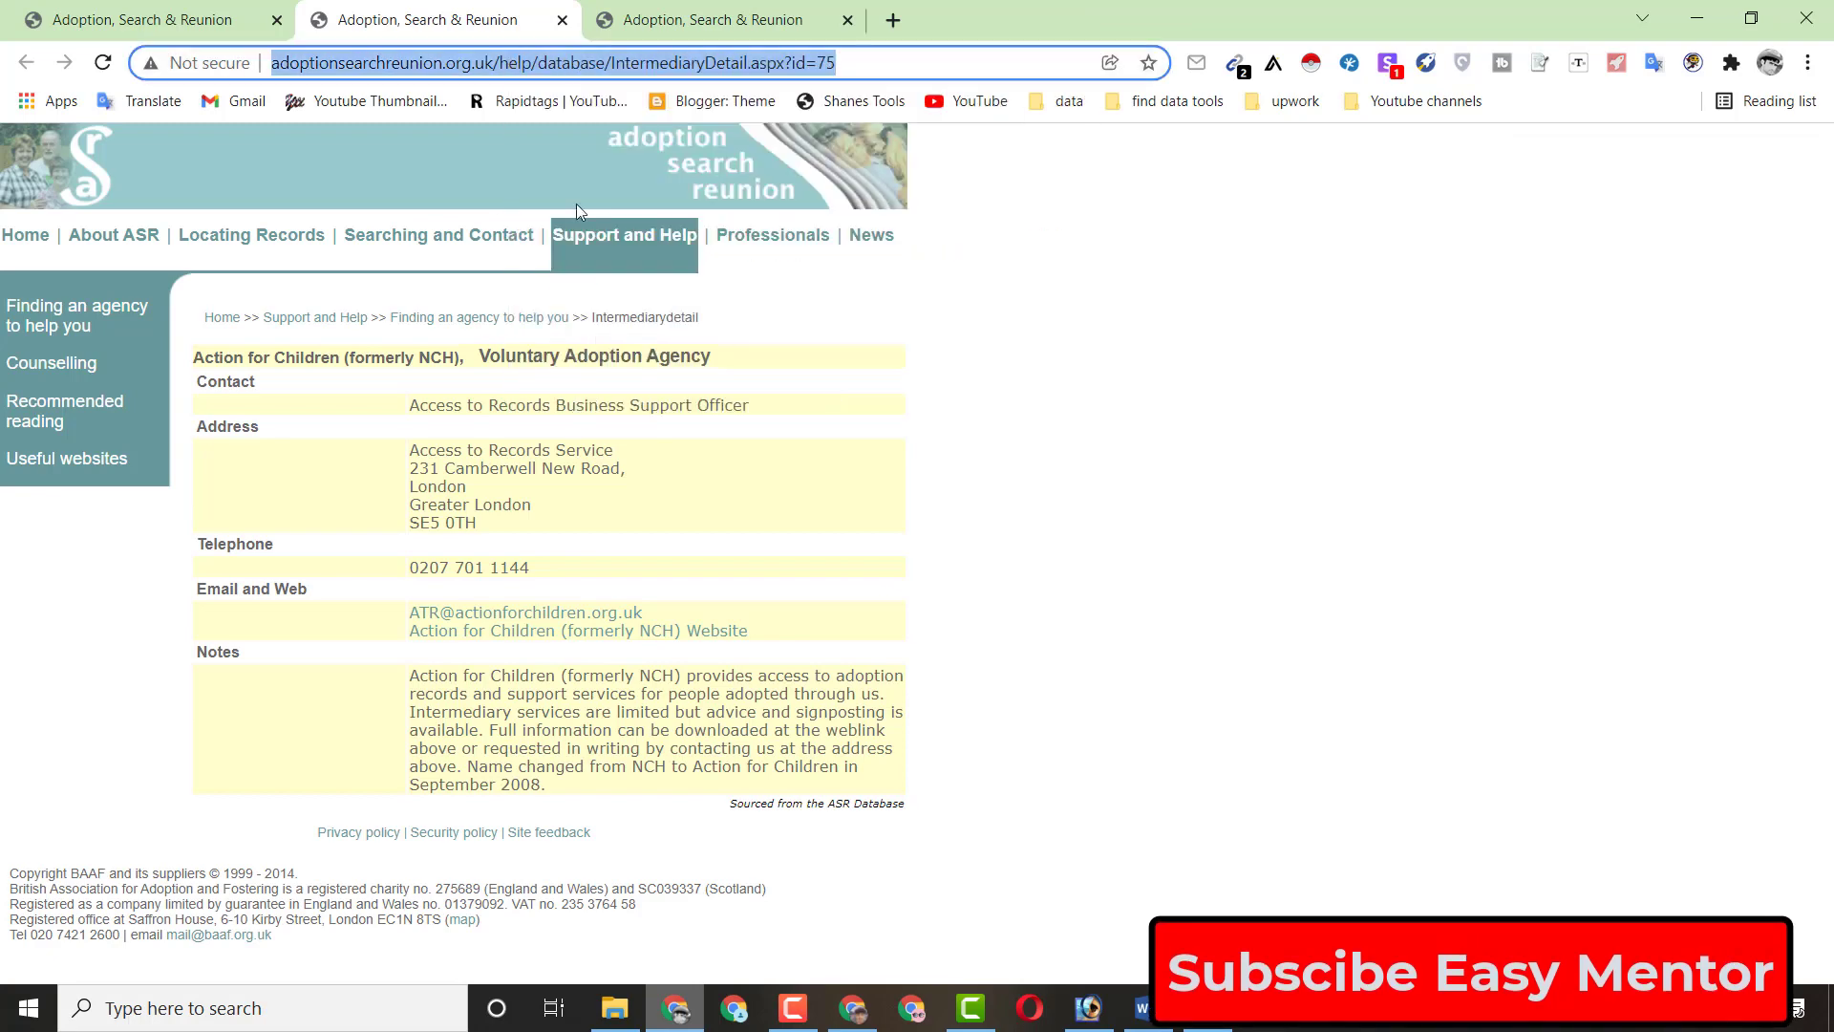
left_click(676, 1008)
key("Return")
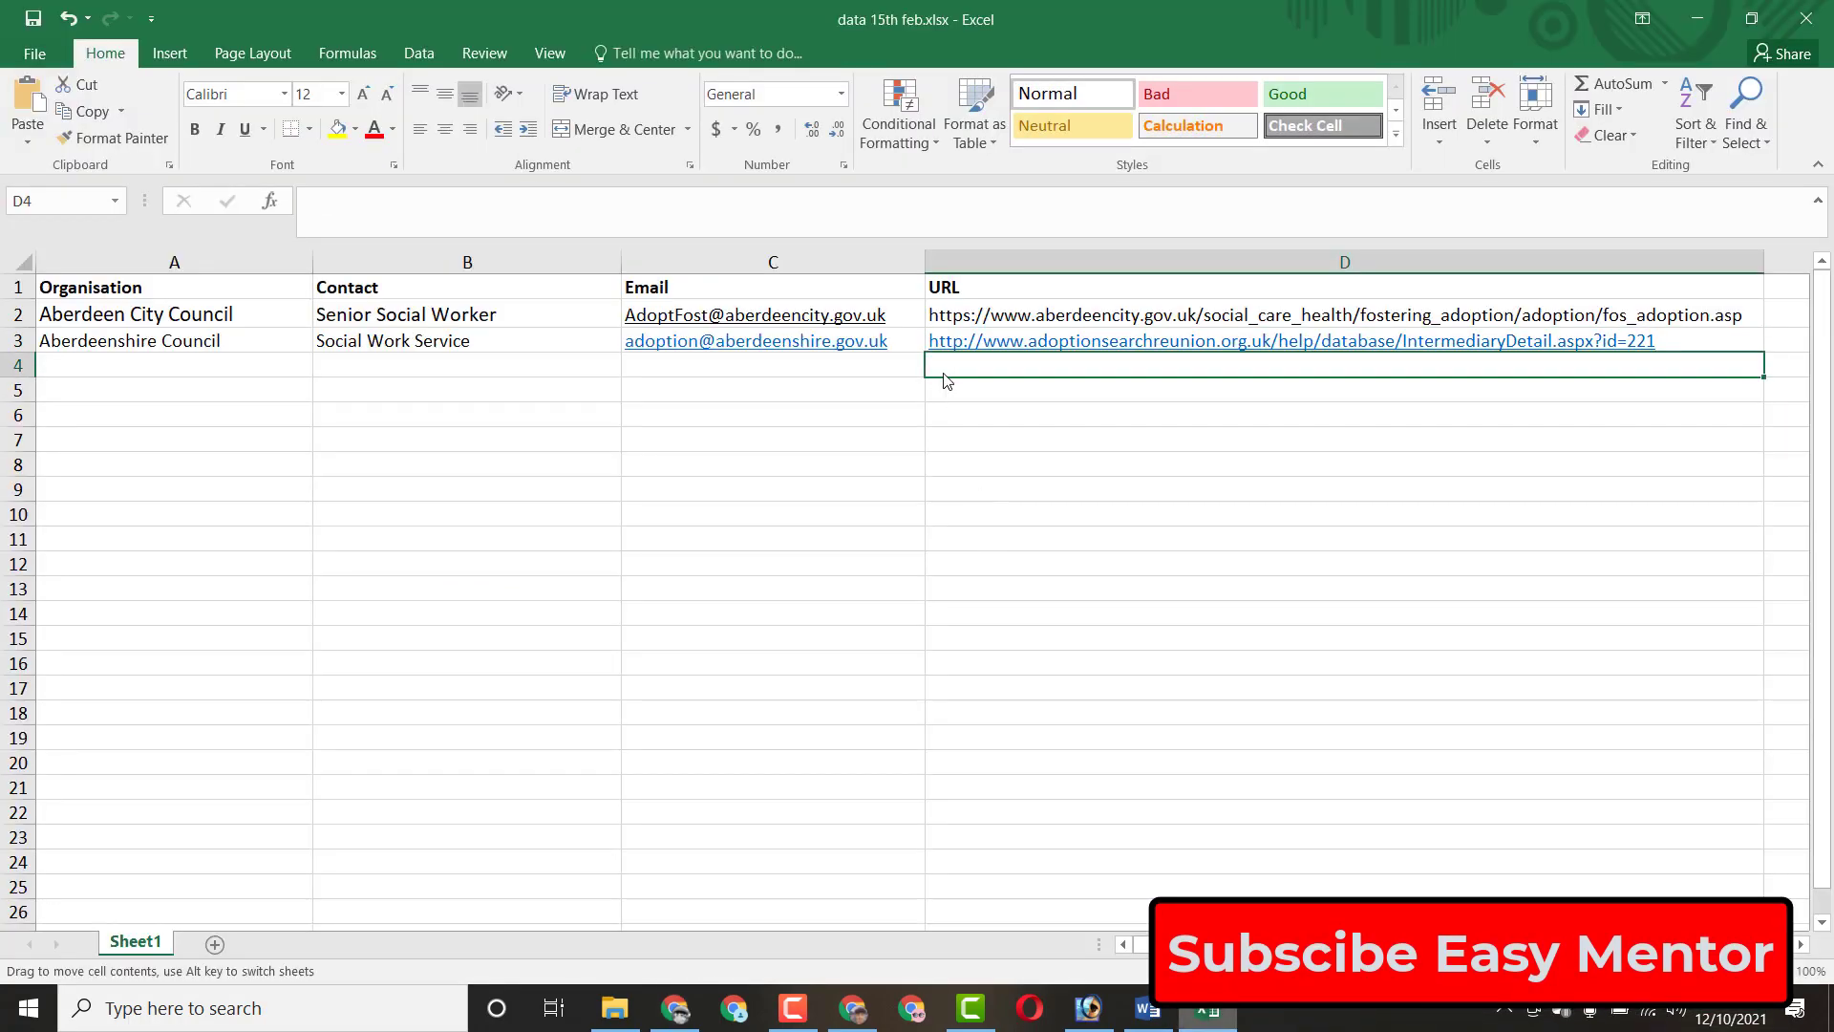
right_click(938, 369)
left_click(986, 469)
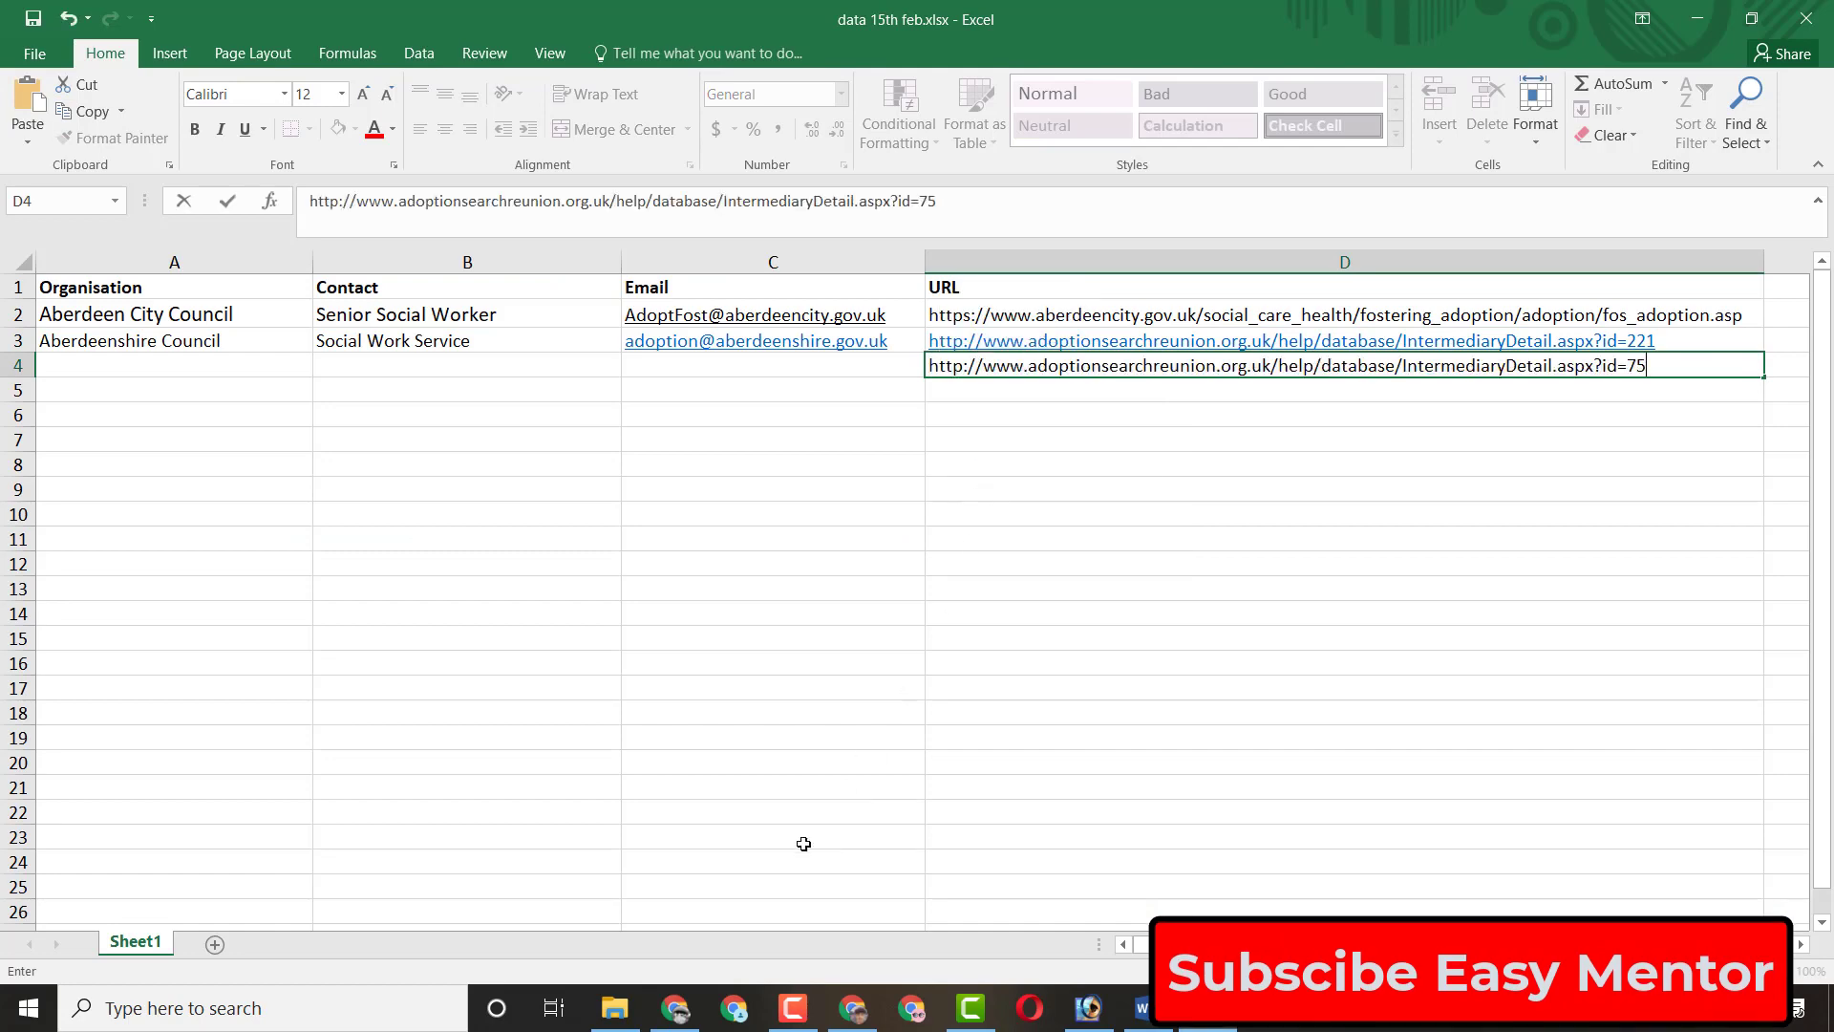
Step: Select the Action for Children heading text on its page and pick cell A4 for it
left_click(675, 1008)
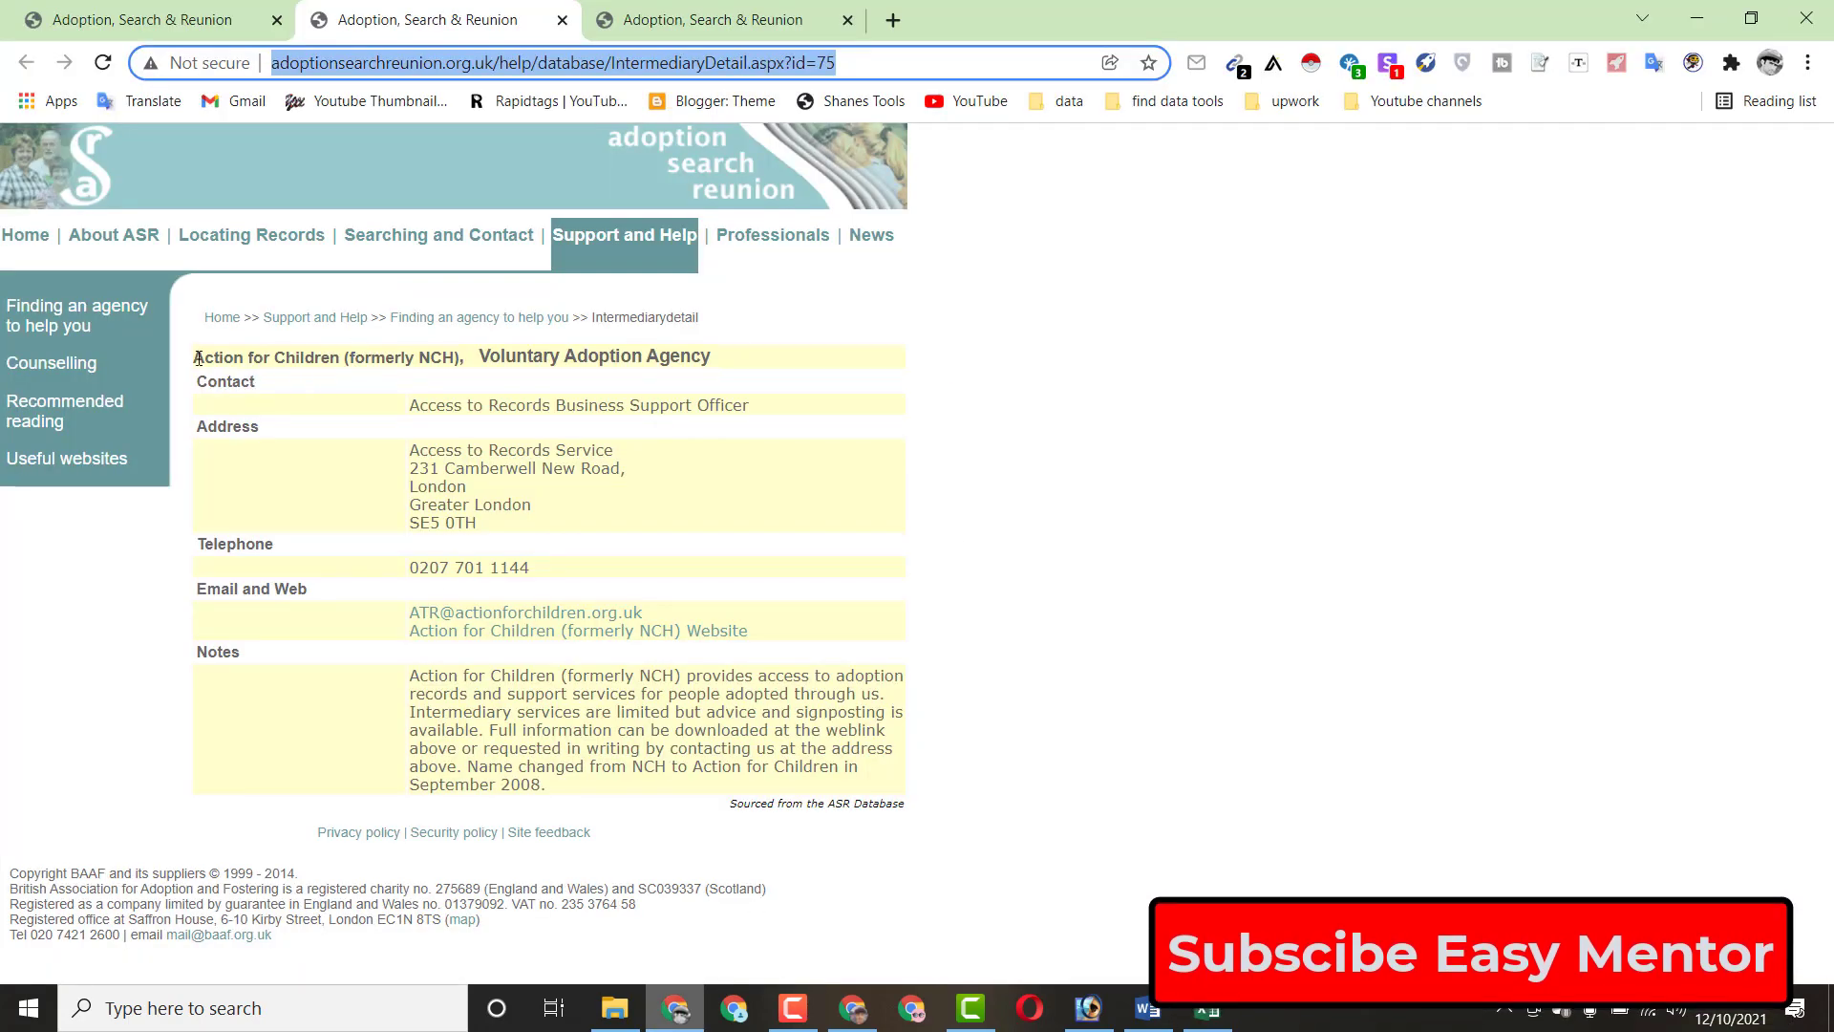
left_click_drag(198, 357, 461, 351)
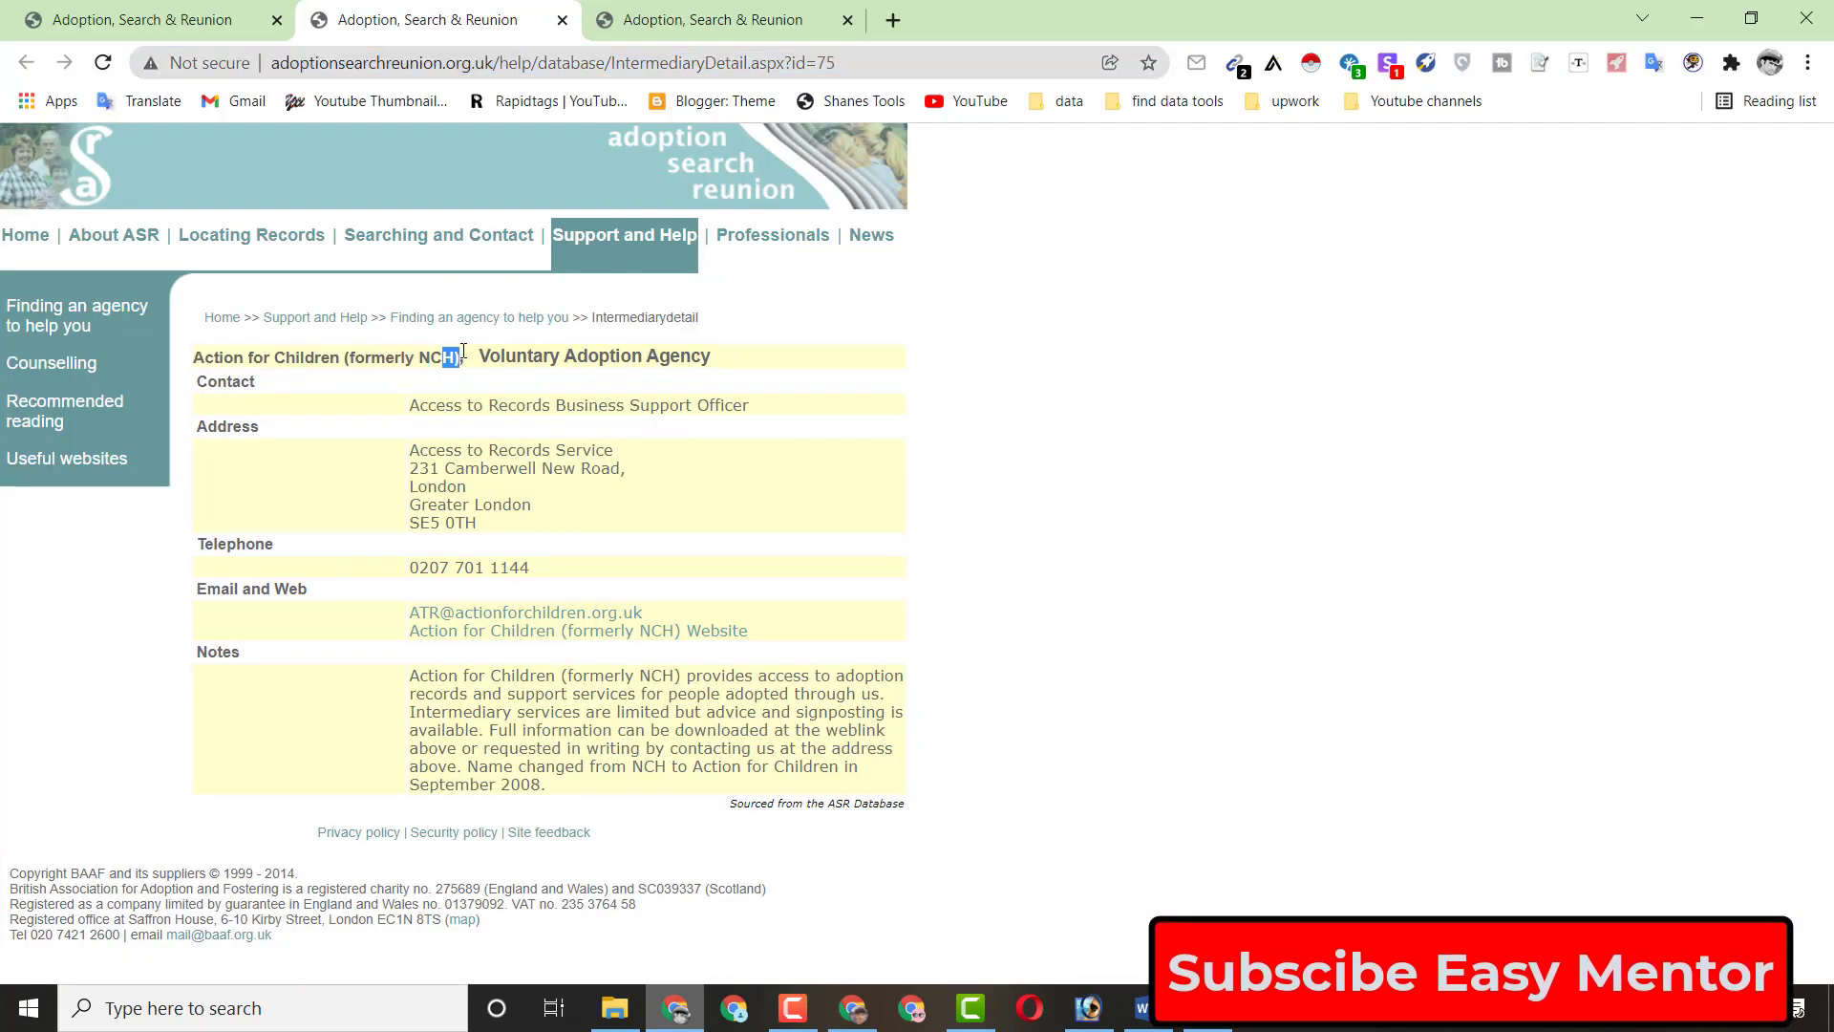
right_click(456, 353)
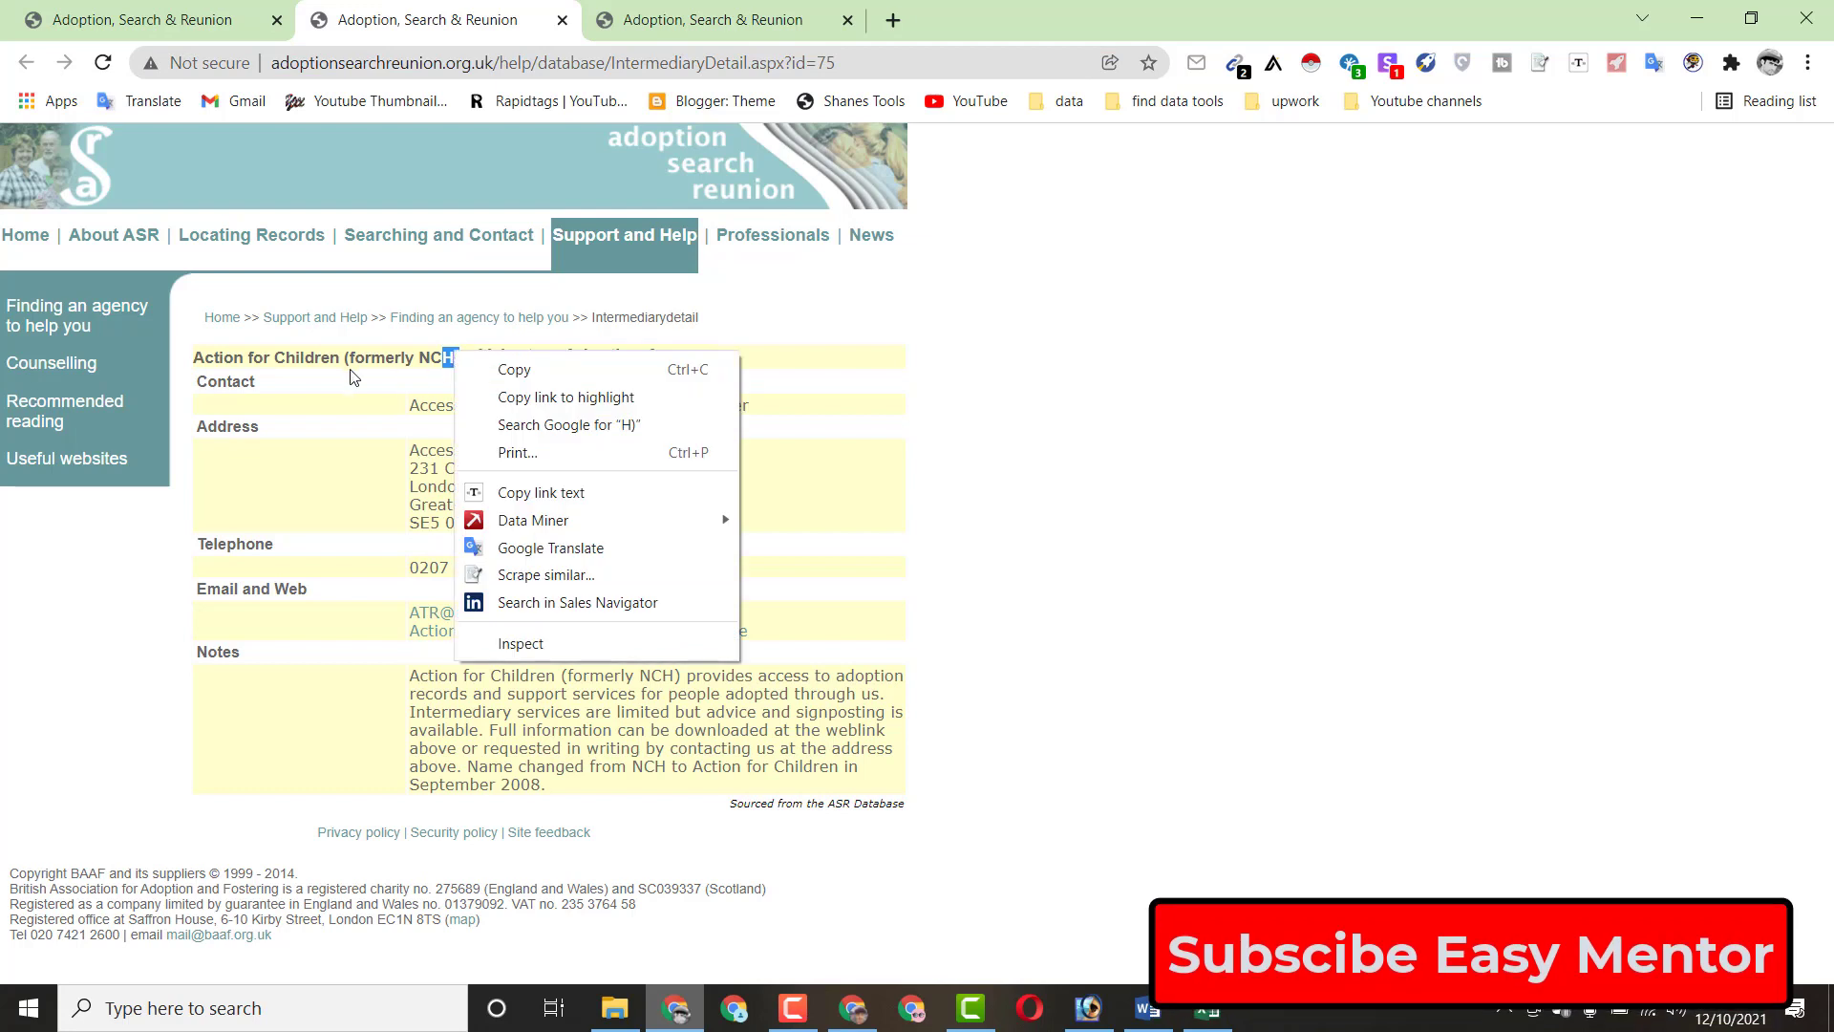
left_click(203, 362)
left_click_drag(196, 359, 393, 383)
key("super+c")
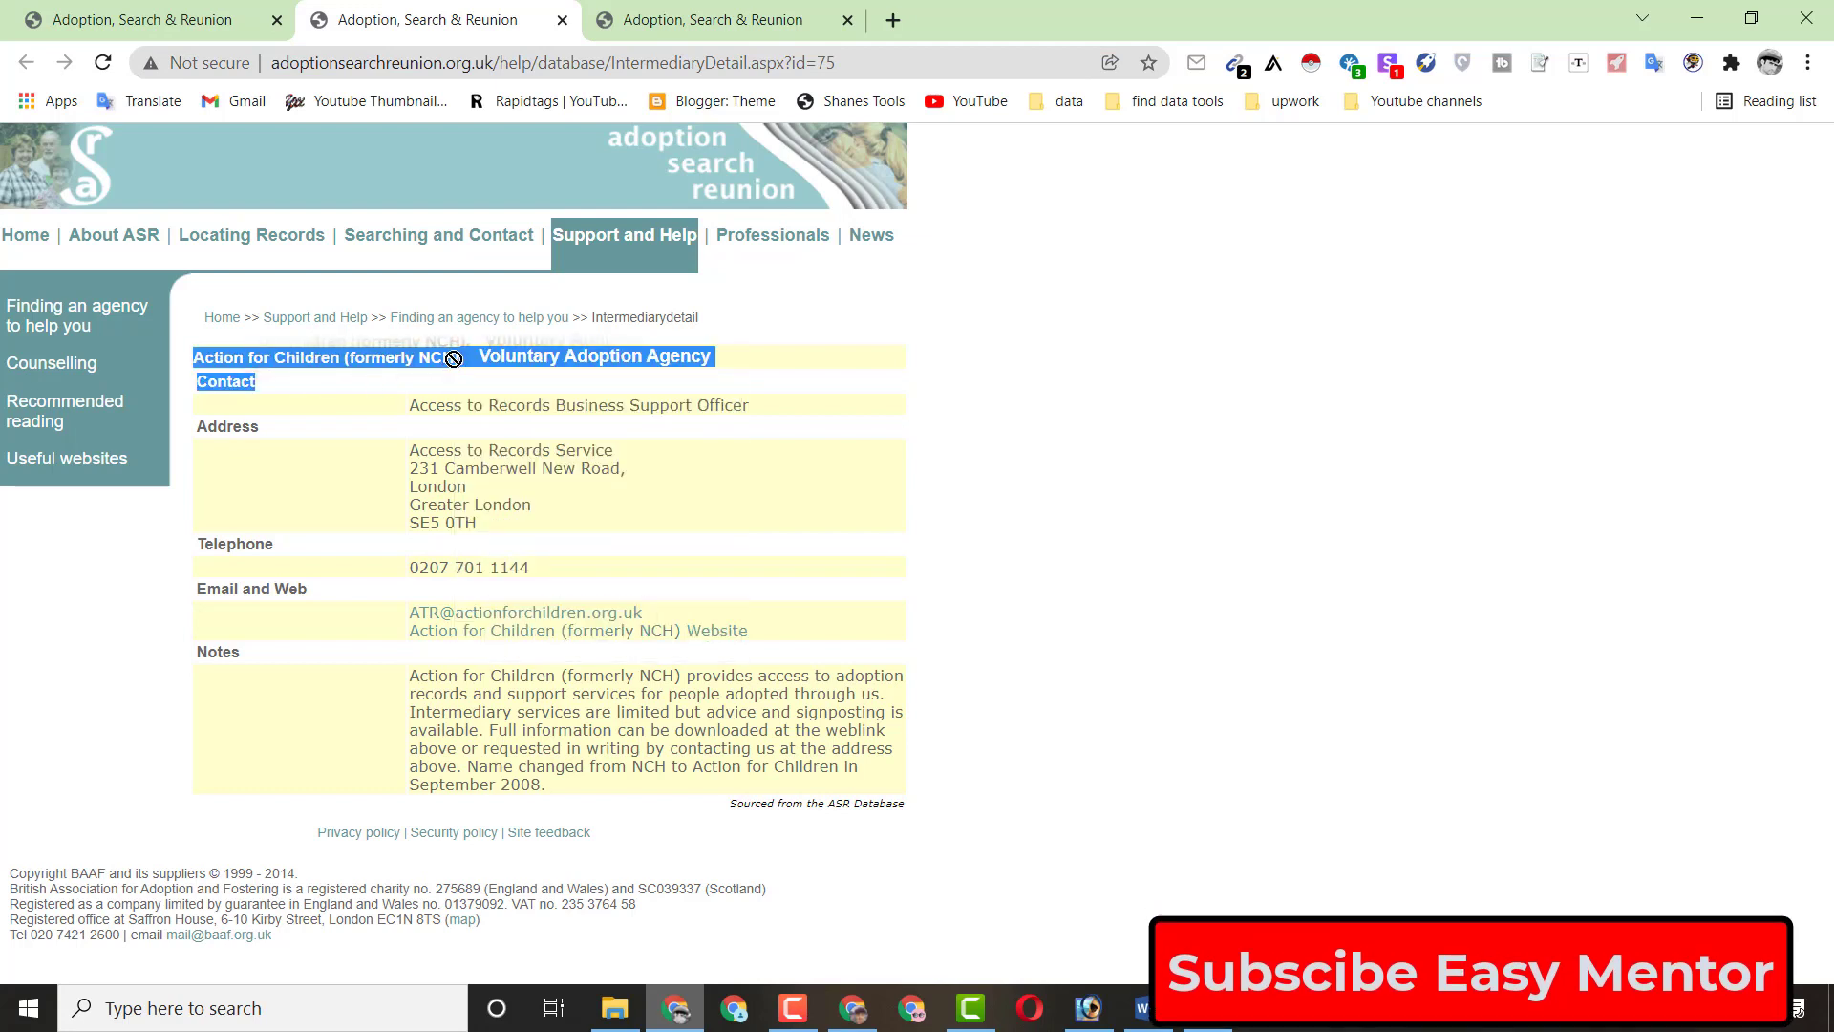
left_click(265, 379)
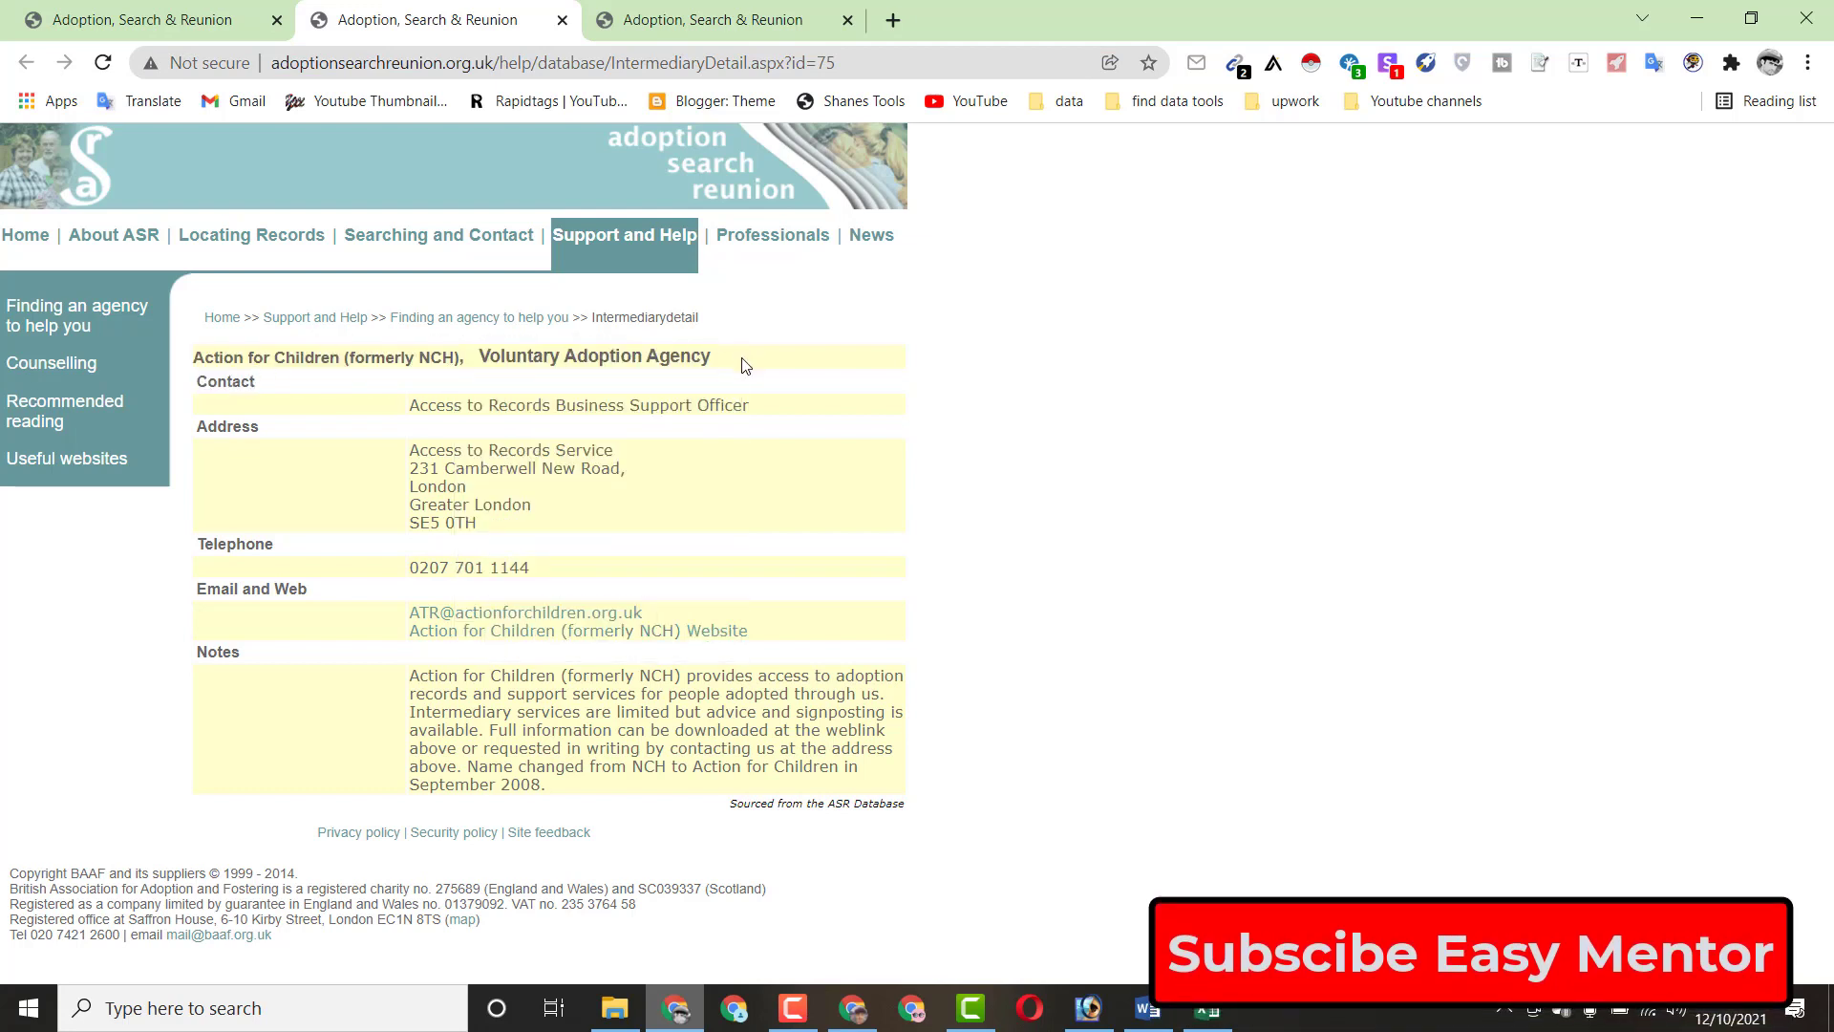
left_click_drag(745, 366, 204, 363)
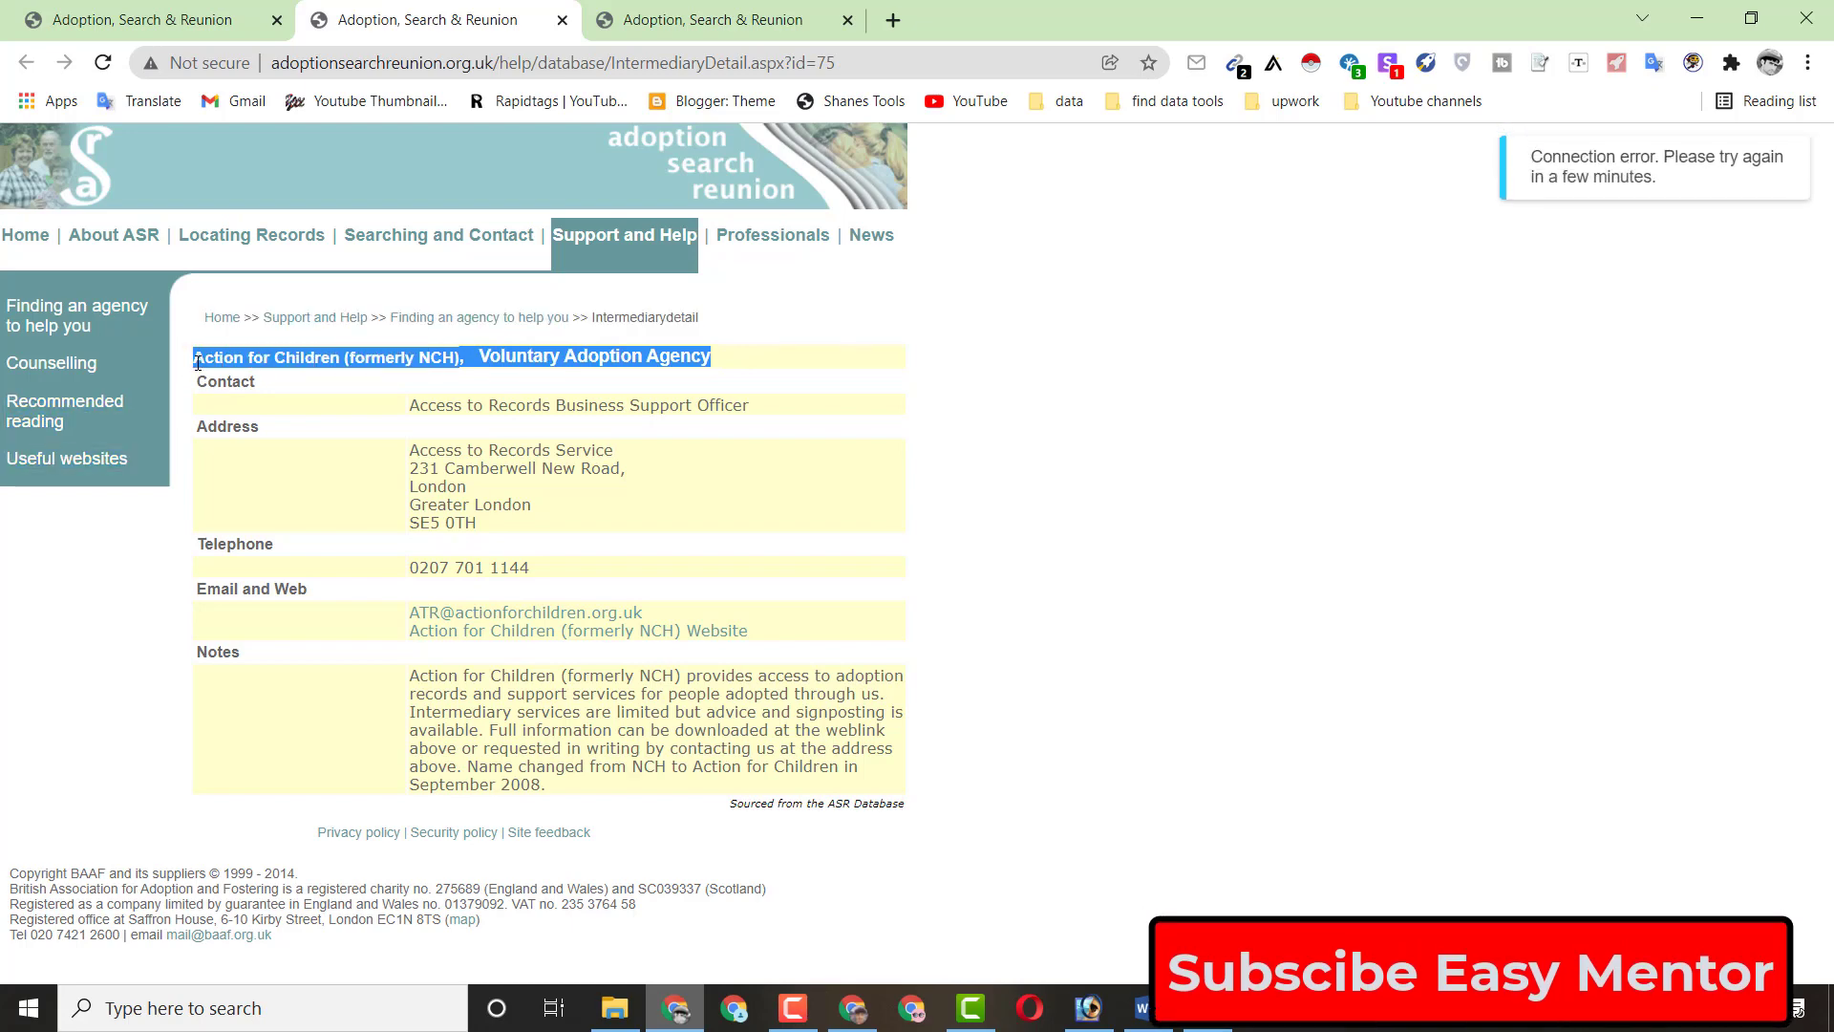
left_click(254, 378)
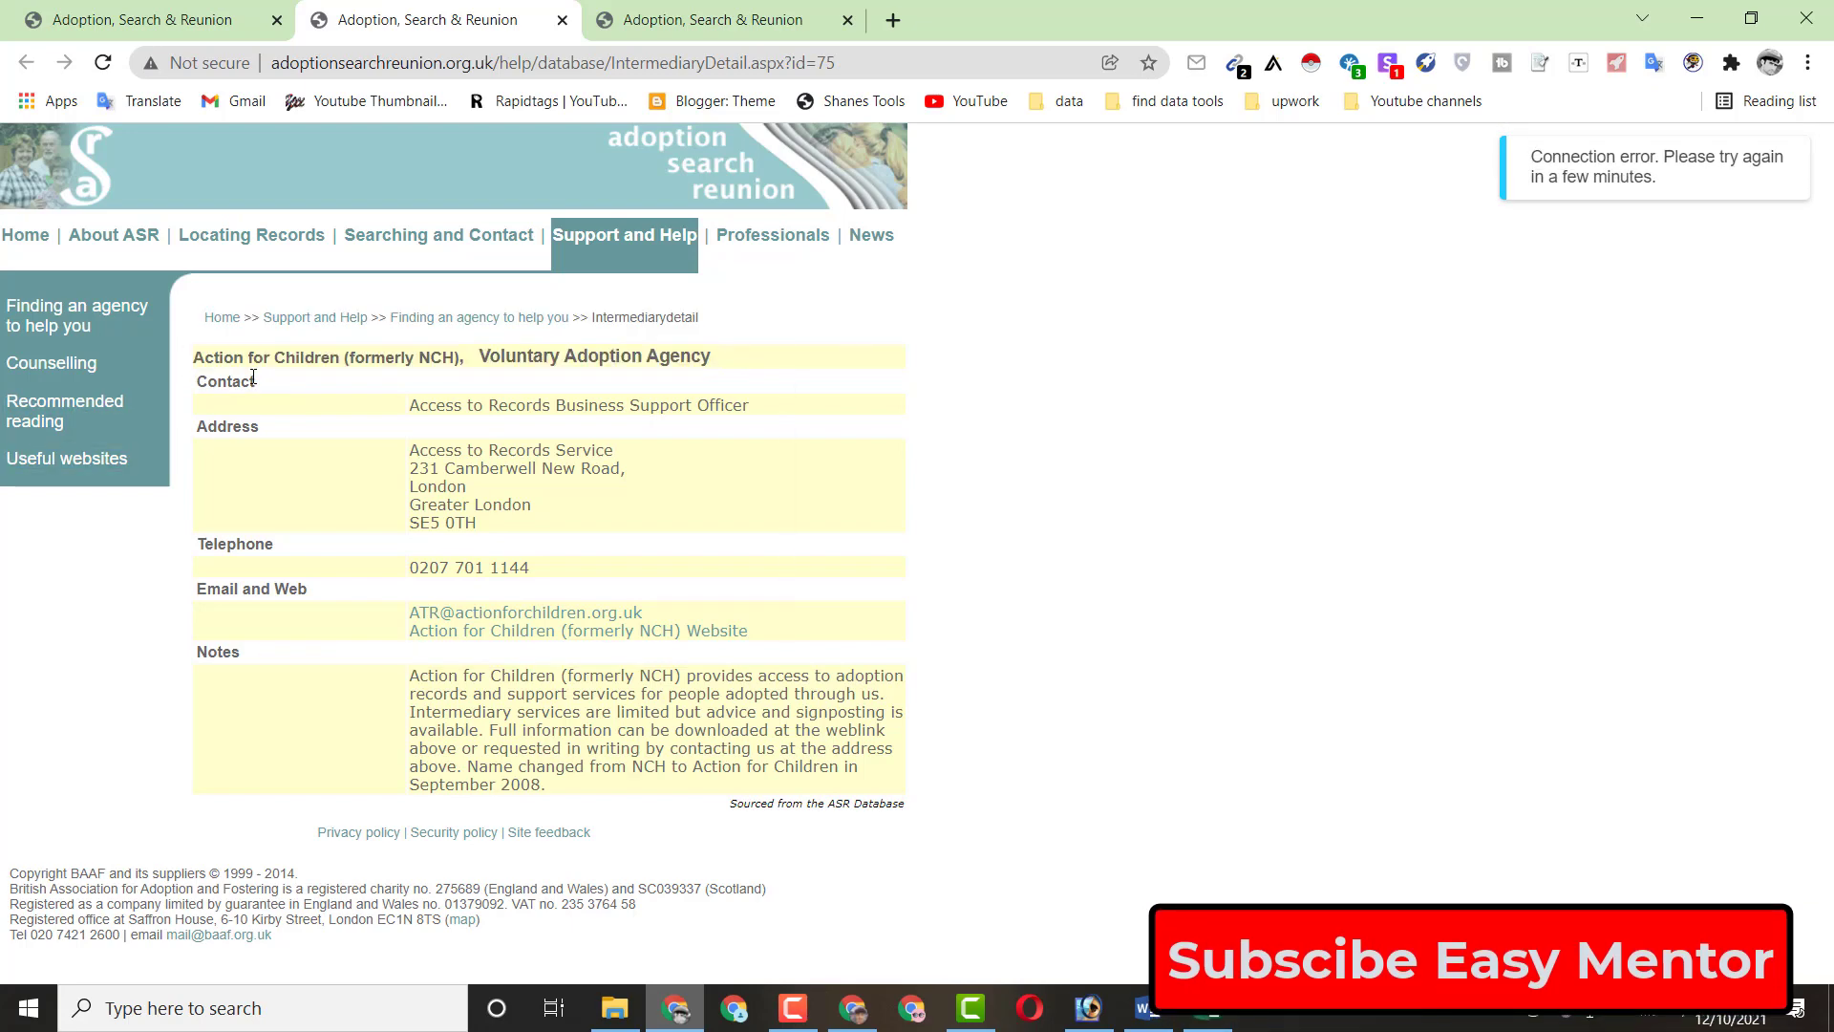
left_click(1208, 1008)
left_click(91, 363)
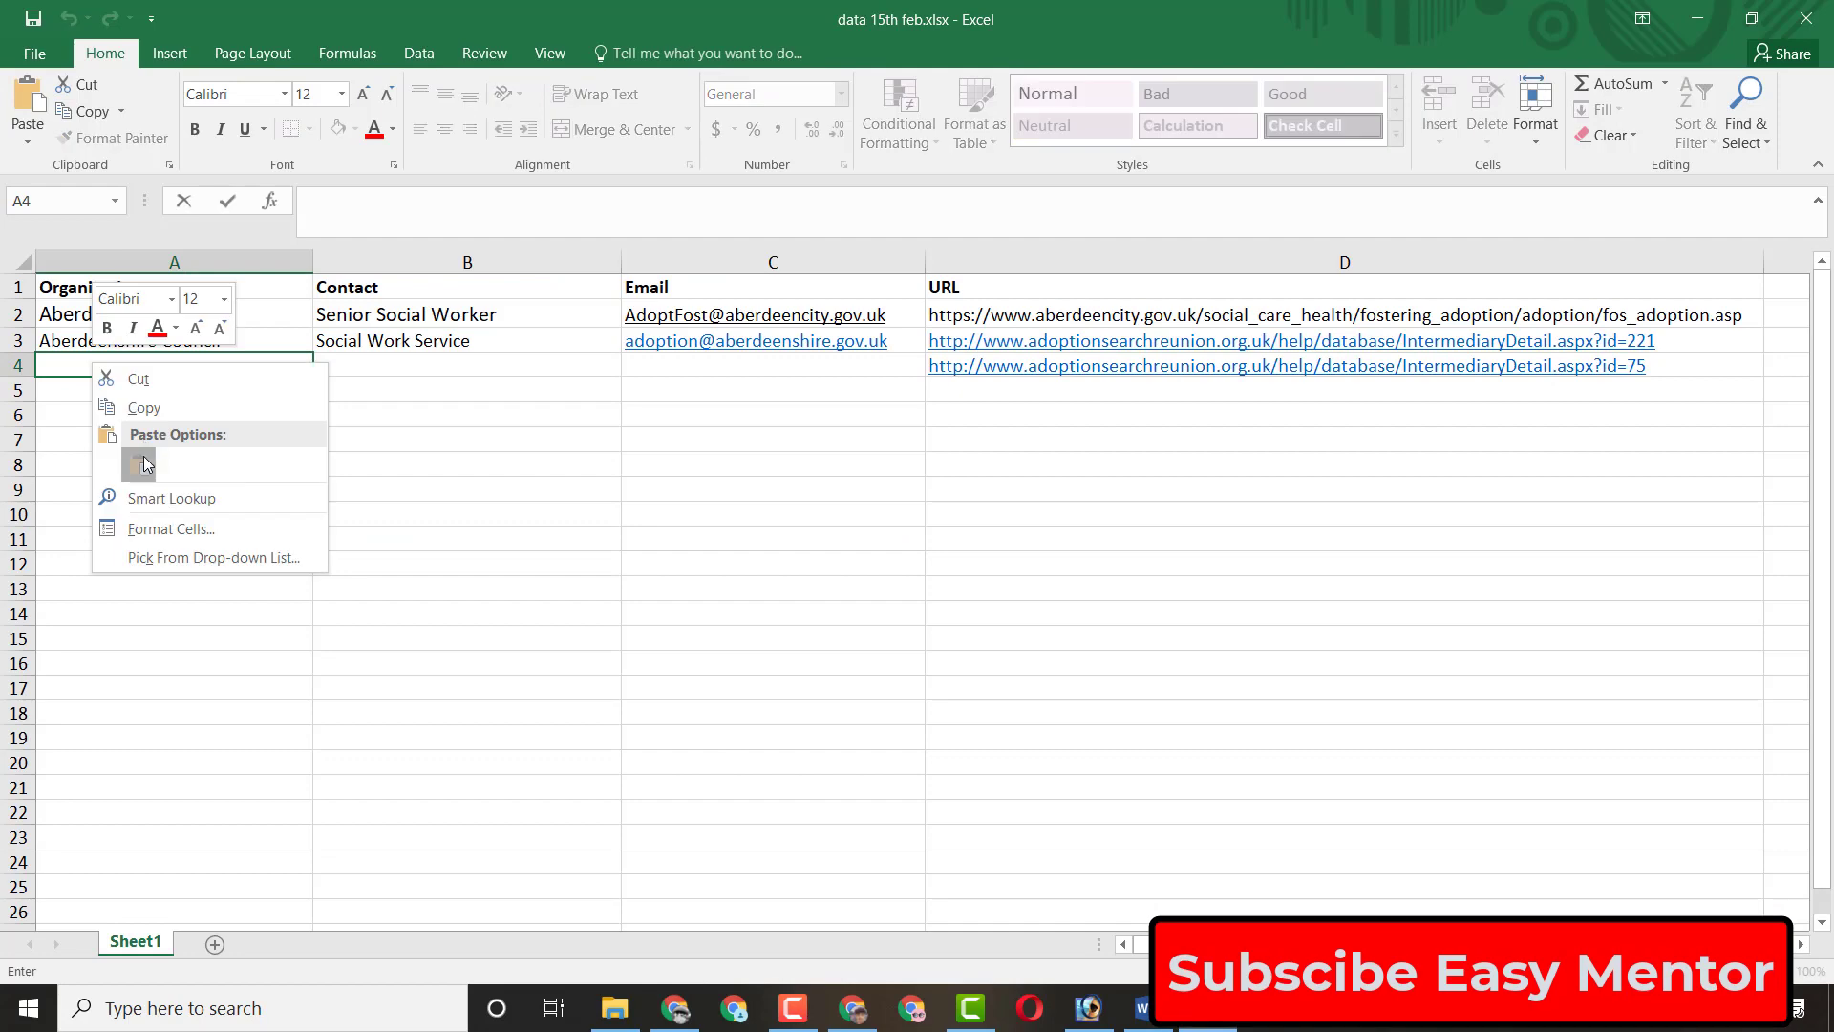
Step: Paste 'Action for Children (formerly NCH)' into A4 and copy the contact line from the agency page
left_click(139, 464)
left_click(675, 1007)
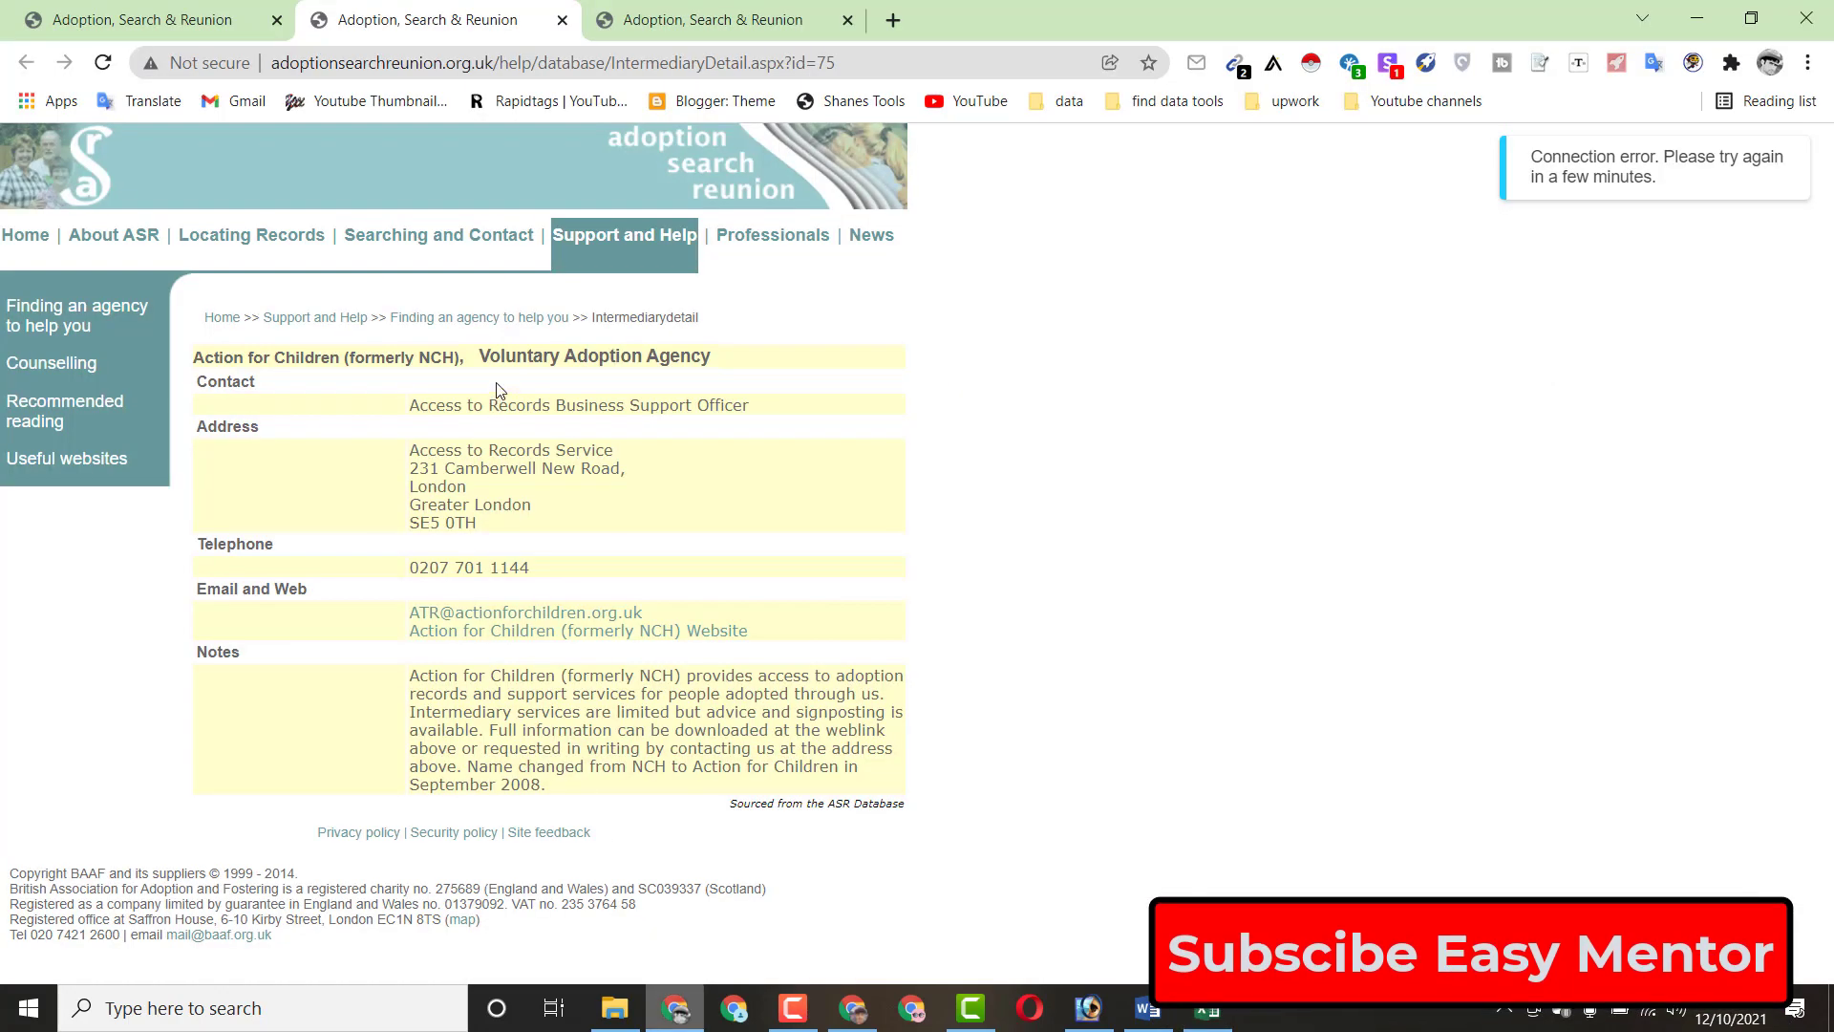
left_click_drag(409, 404, 737, 405)
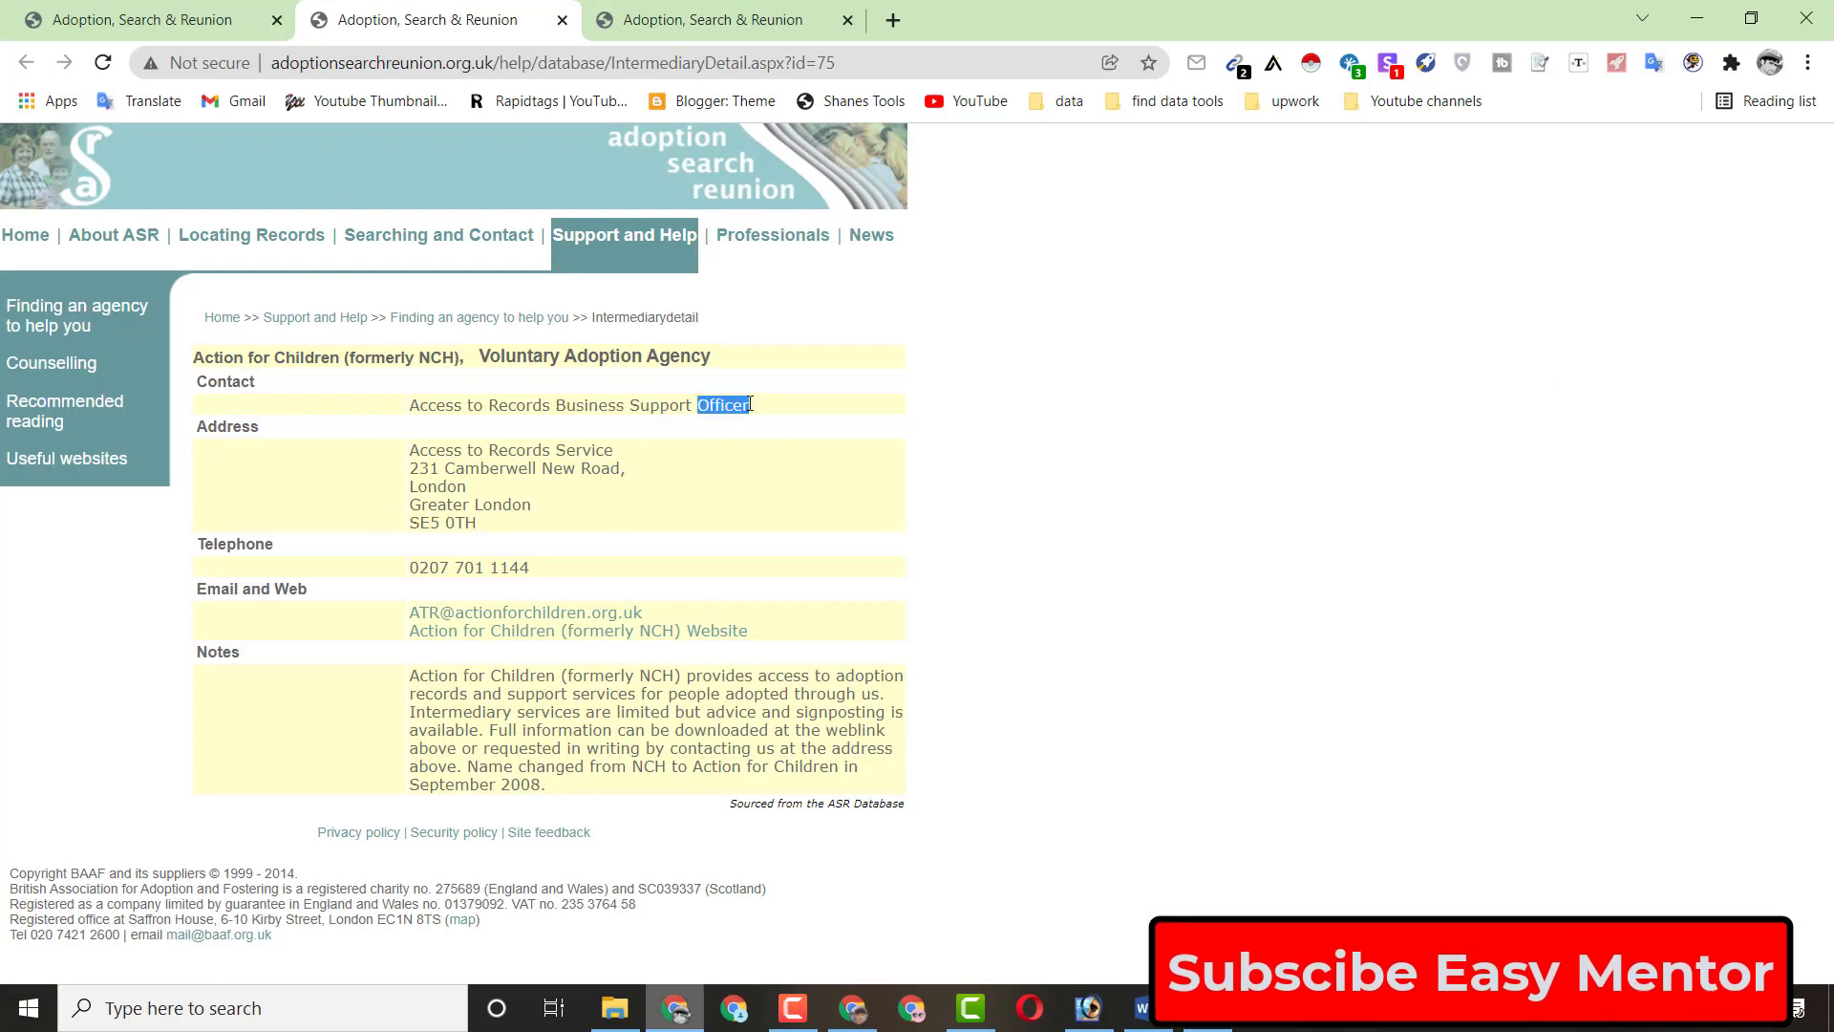
triple_click(658, 409)
key("super+c")
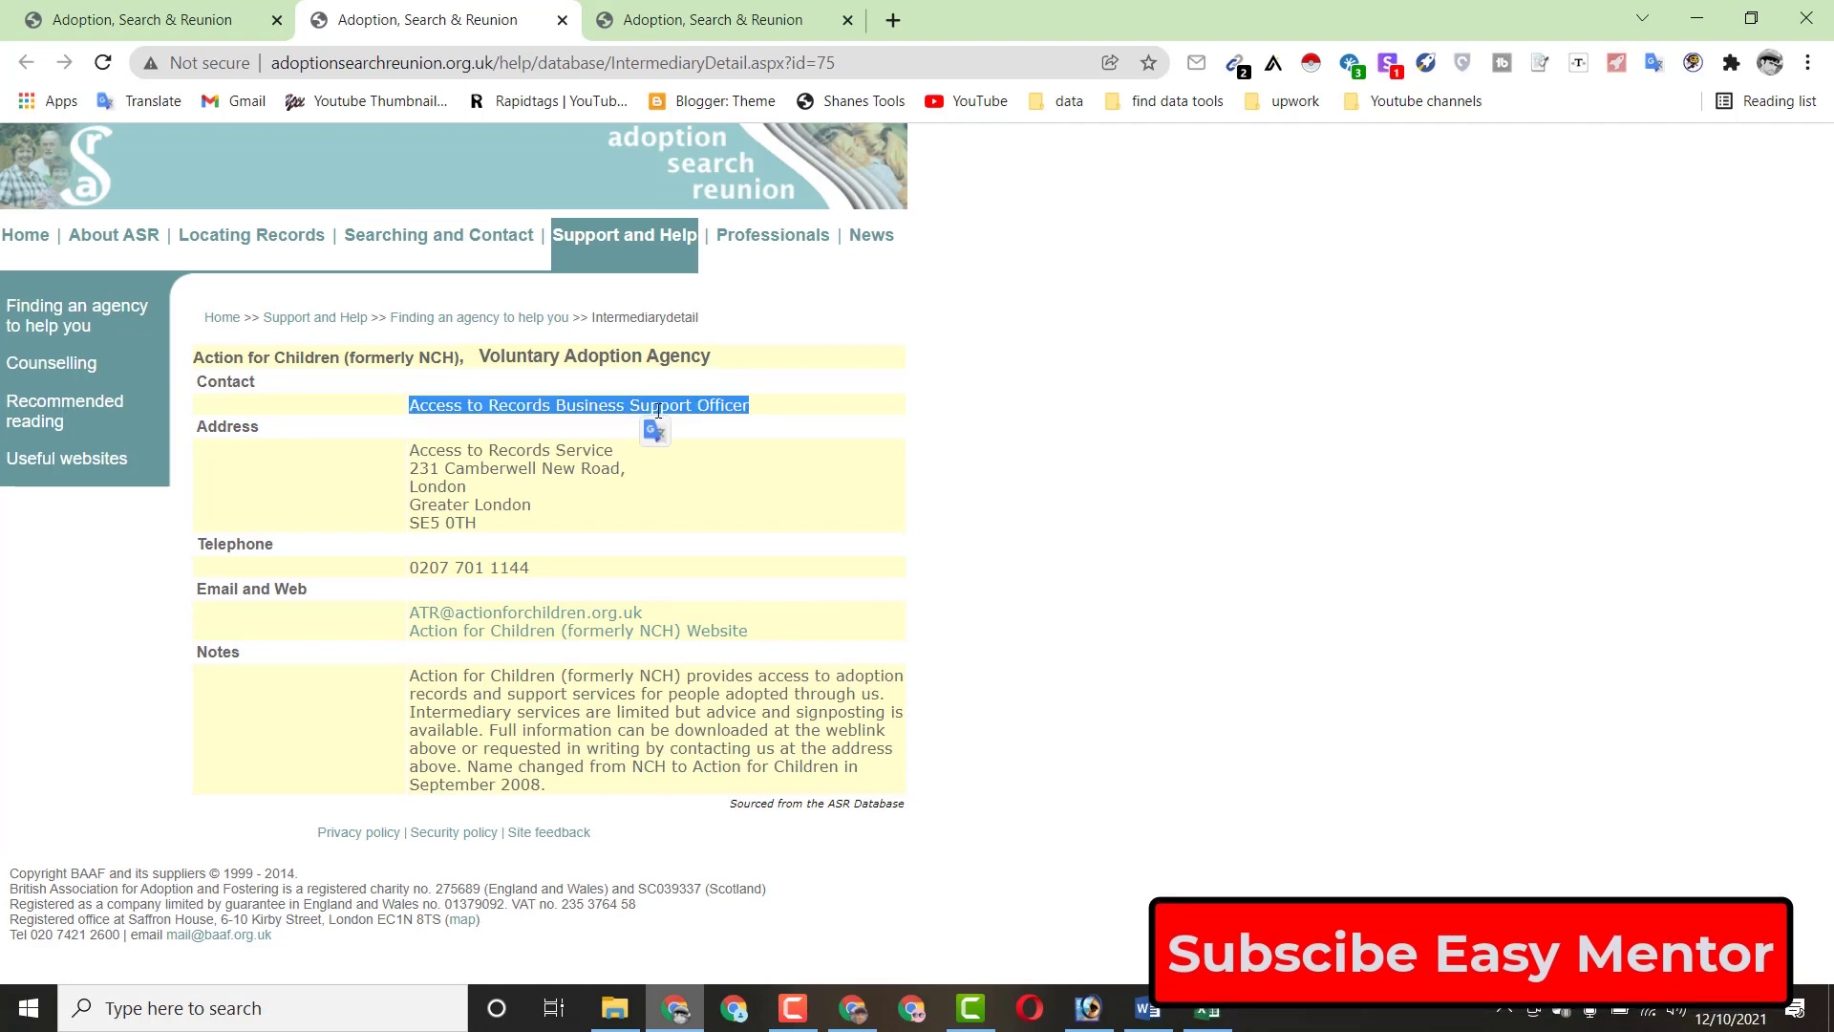
key("alt+Tab")
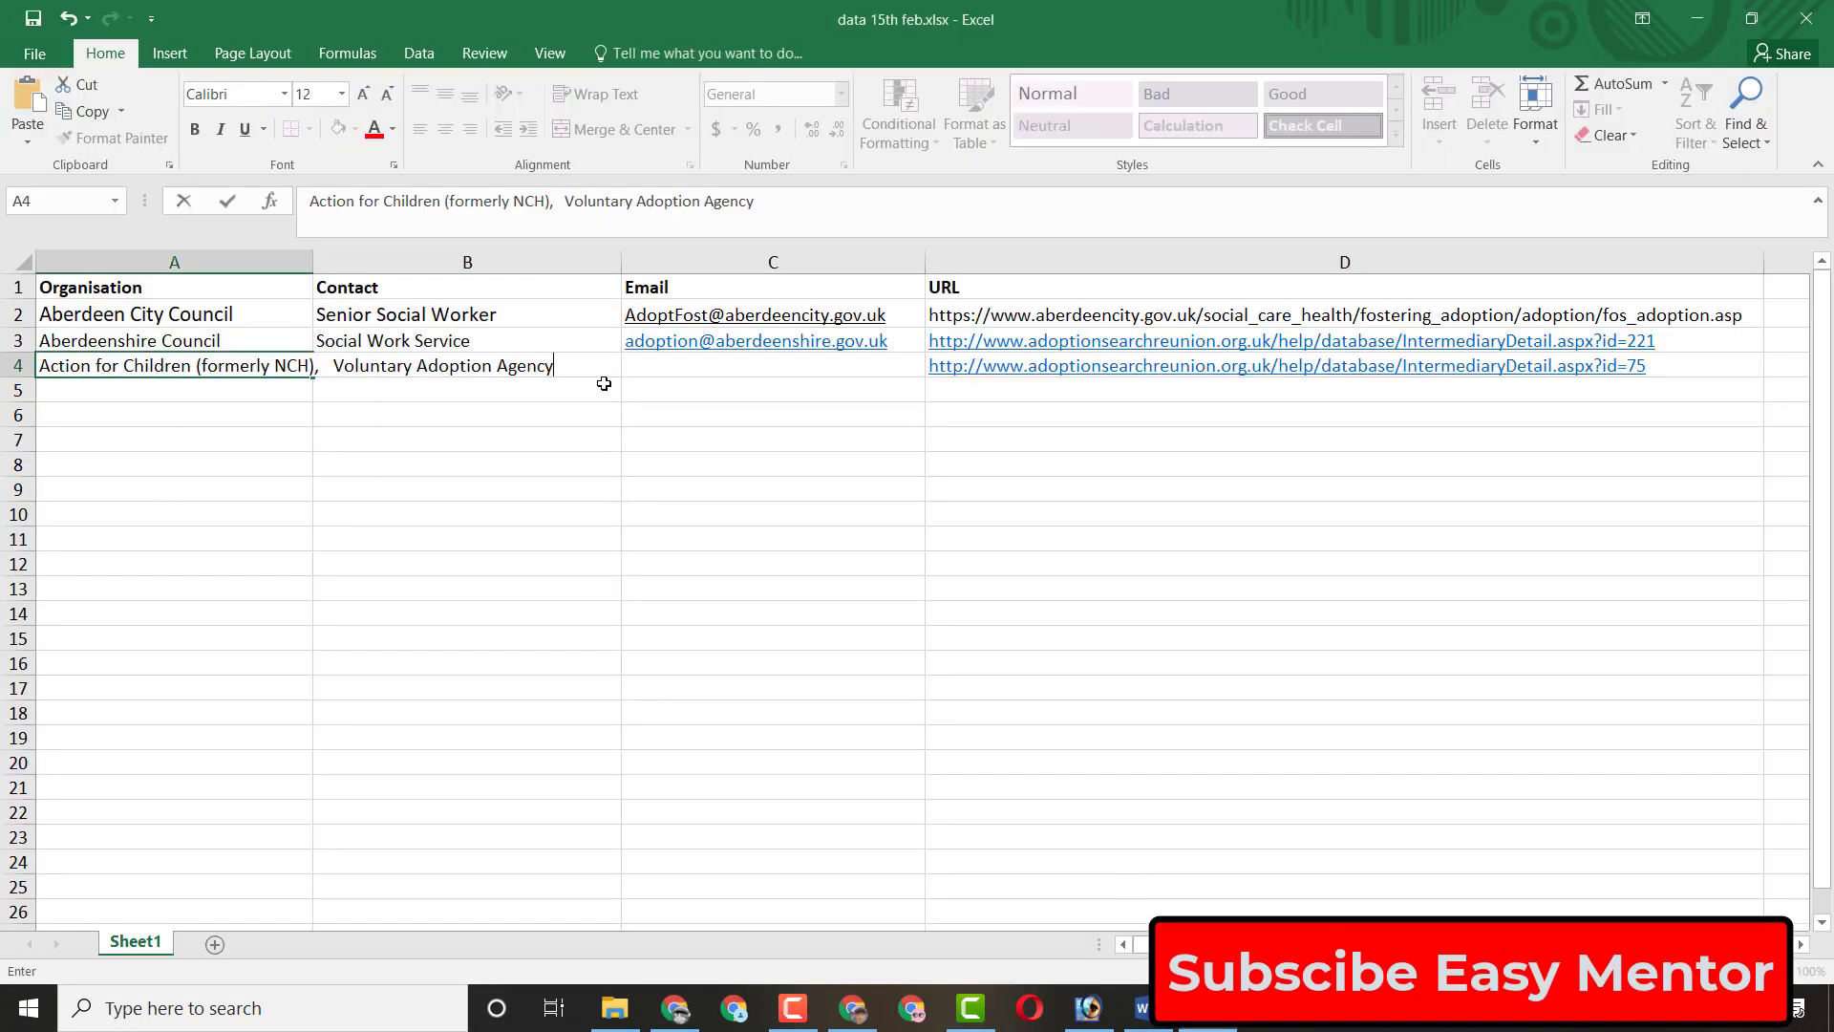
Step: Enter 'Access to Records Business Support Officer' in B4 without the trailing empty line
left_click(658, 379)
double_click(421, 366)
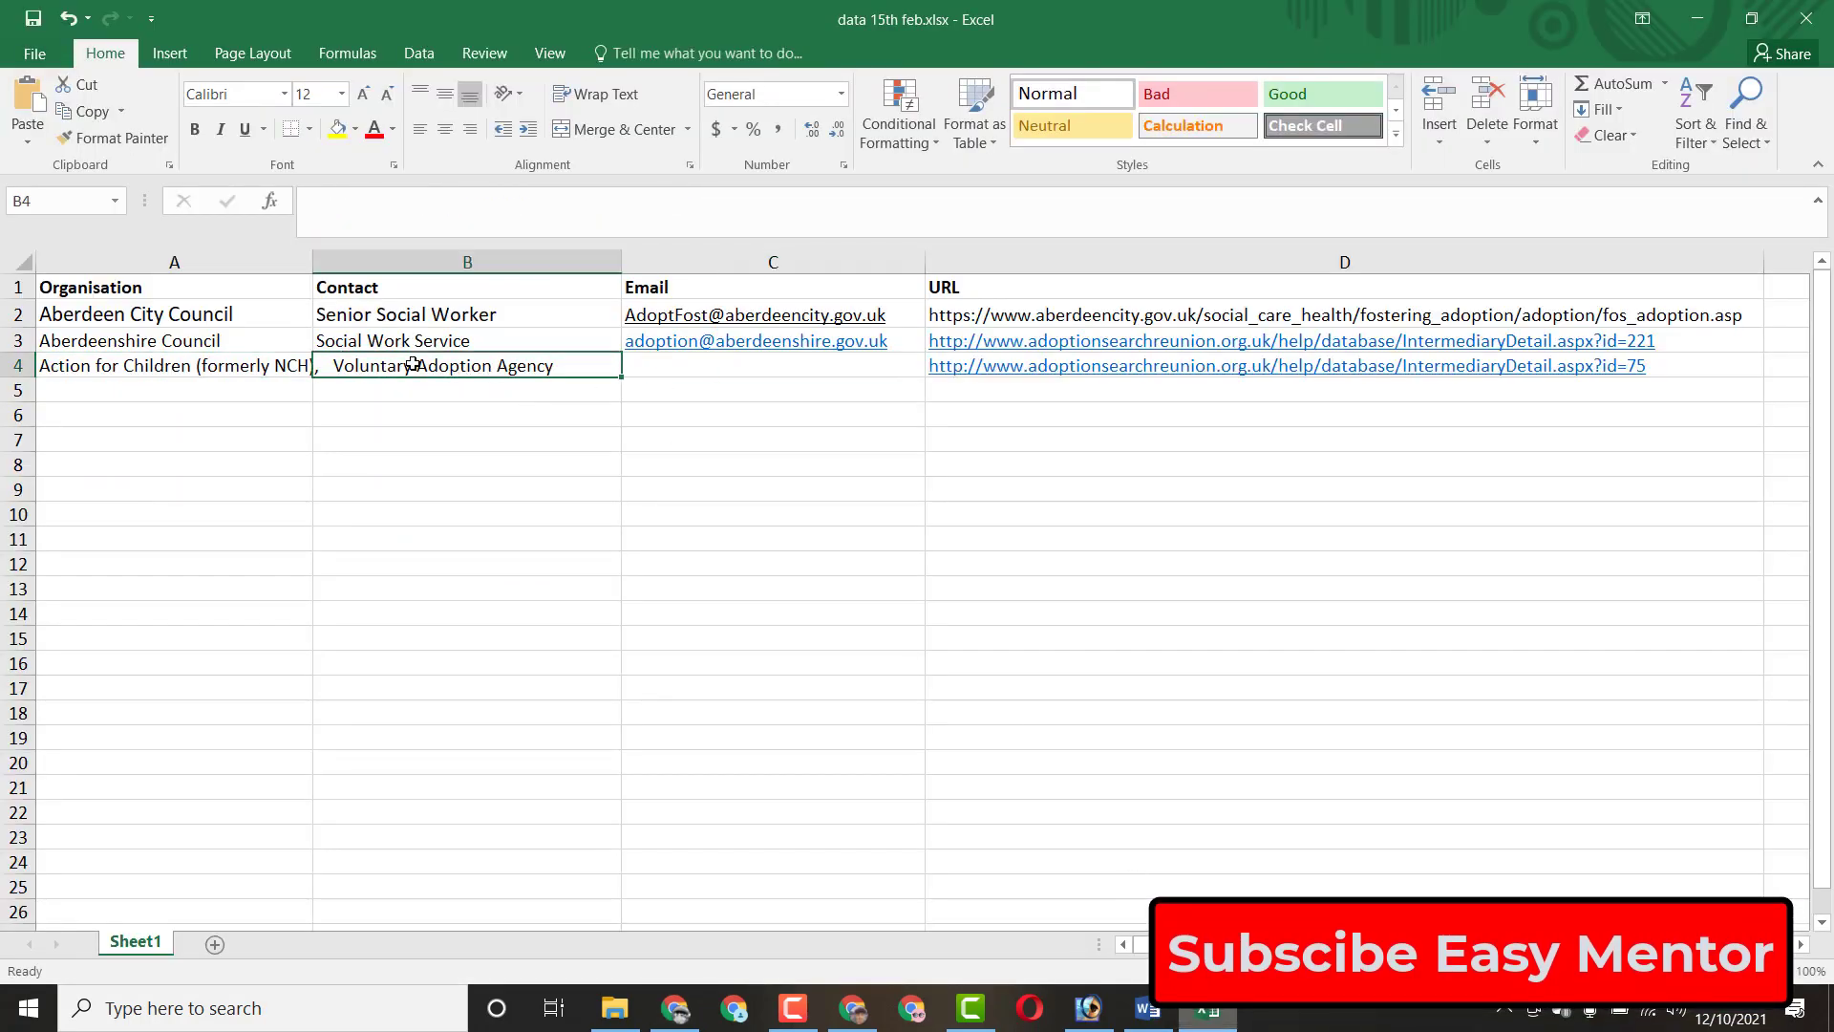
right_click(416, 365)
left_click(462, 466)
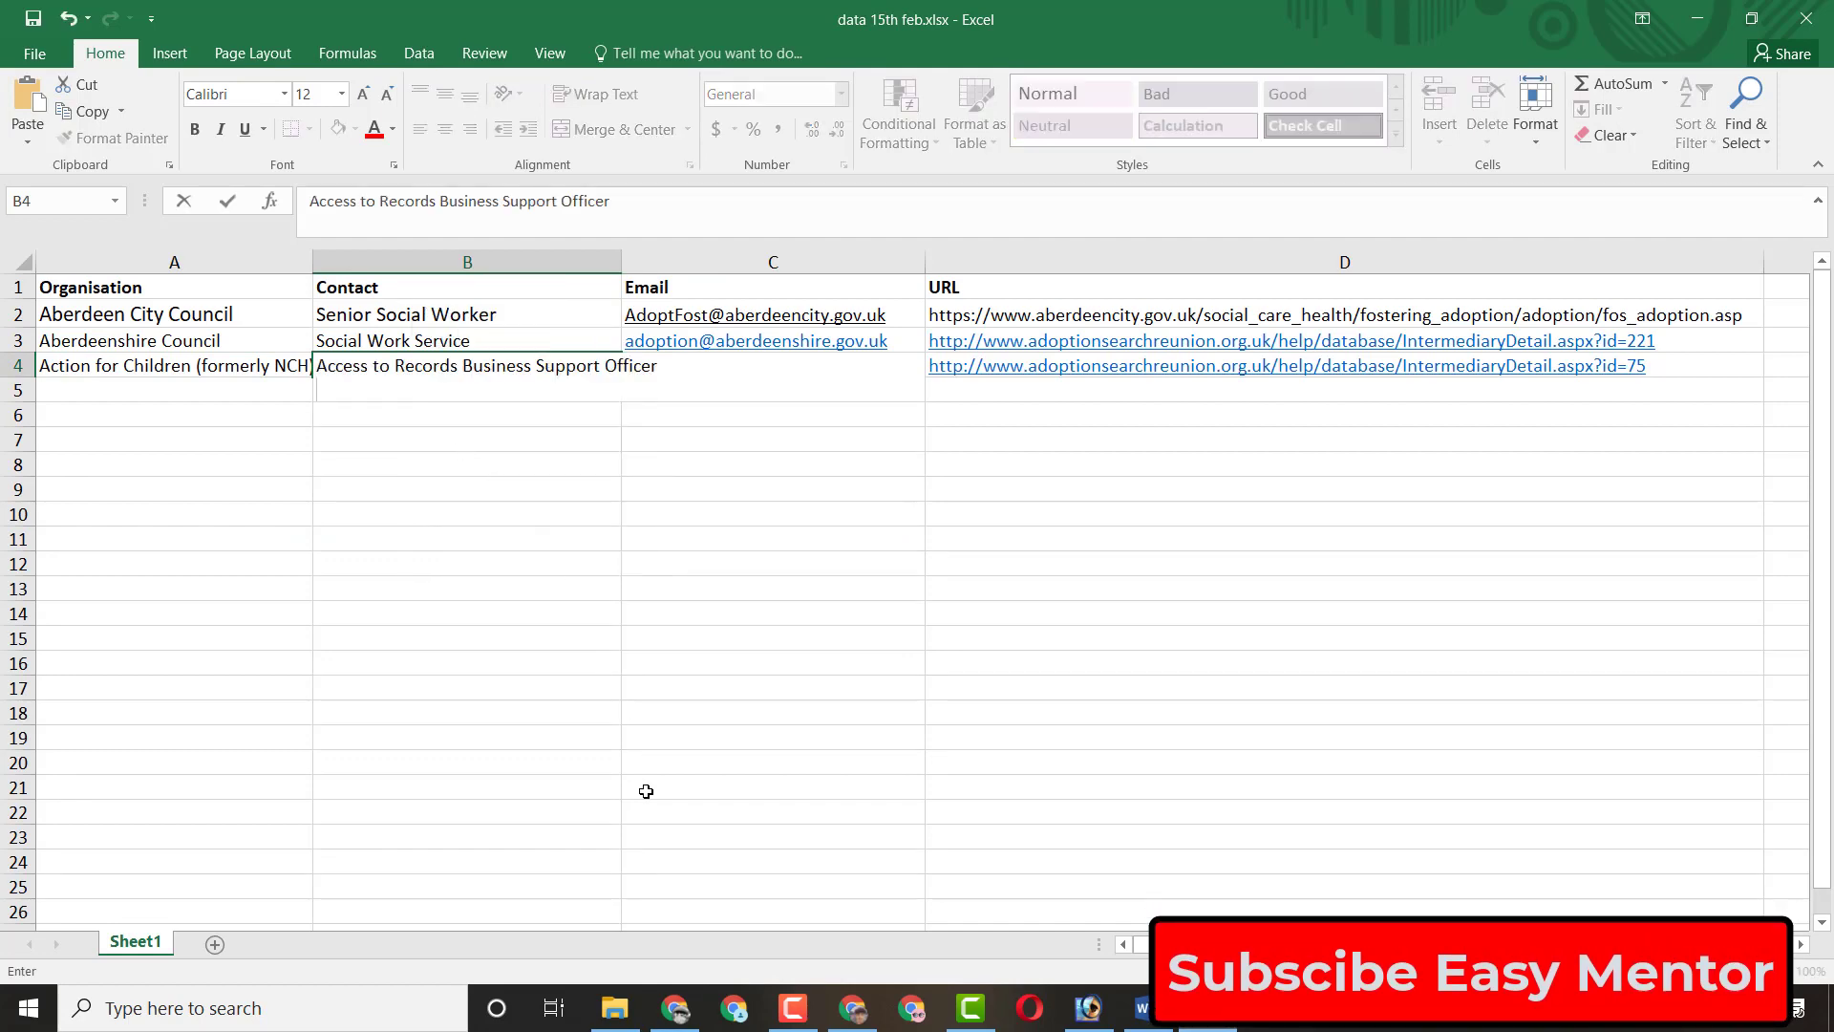
key("BackSpace")
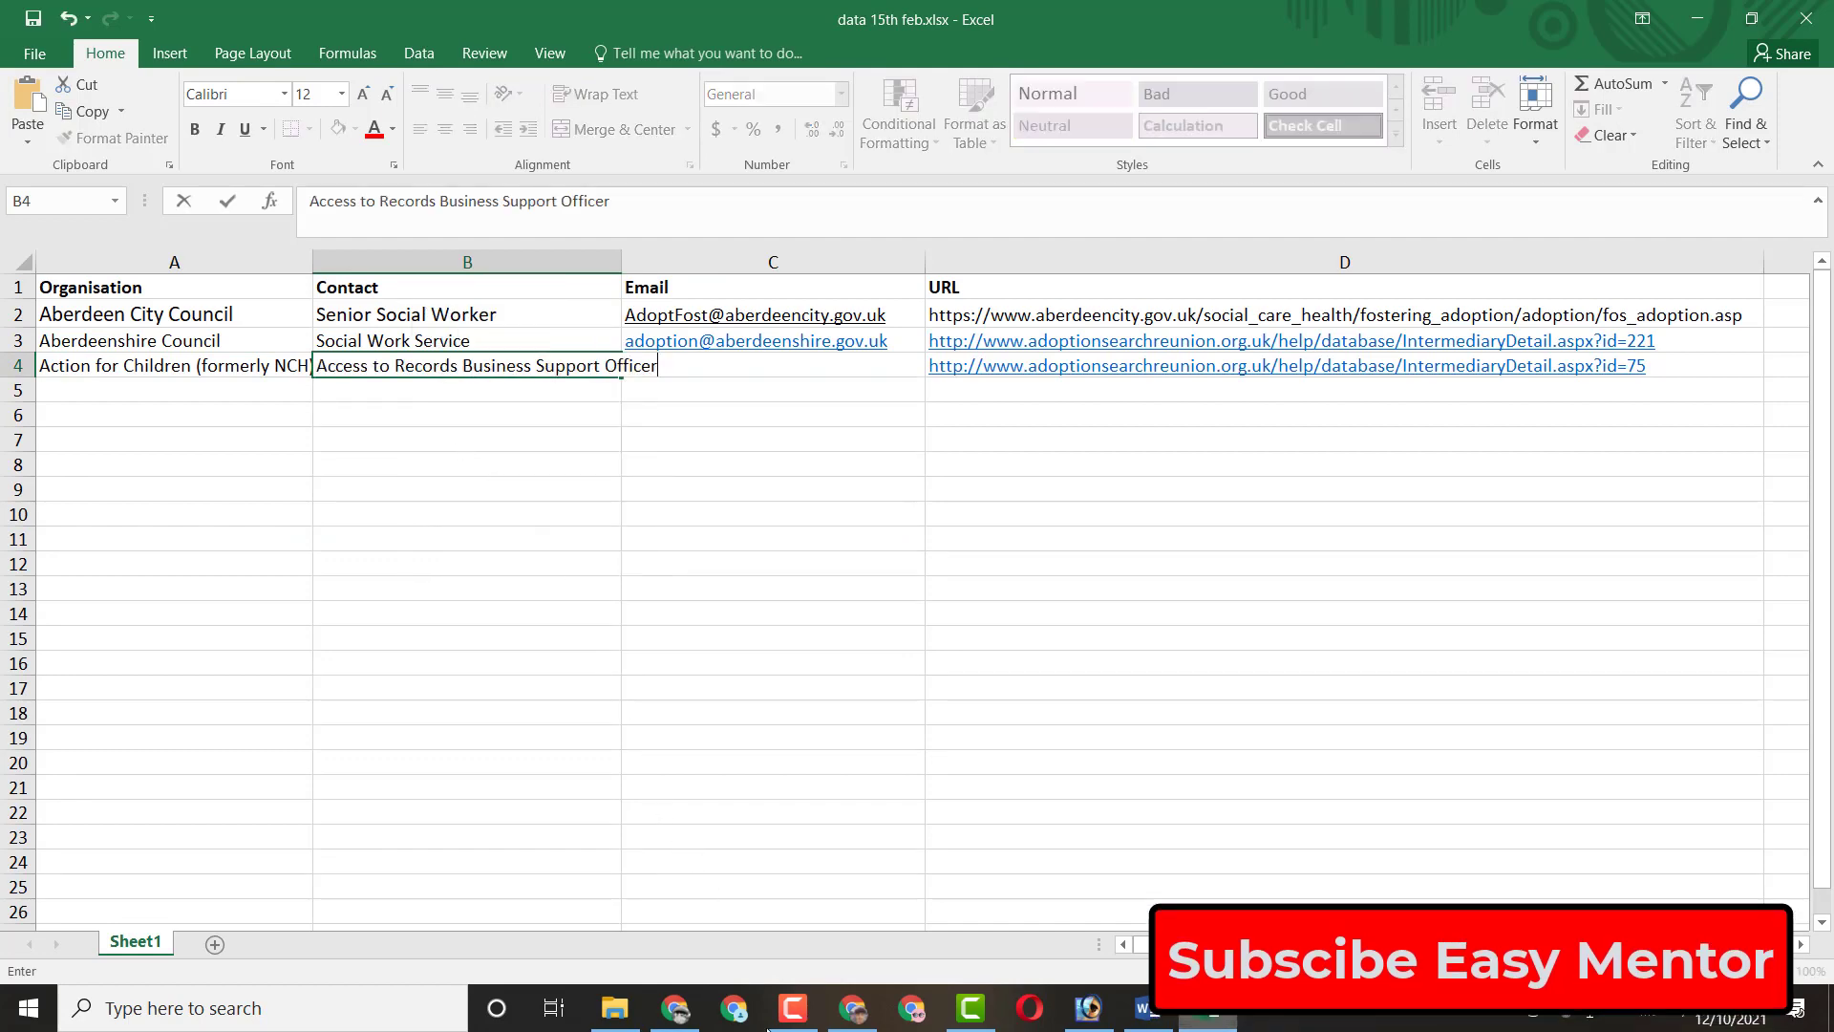
Step: Copy the agency's email address from its link on the web page
left_click(672, 1020)
left_click(767, 611)
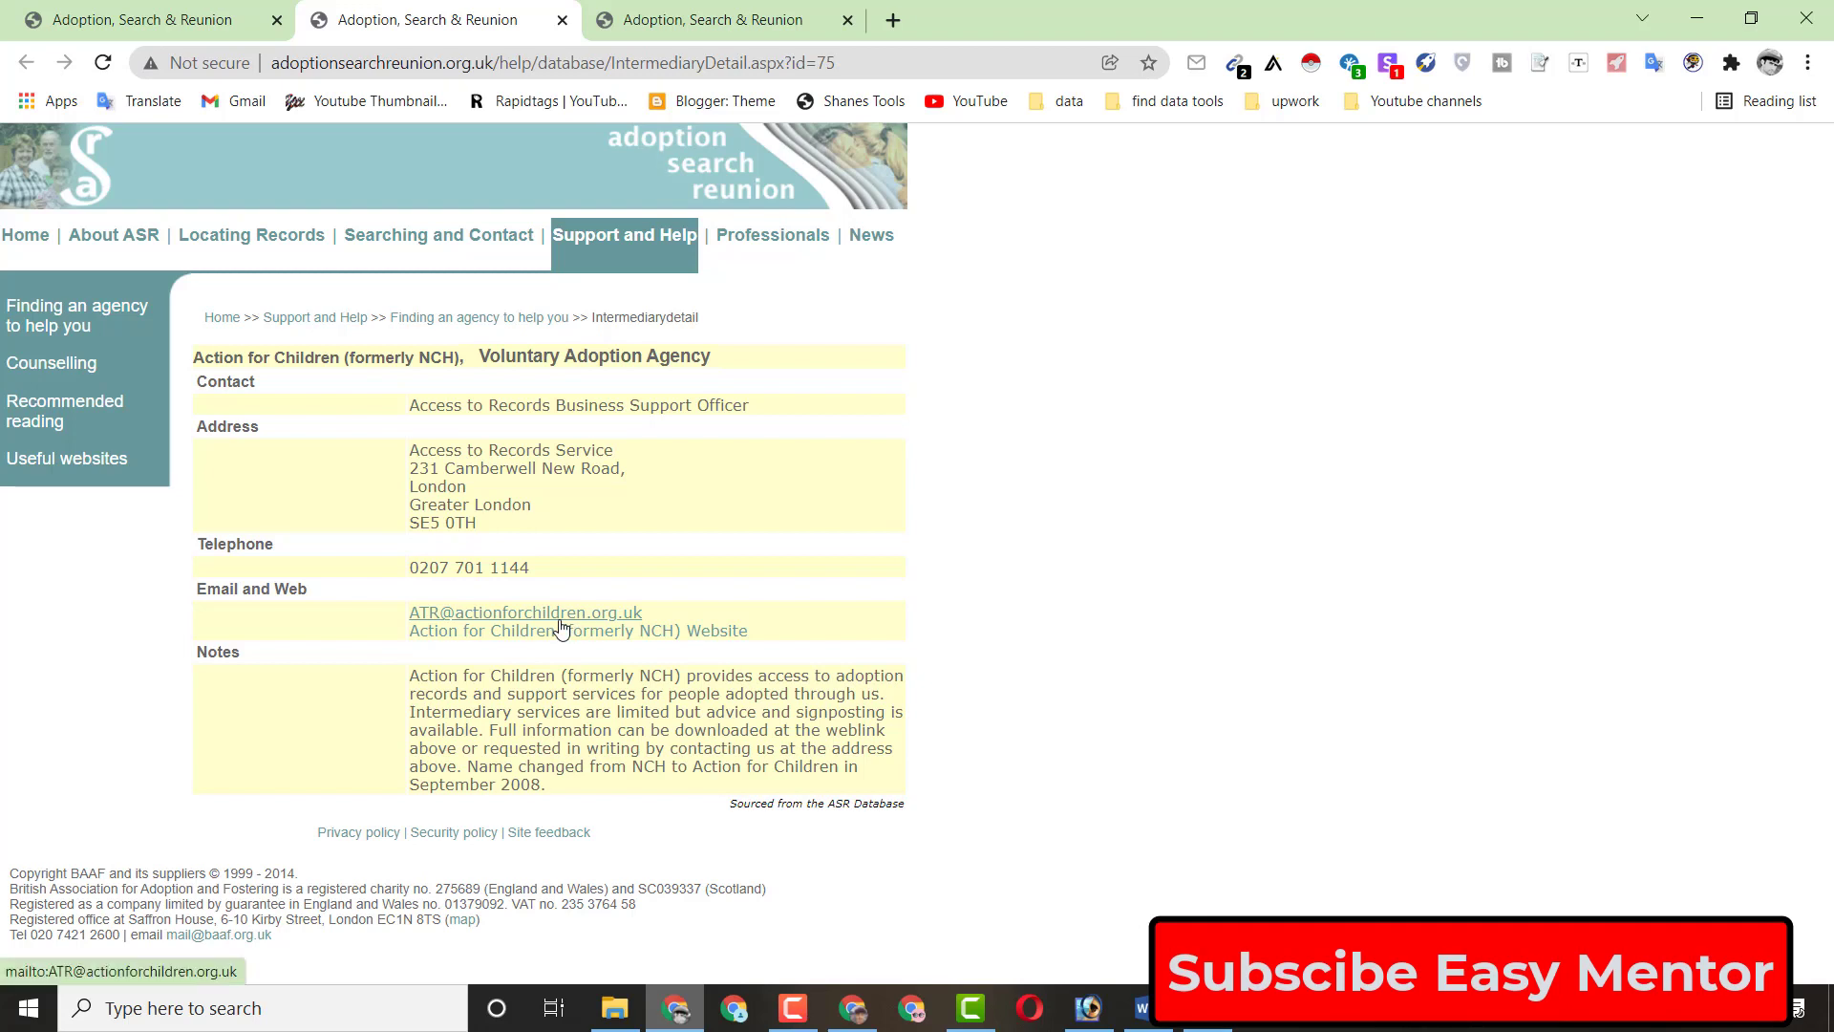
right_click(560, 623)
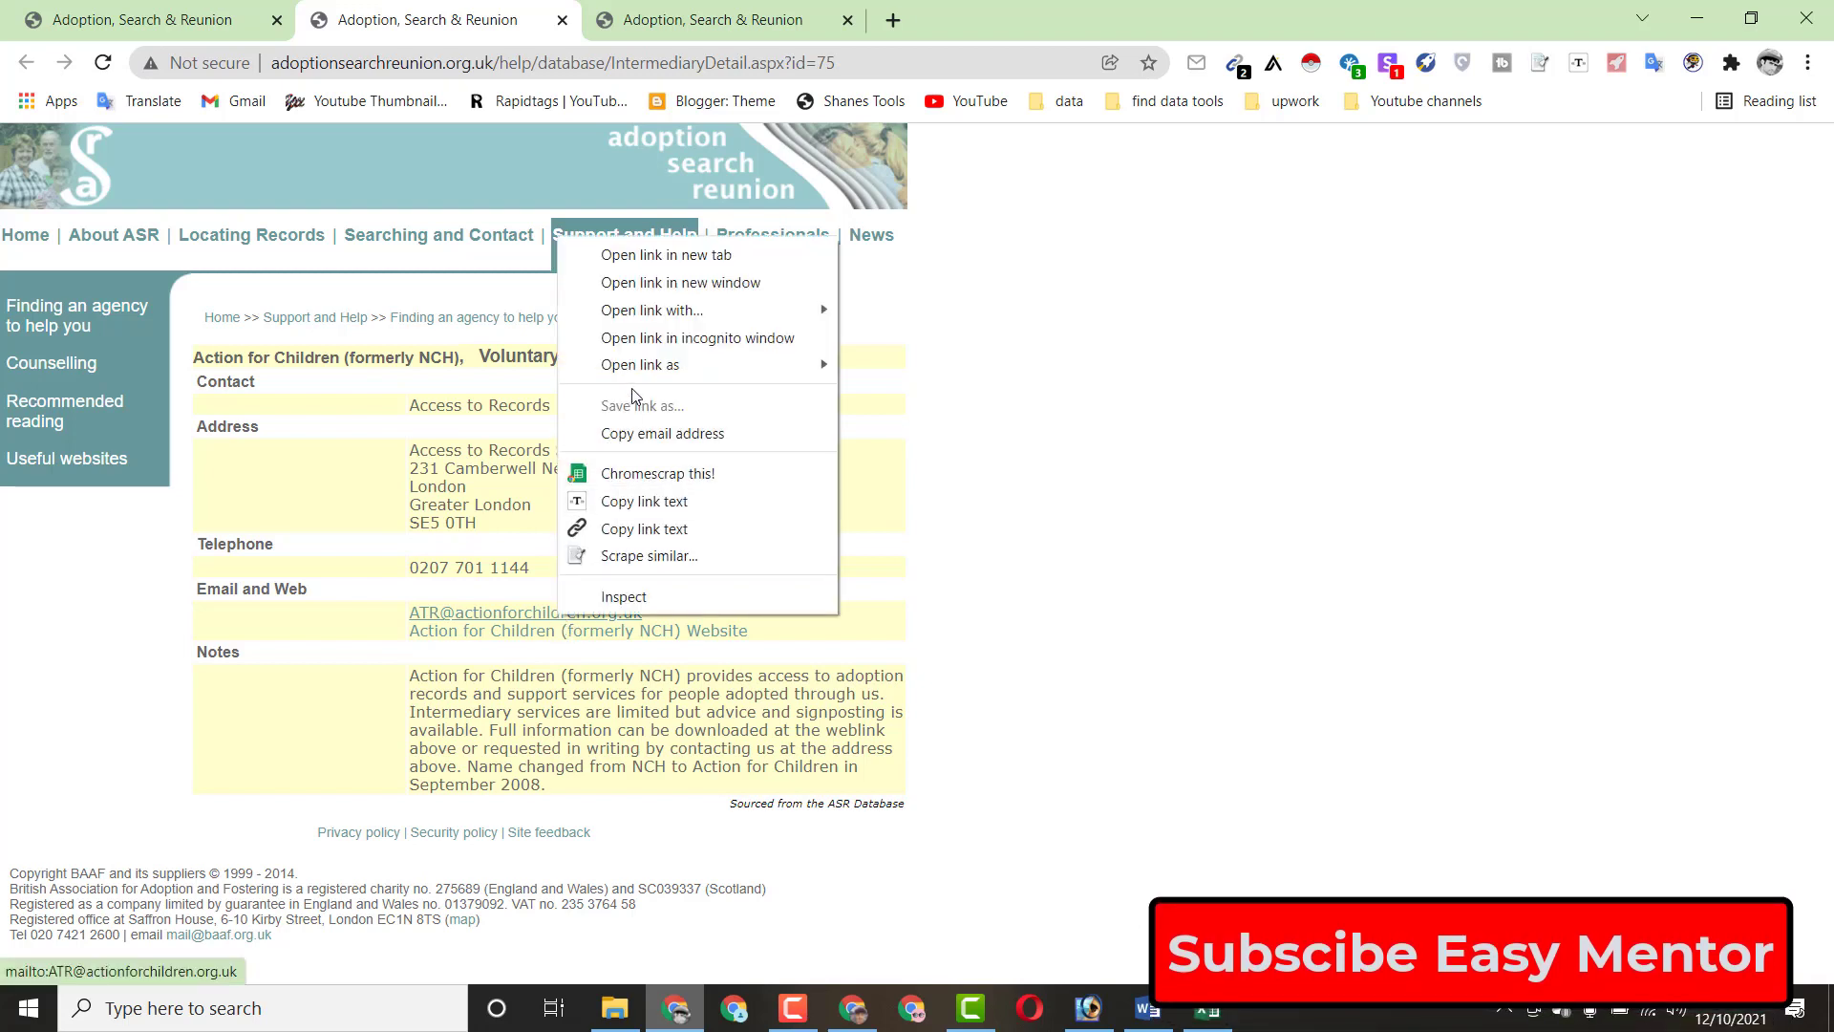
left_click(635, 433)
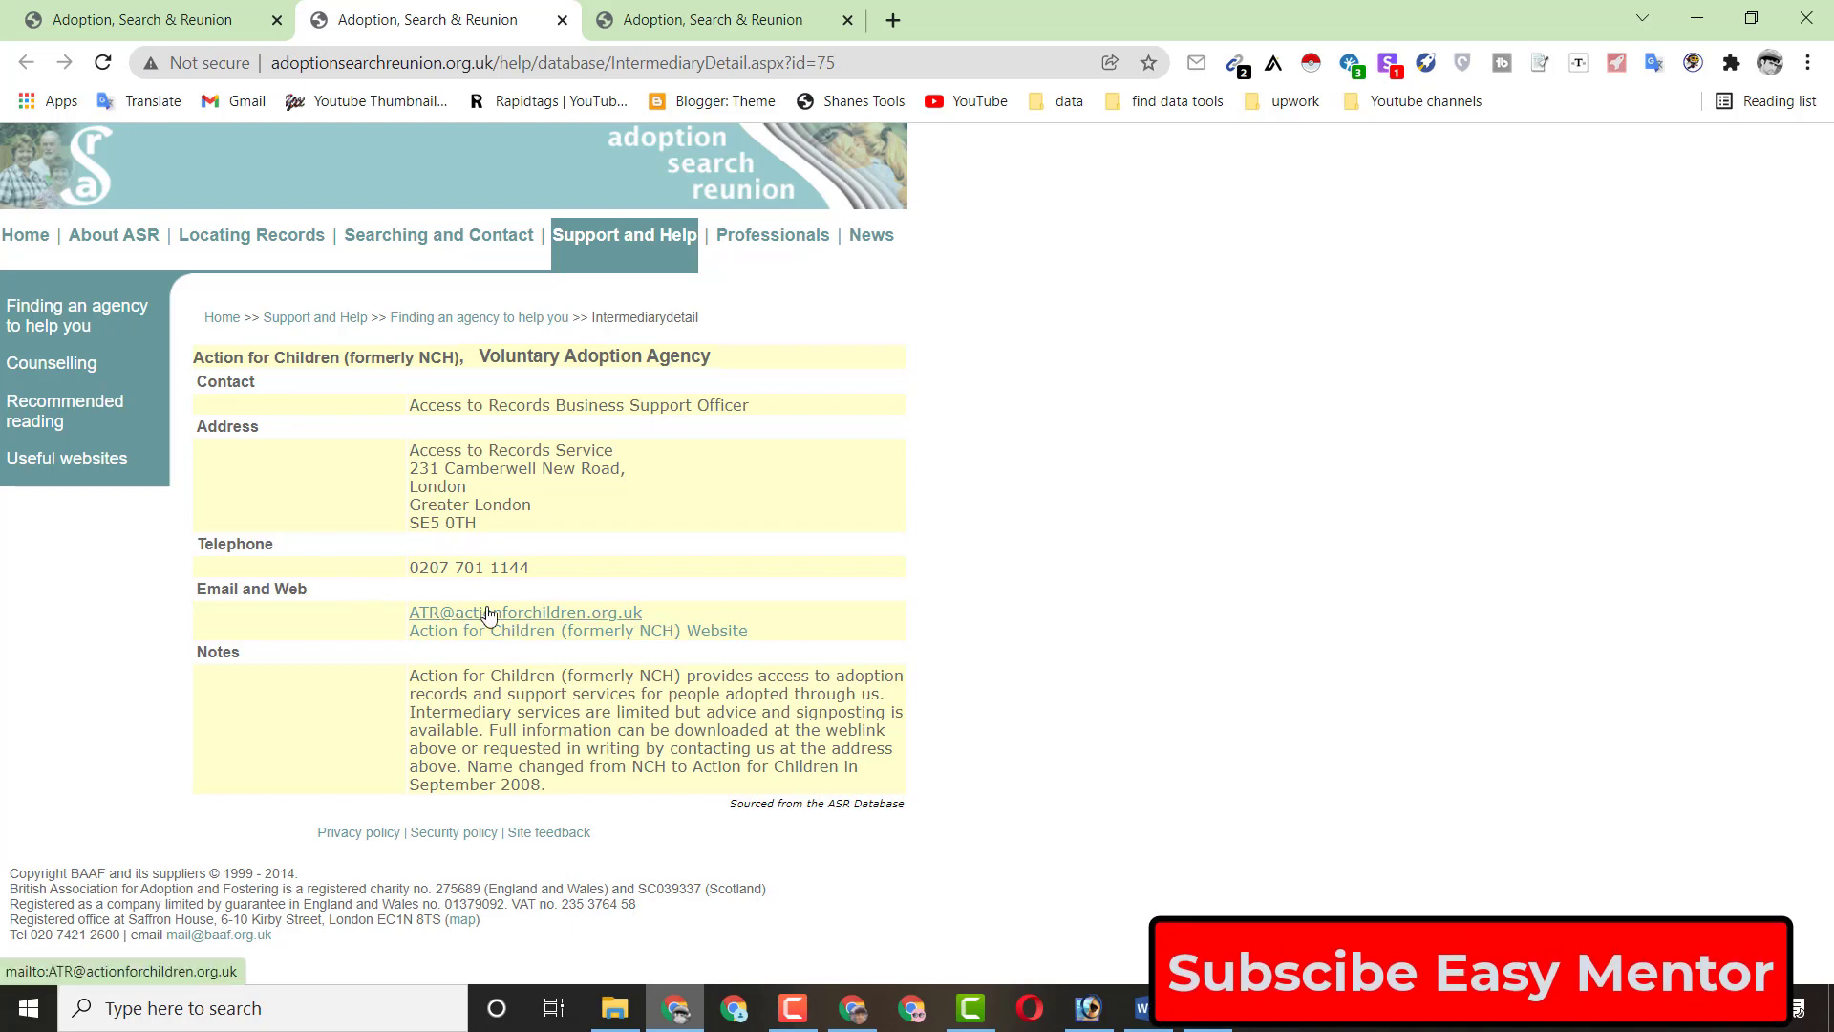
left_click(1227, 1017)
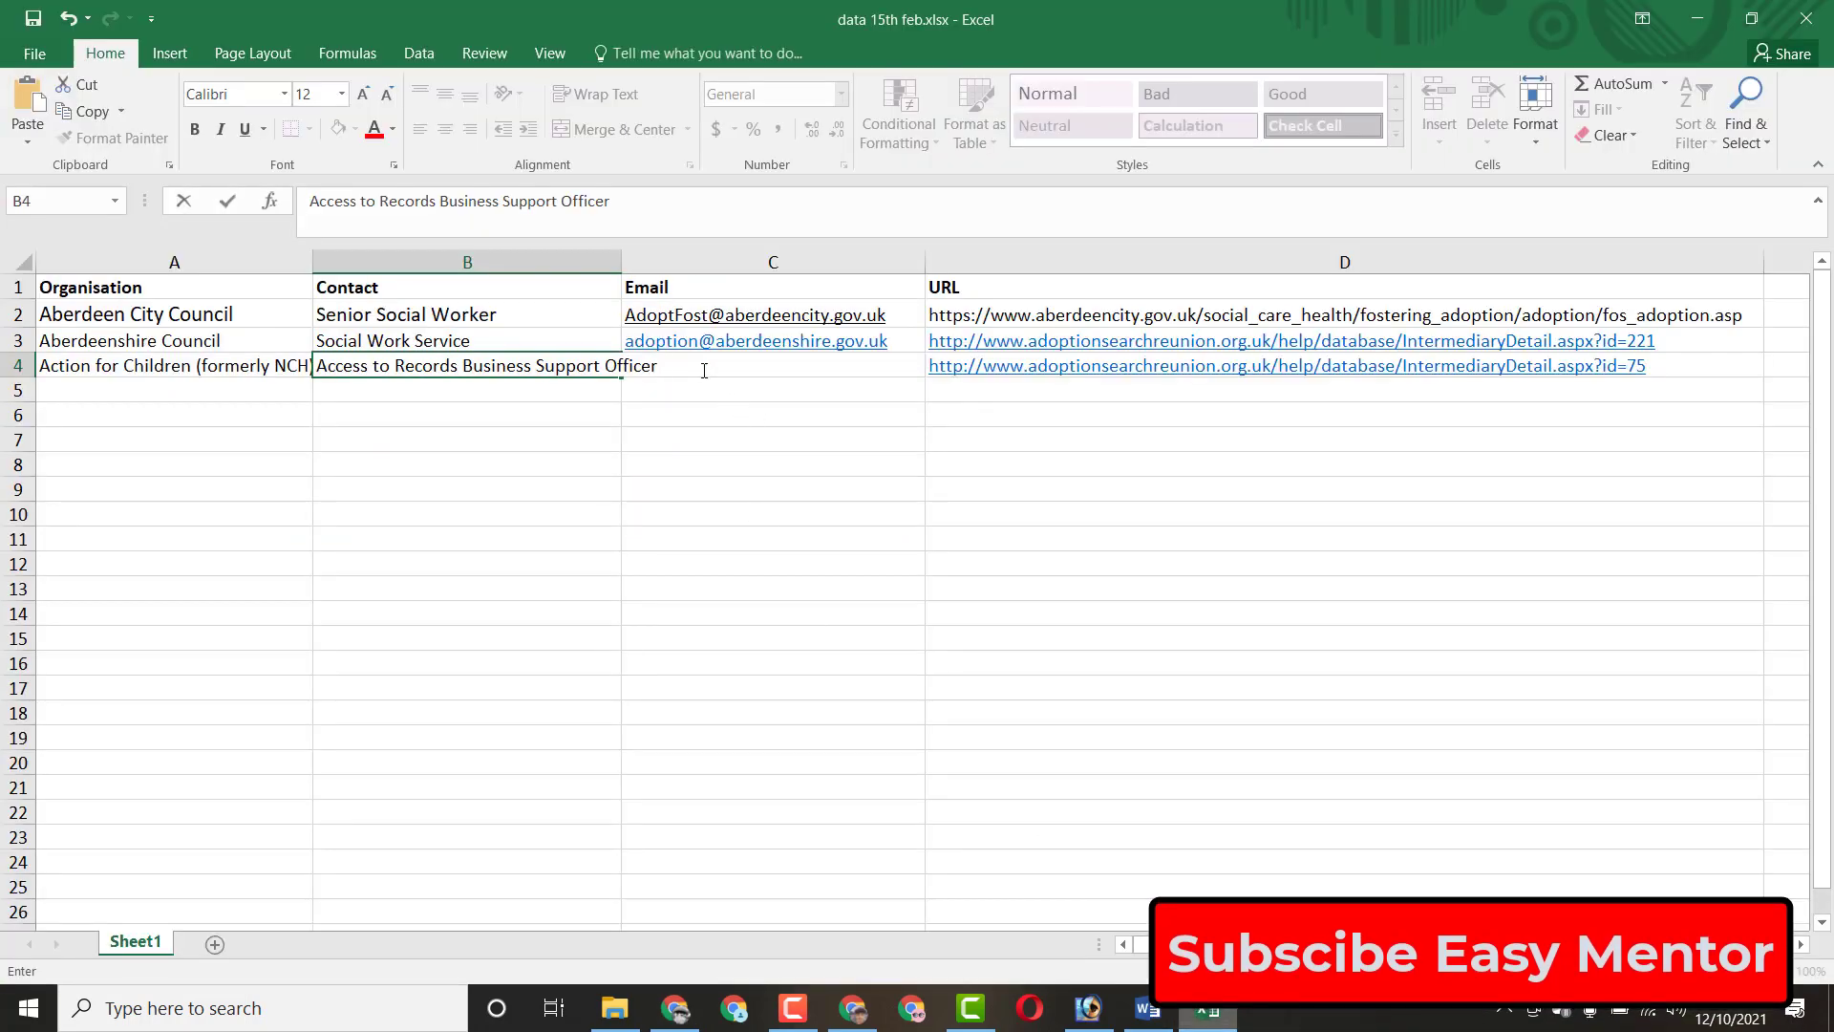